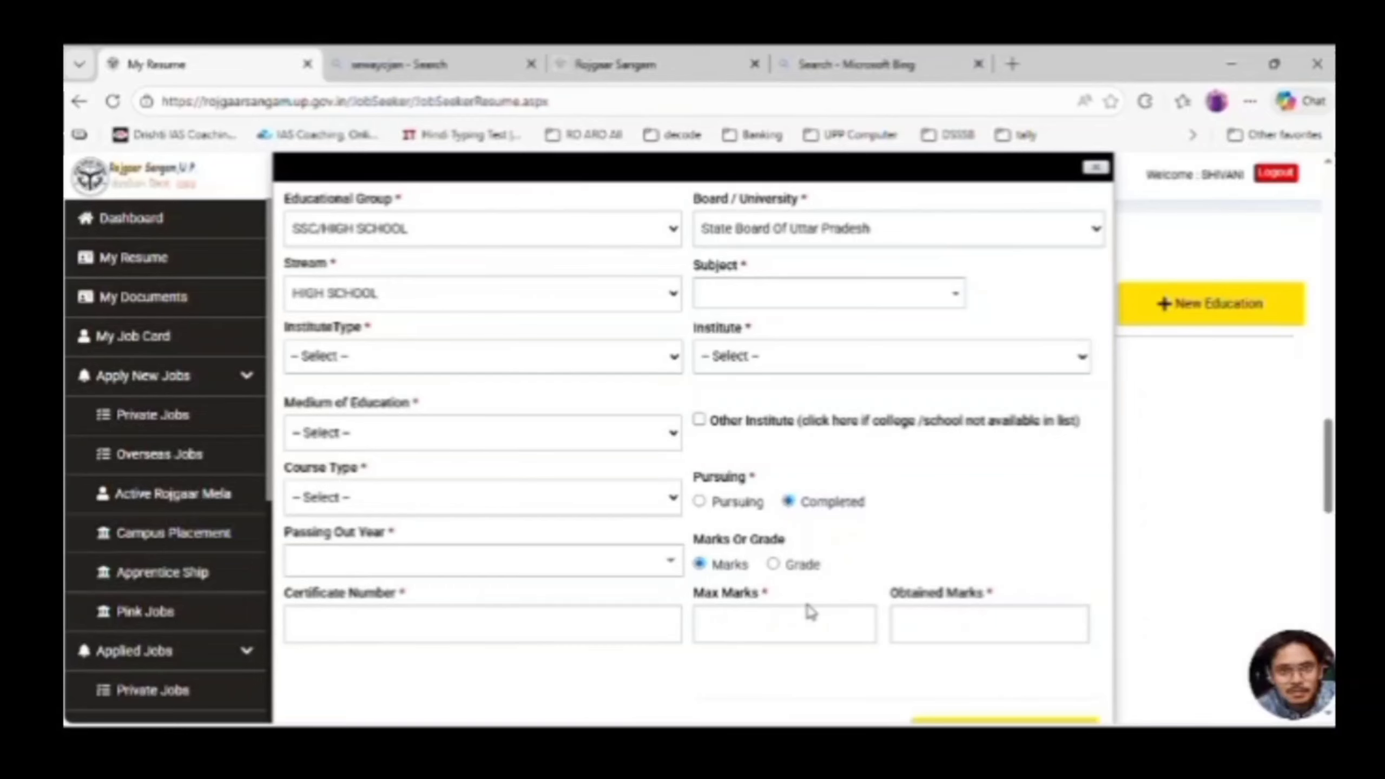
Look over the fields of the new education form and close it without saving.
scroll(810, 611, "down", 1)
scroll(810, 609, "up", 2)
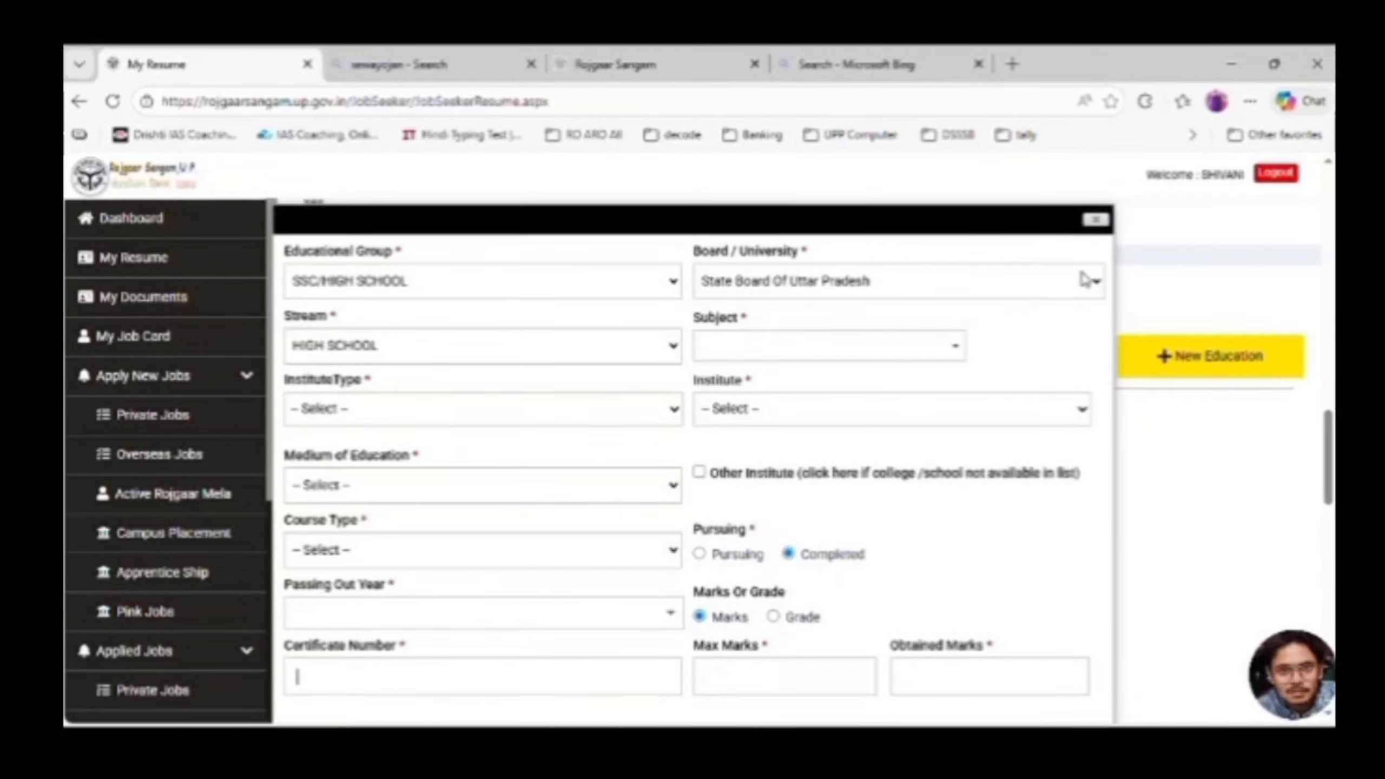
left_click(1100, 226)
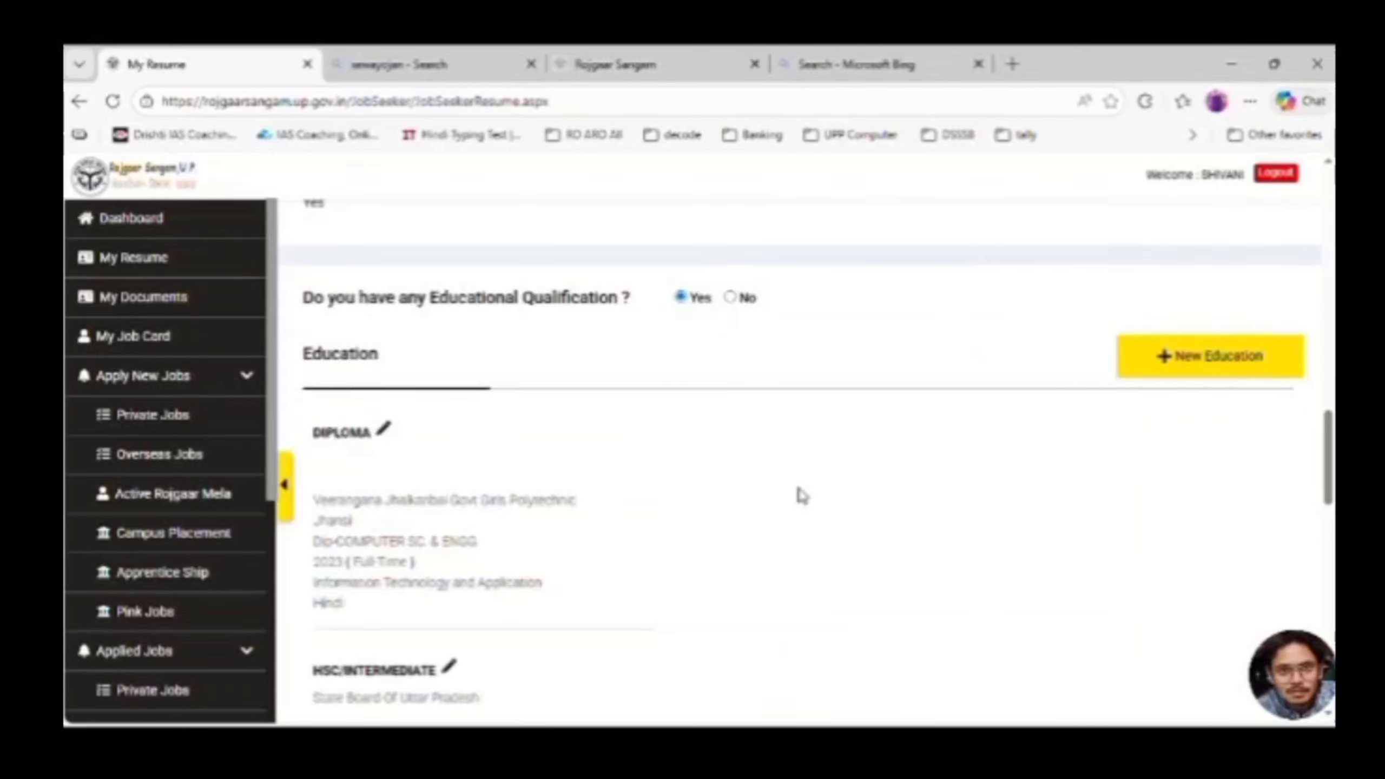
Answer Yes to having any experience in the resume and start a new experience entry.
scroll(799, 494, "down", 6)
scroll(802, 496, "down", 6)
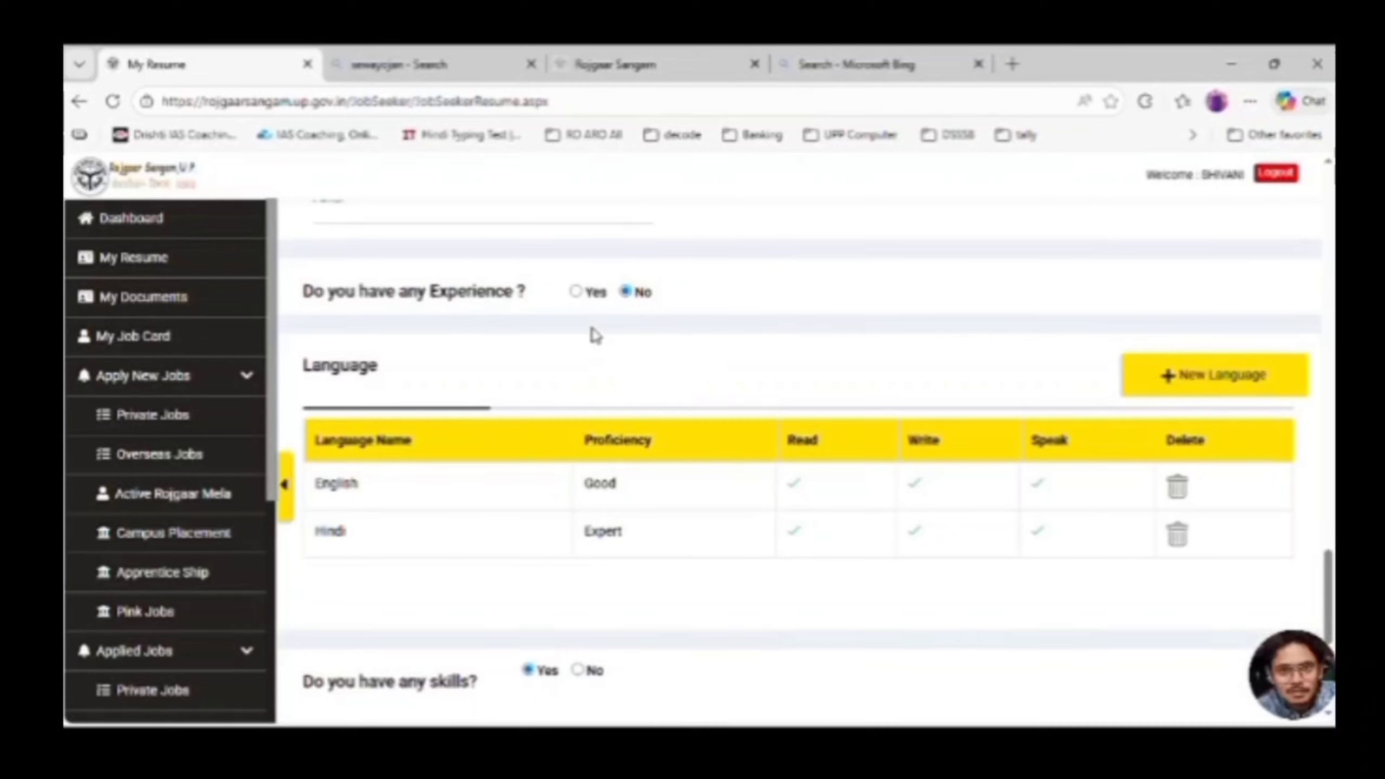
left_click(579, 293)
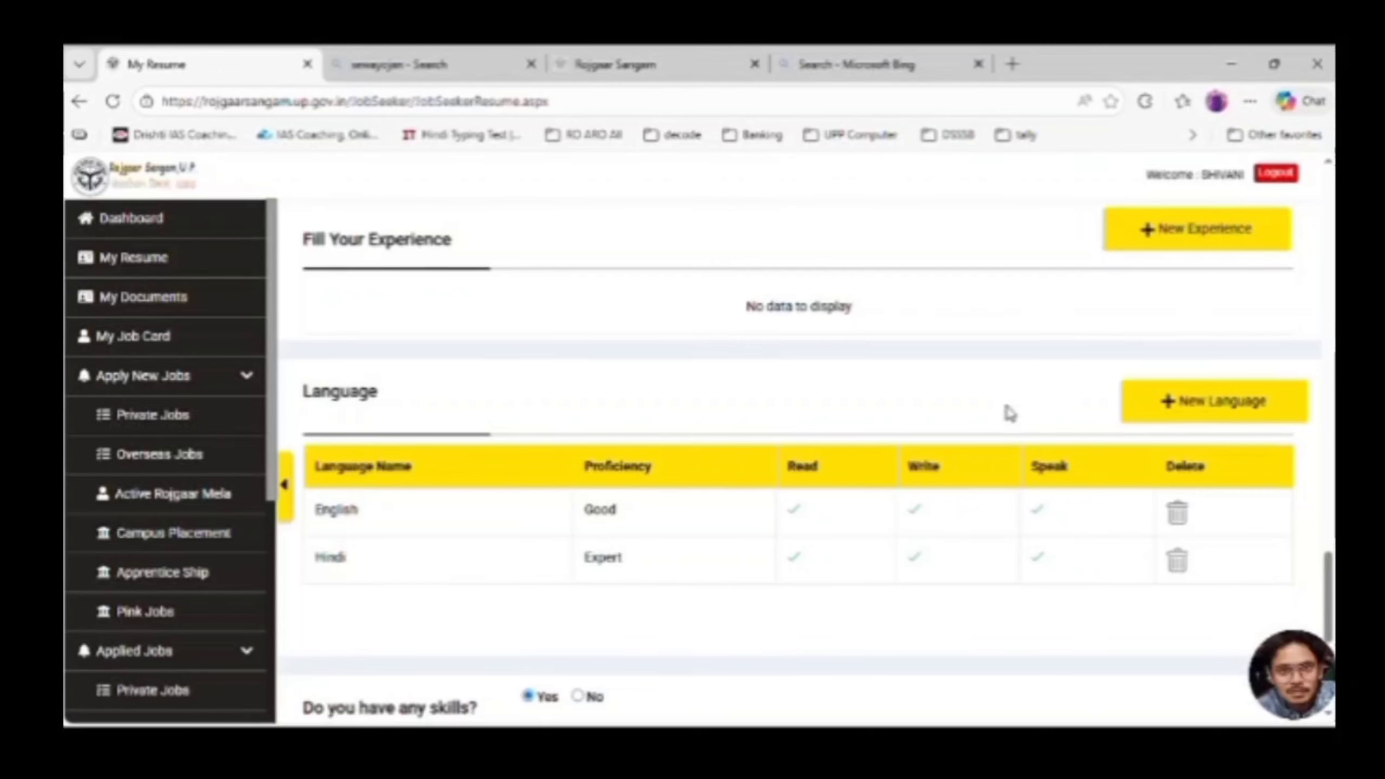
left_click(1205, 230)
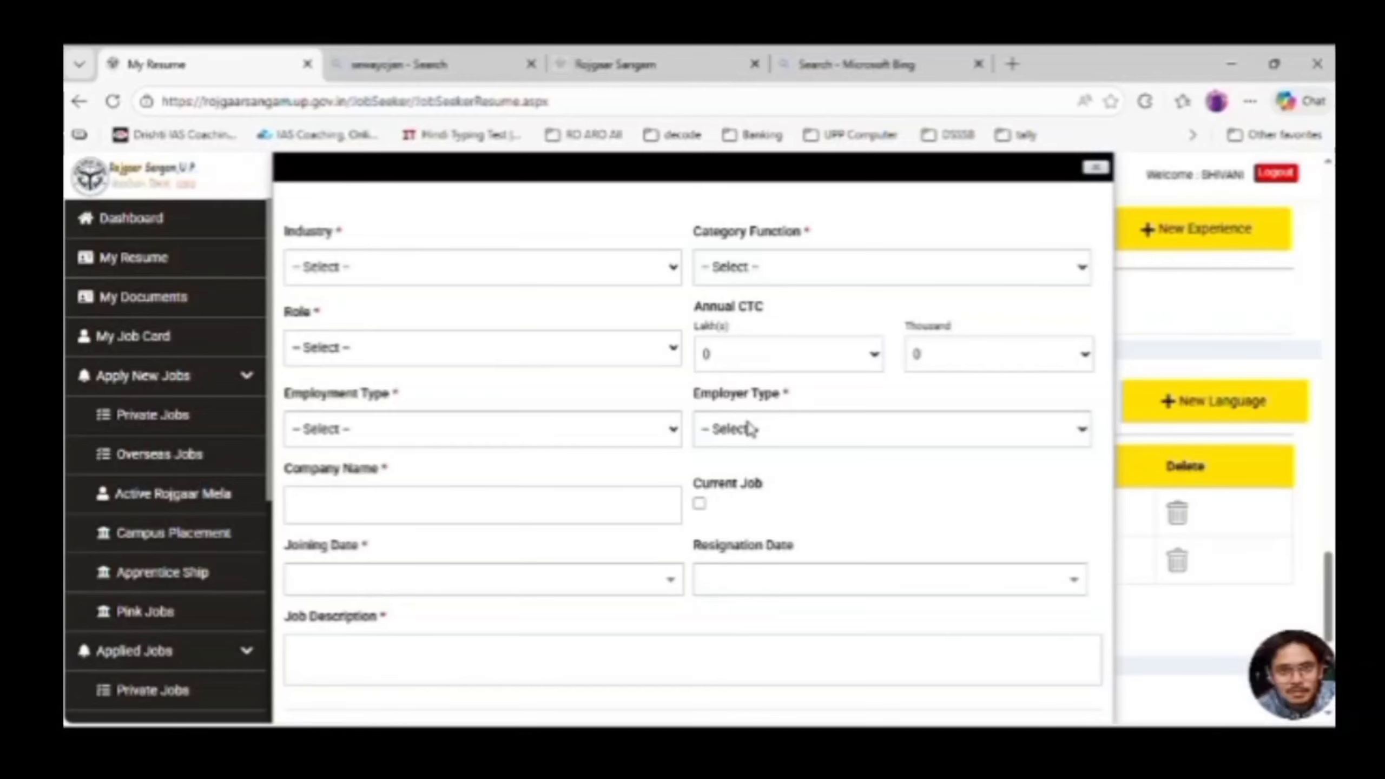
Examine the fields of the new experience form and close it without saving.
scroll(661, 410, "down", 3)
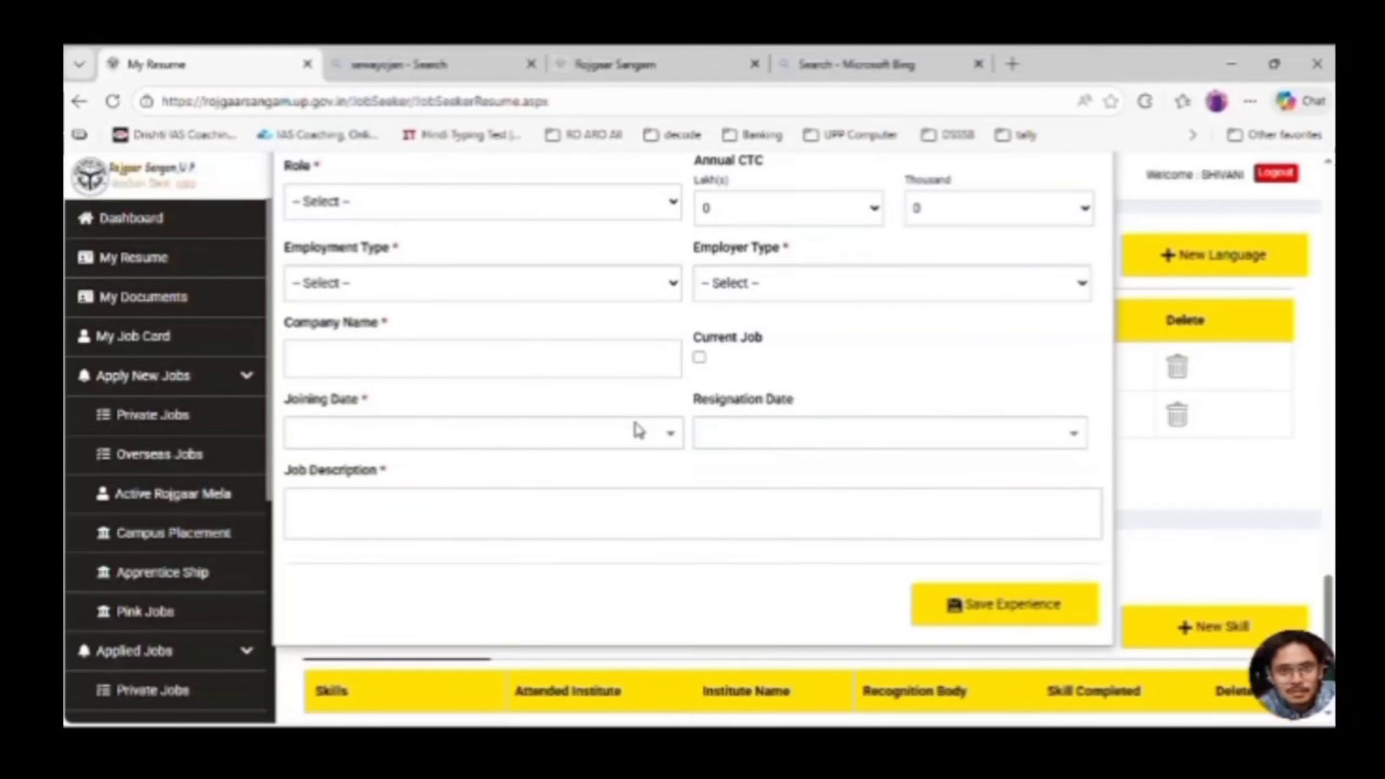
scroll(889, 326, "up", 6)
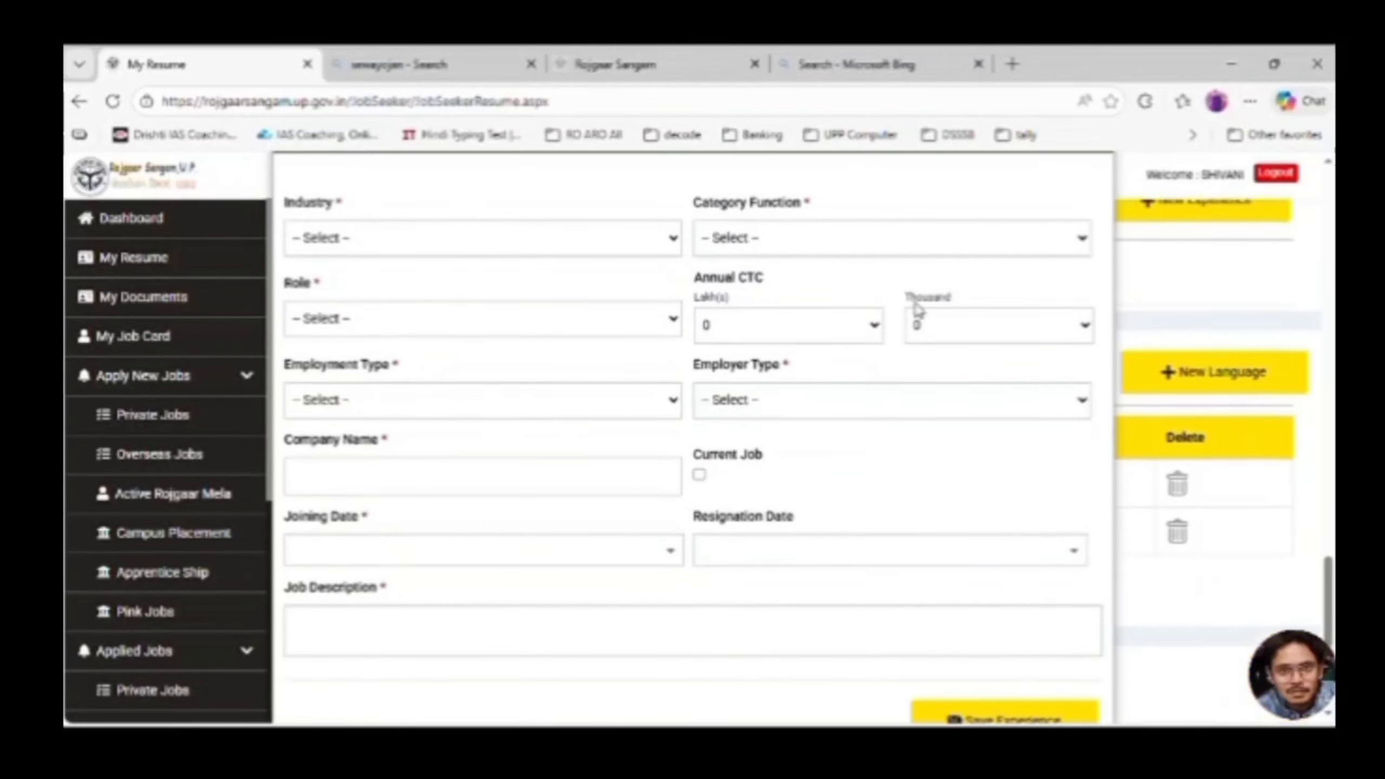
left_click(1095, 342)
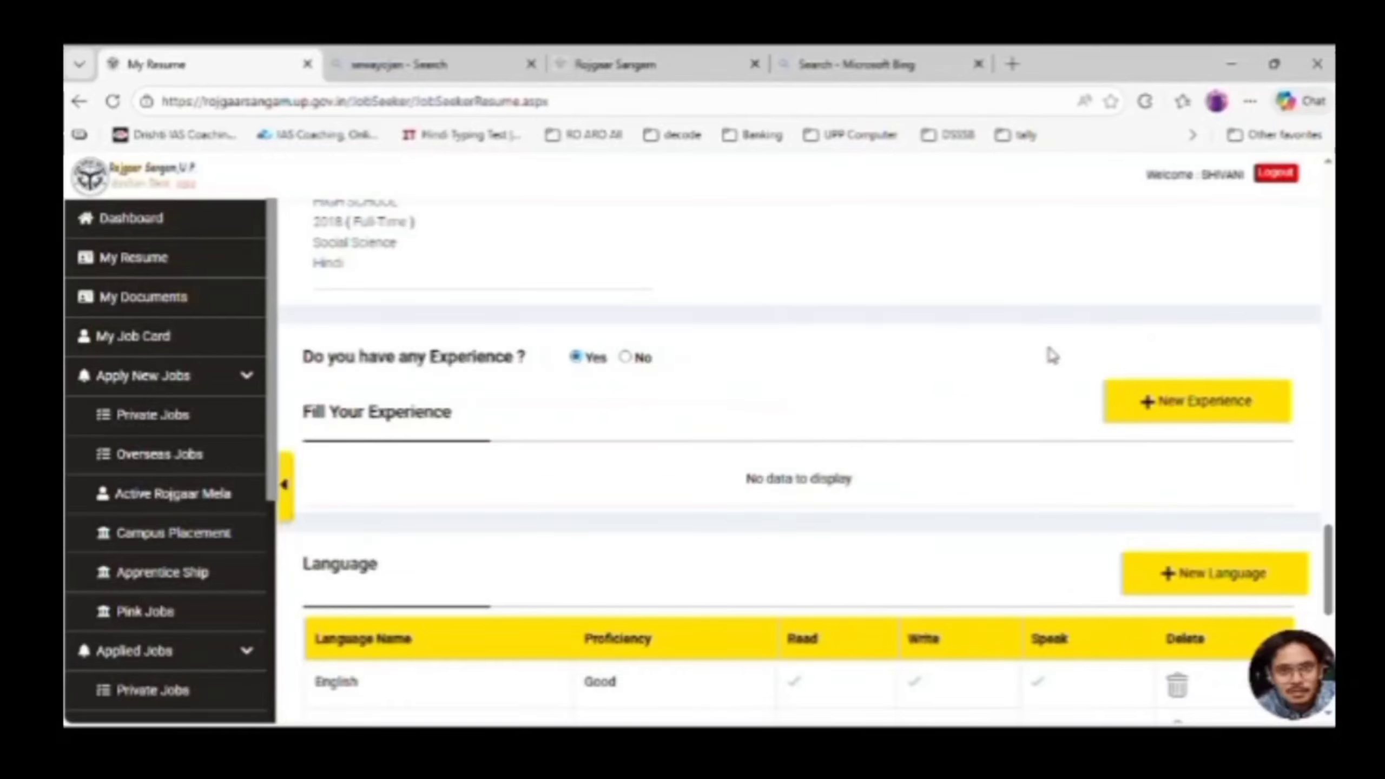
scroll(1019, 341, "up", 2)
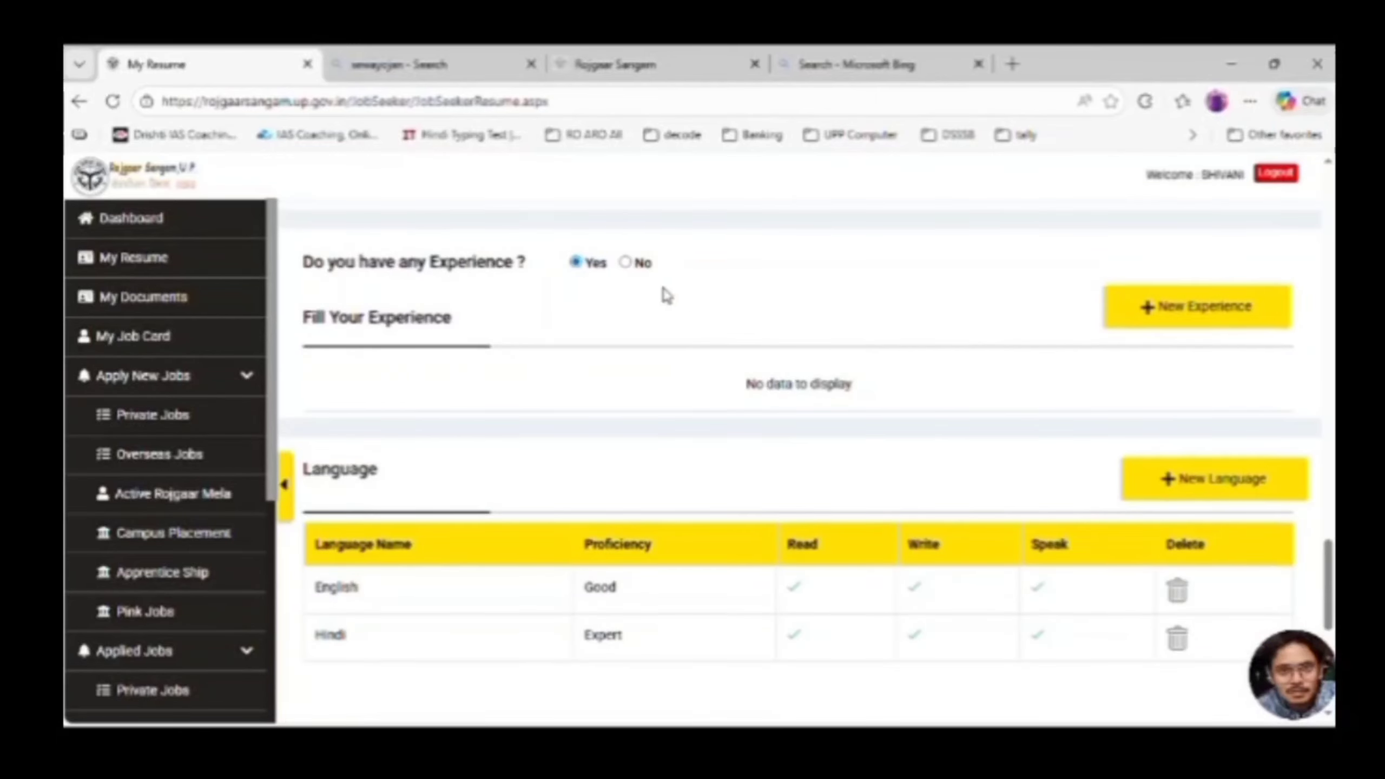
Review the Language and Skill sections of the resume.
scroll(740, 331, "down", 5)
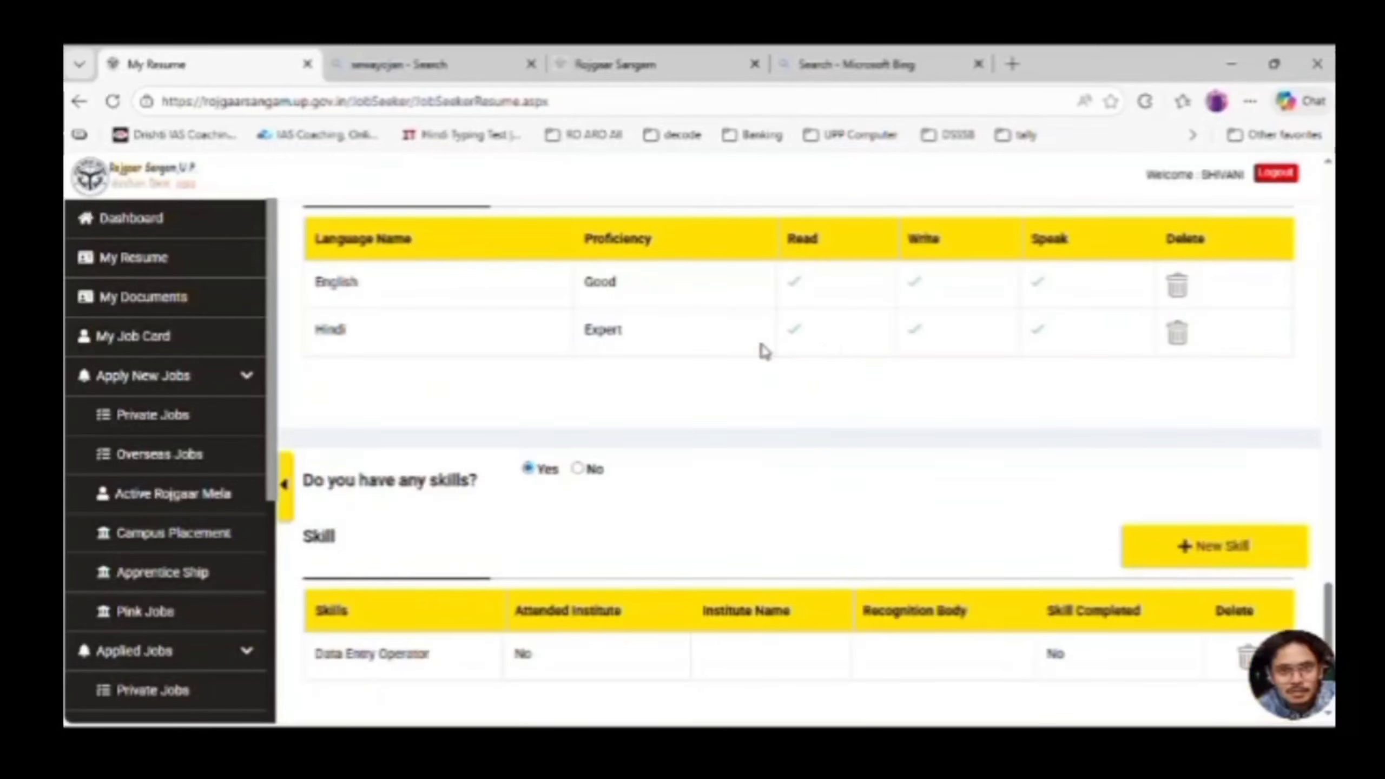
scroll(827, 355, "up", 1)
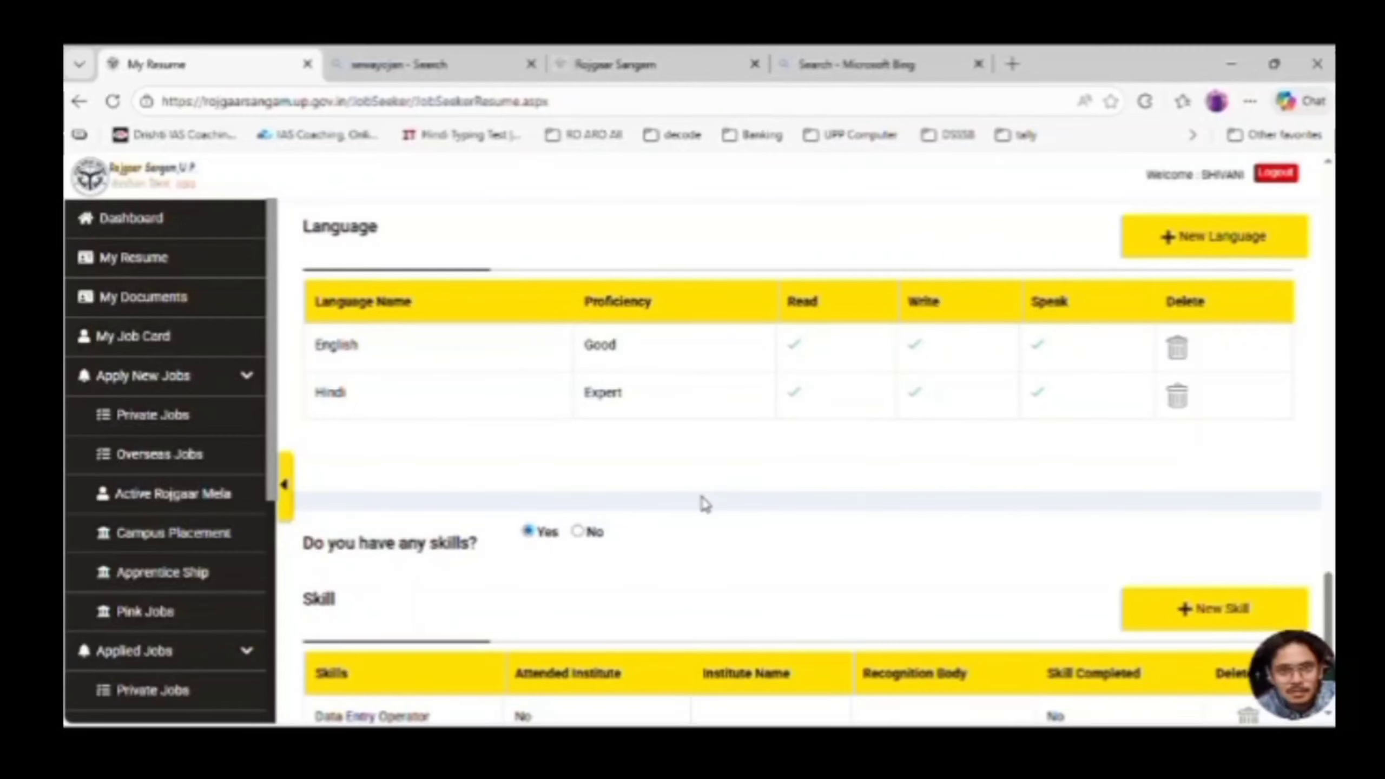
scroll(701, 502, "down", 2)
scroll(743, 505, "down", 1)
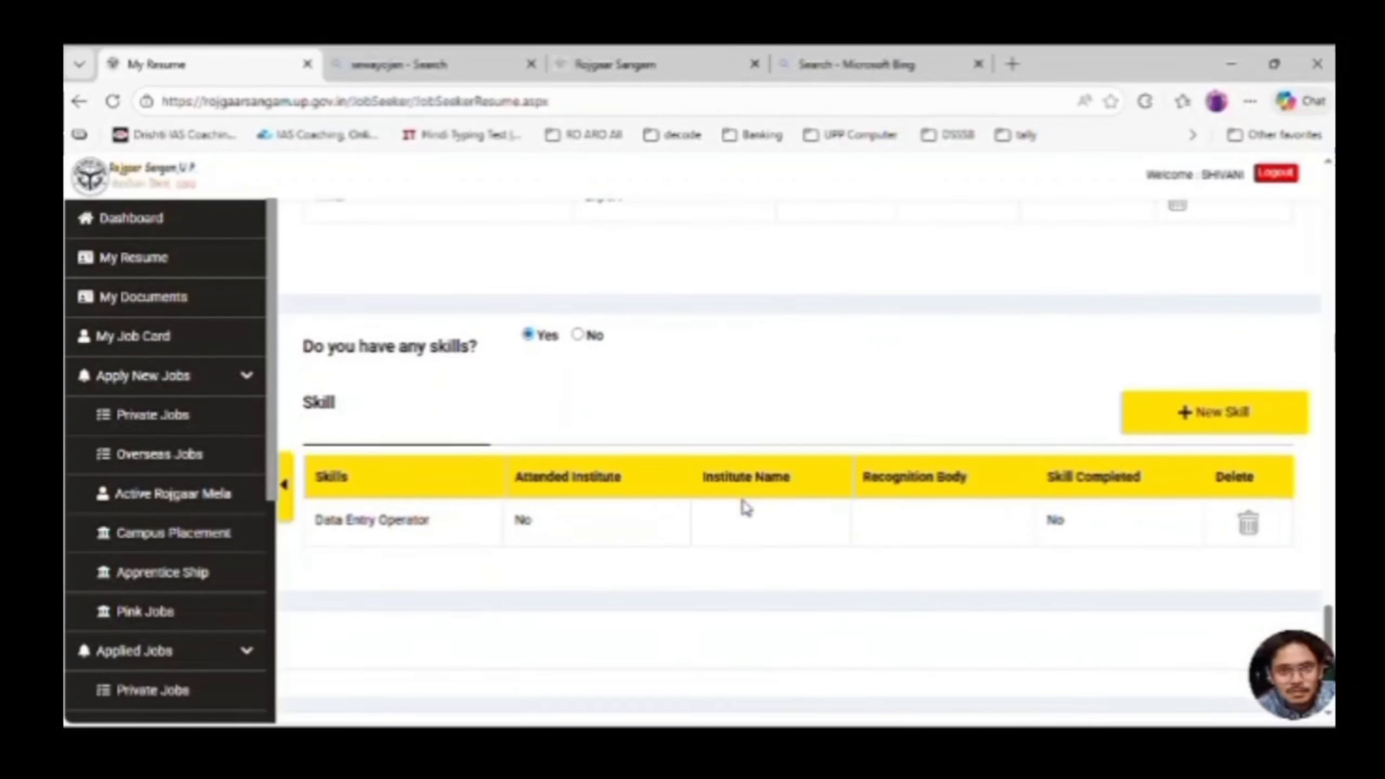
scroll(751, 575, "down", 1)
scroll(752, 577, "up", 2)
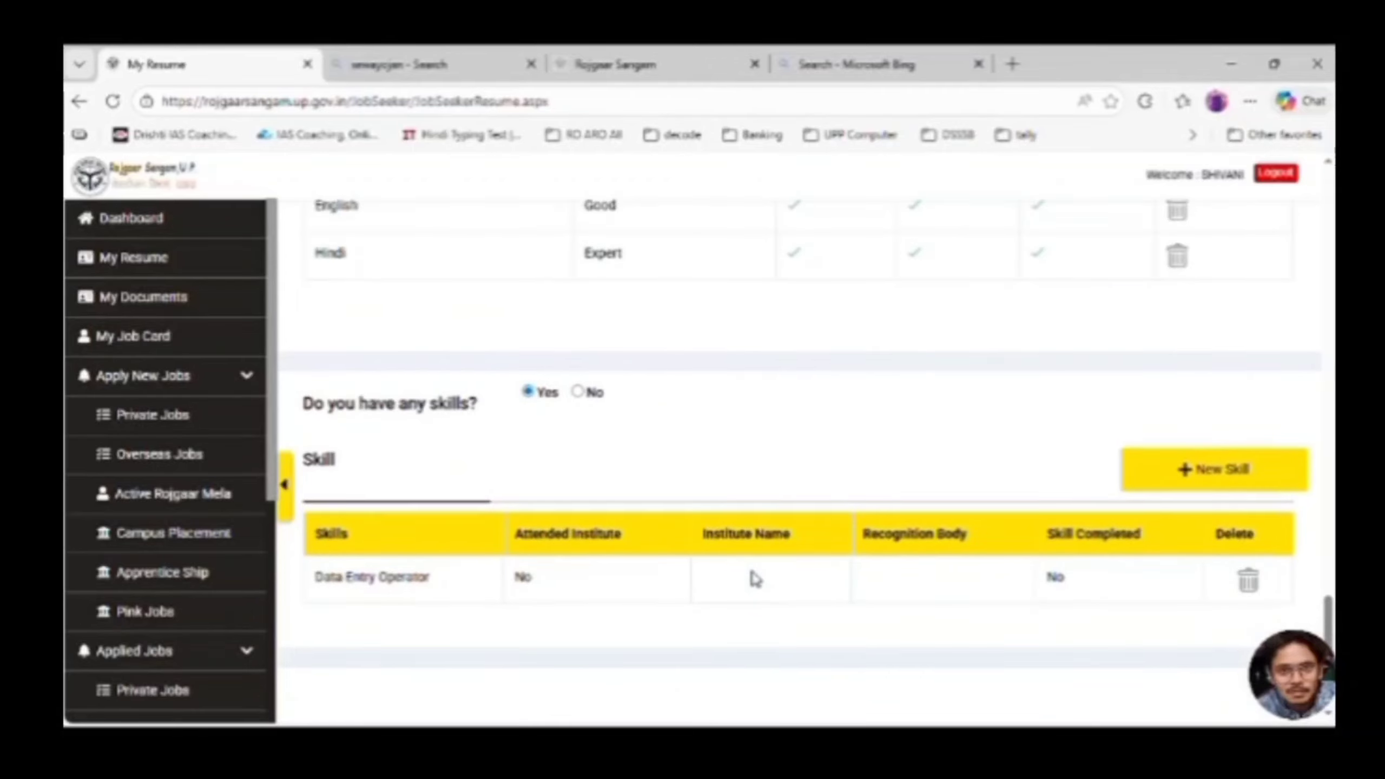
scroll(783, 557, "up", 1)
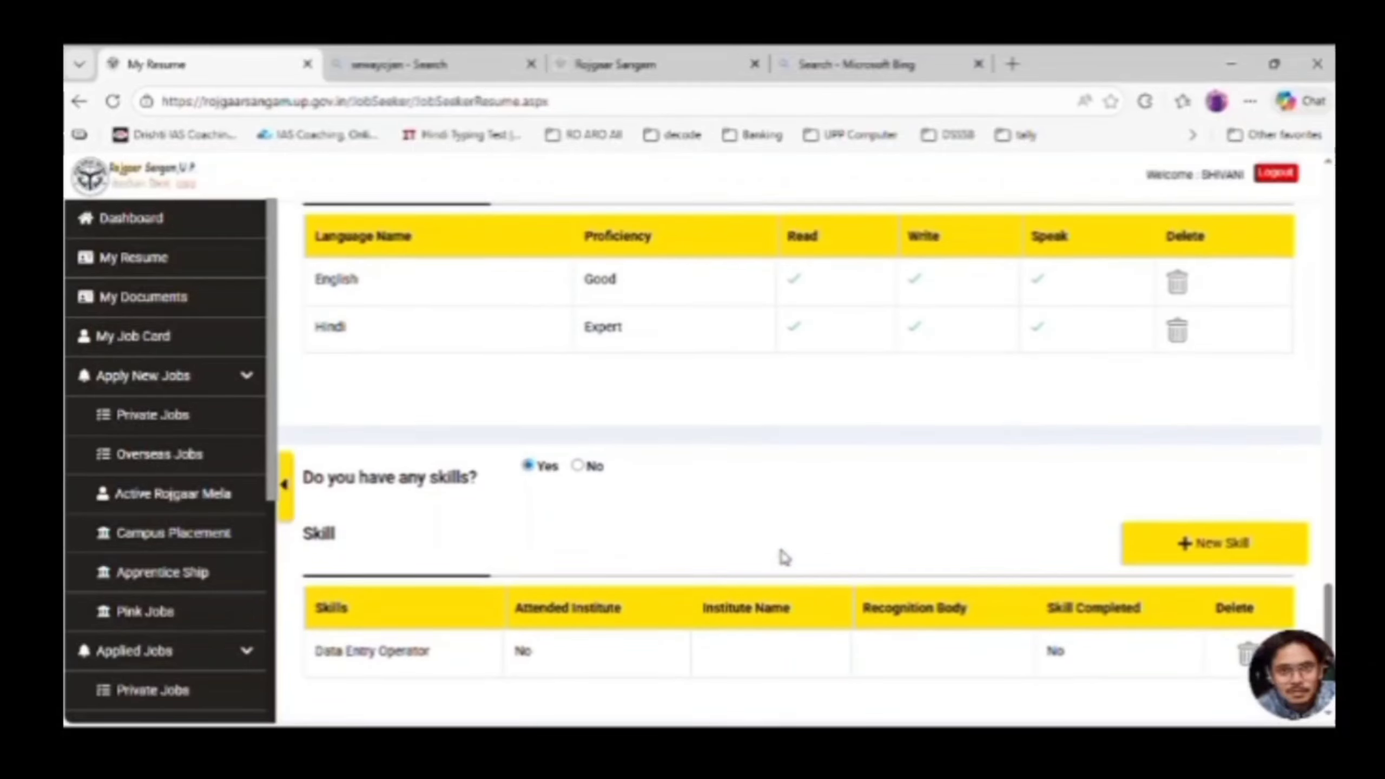
scroll(783, 557, "up", 2)
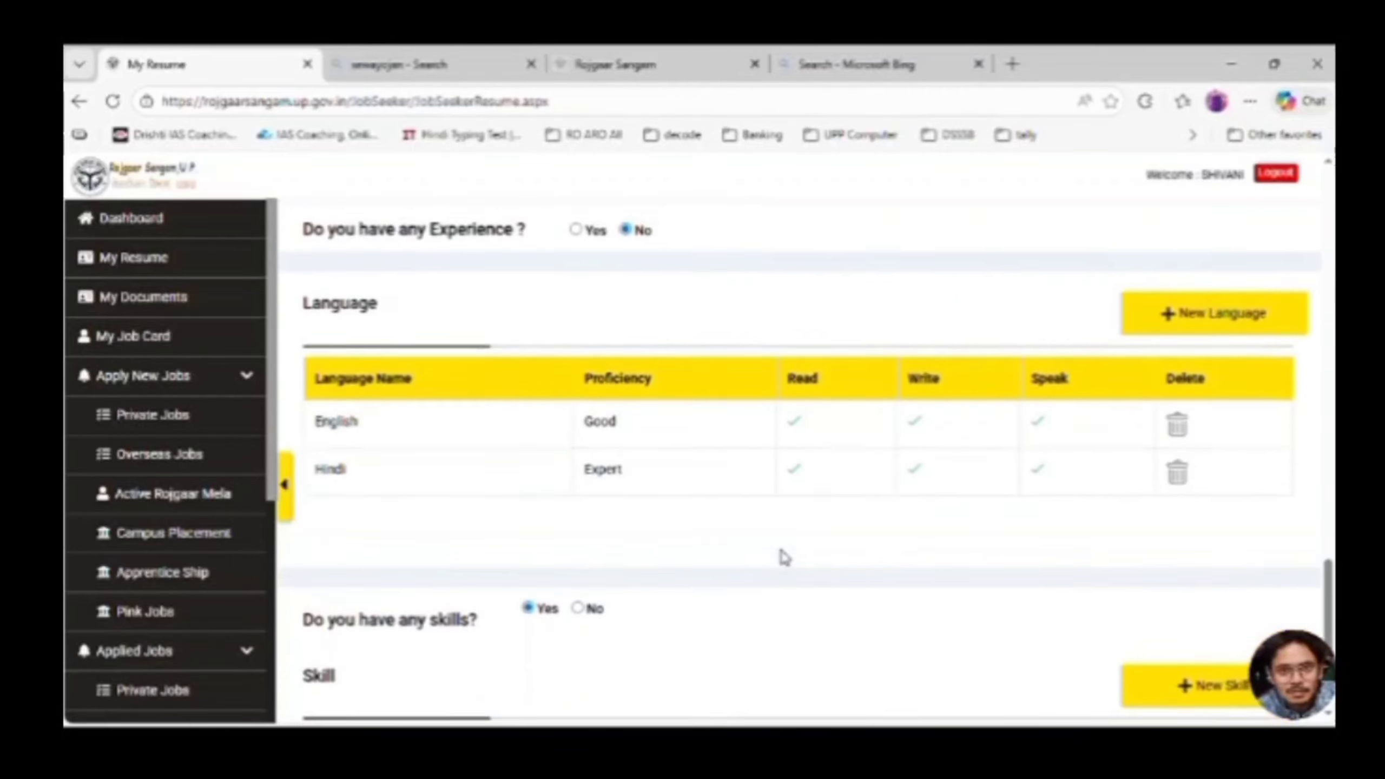
scroll(783, 556, "up", 1)
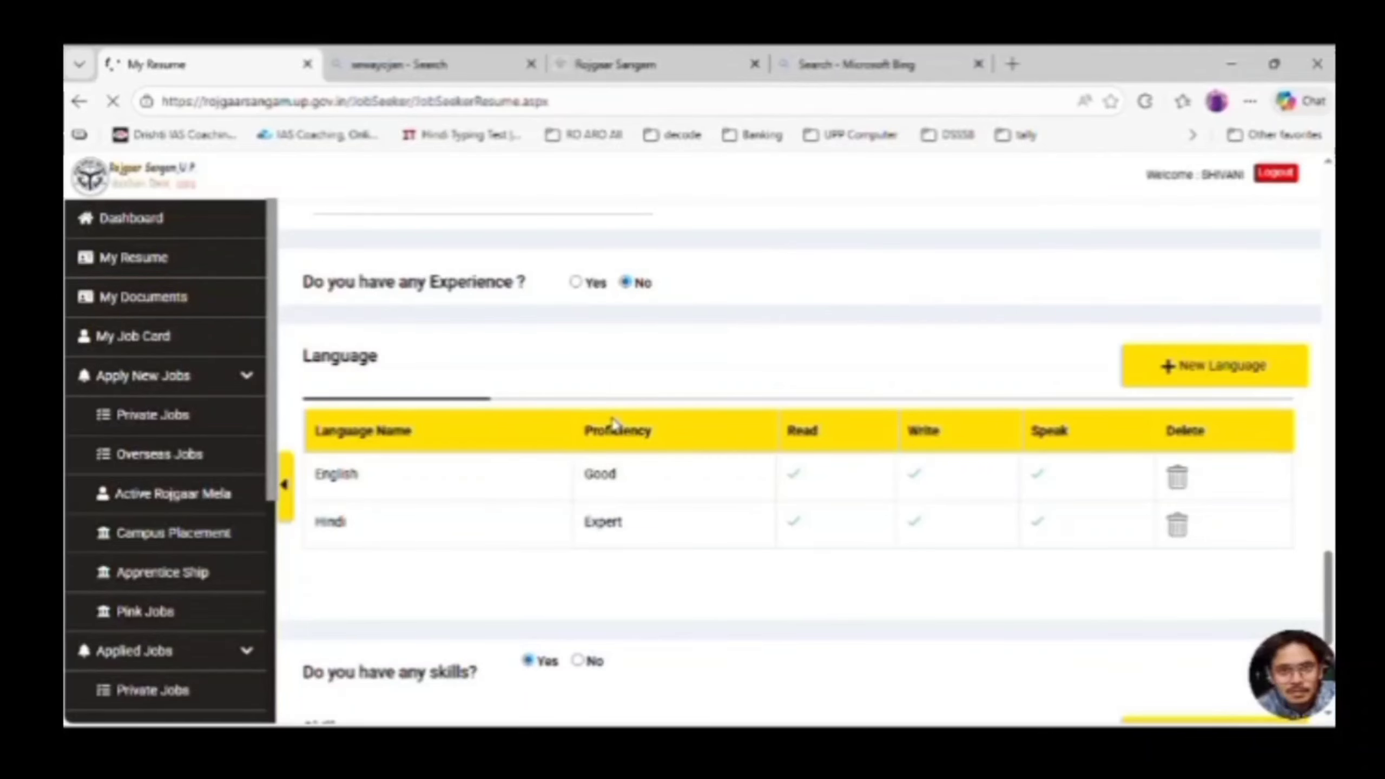
scroll(839, 416, "up", 8)
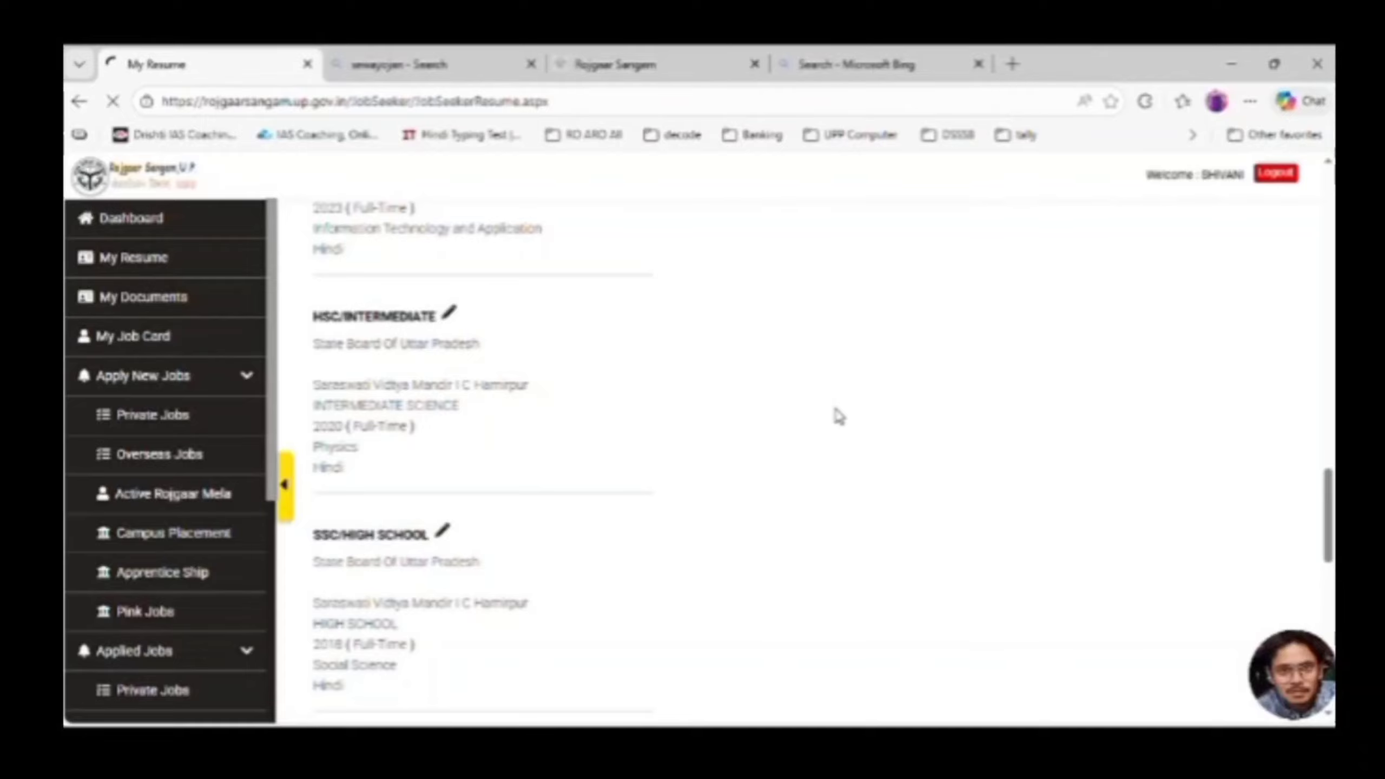
scroll(839, 416, "up", 8)
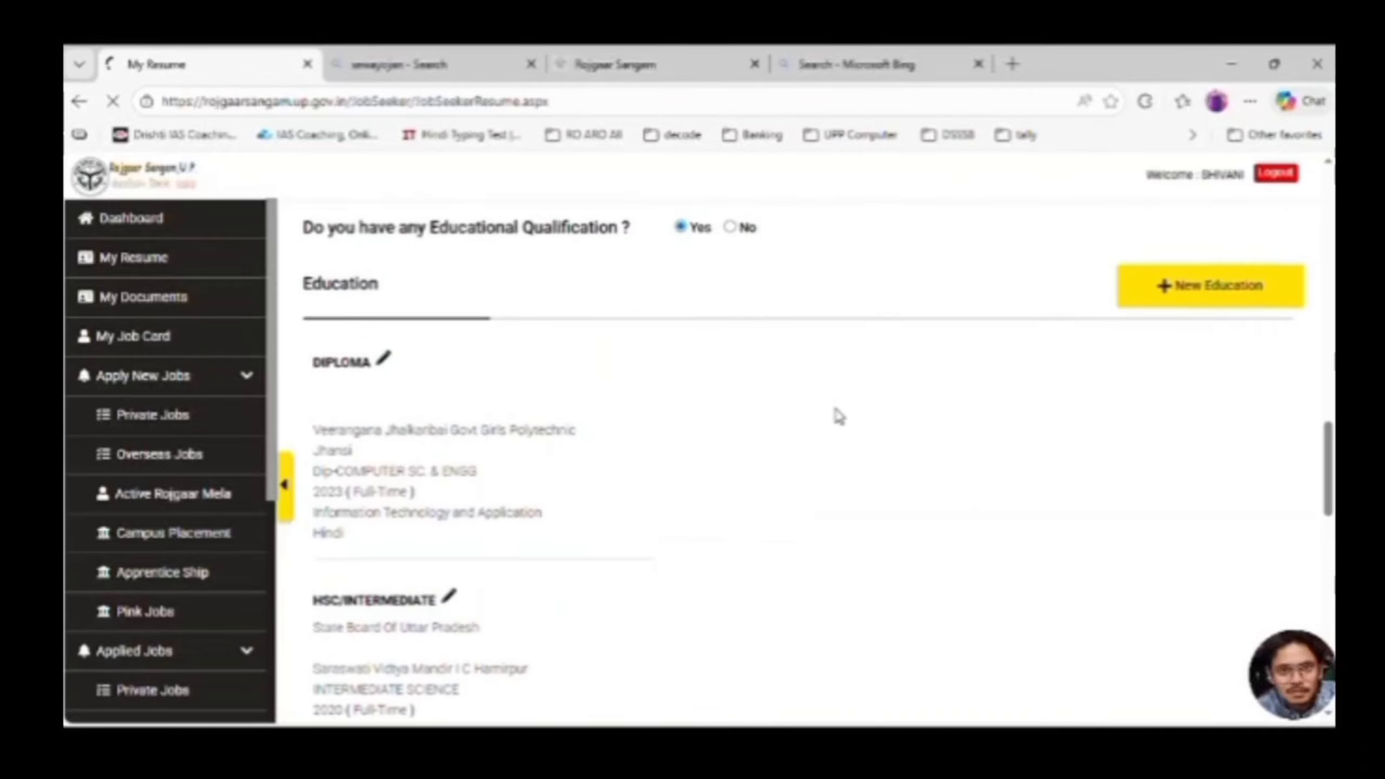
scroll(839, 415, "up", 10)
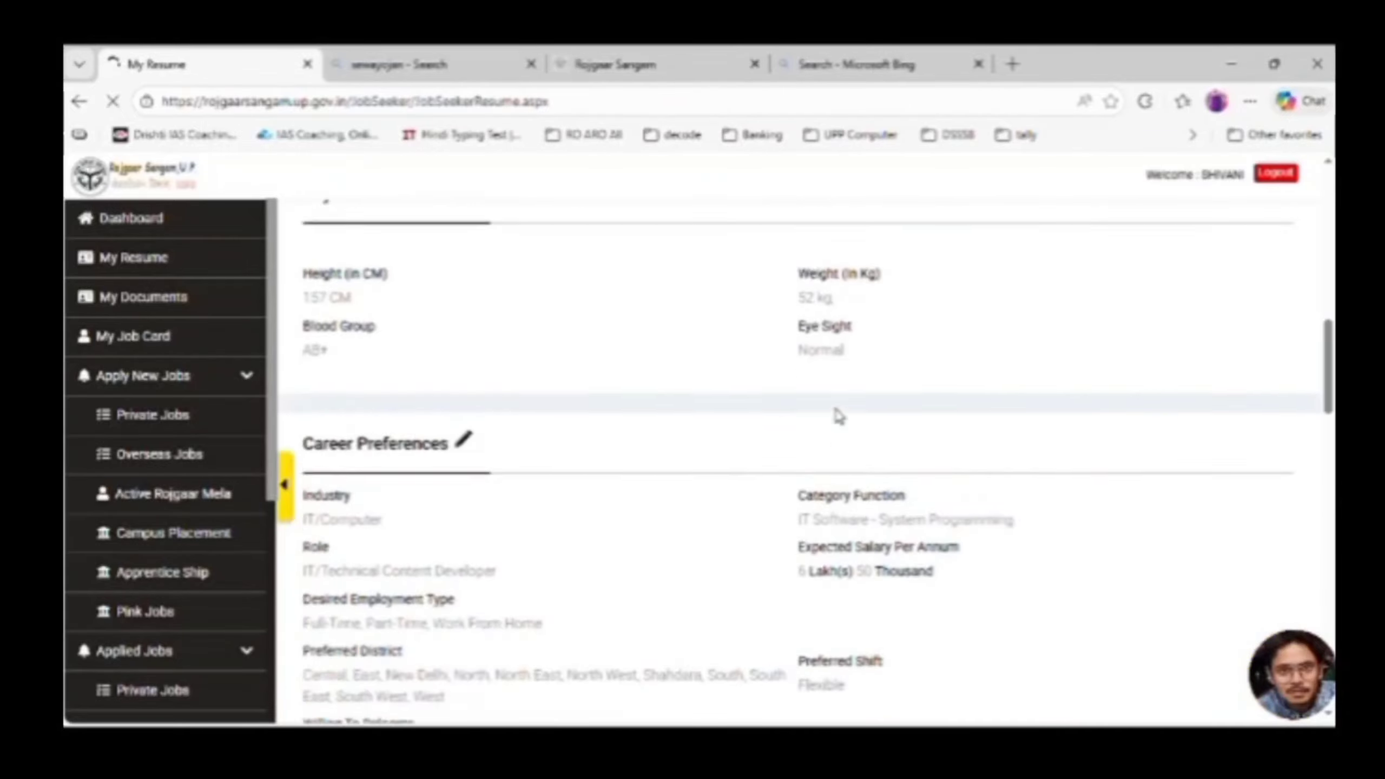
scroll(839, 415, "up", 10)
scroll(839, 415, "down", 12)
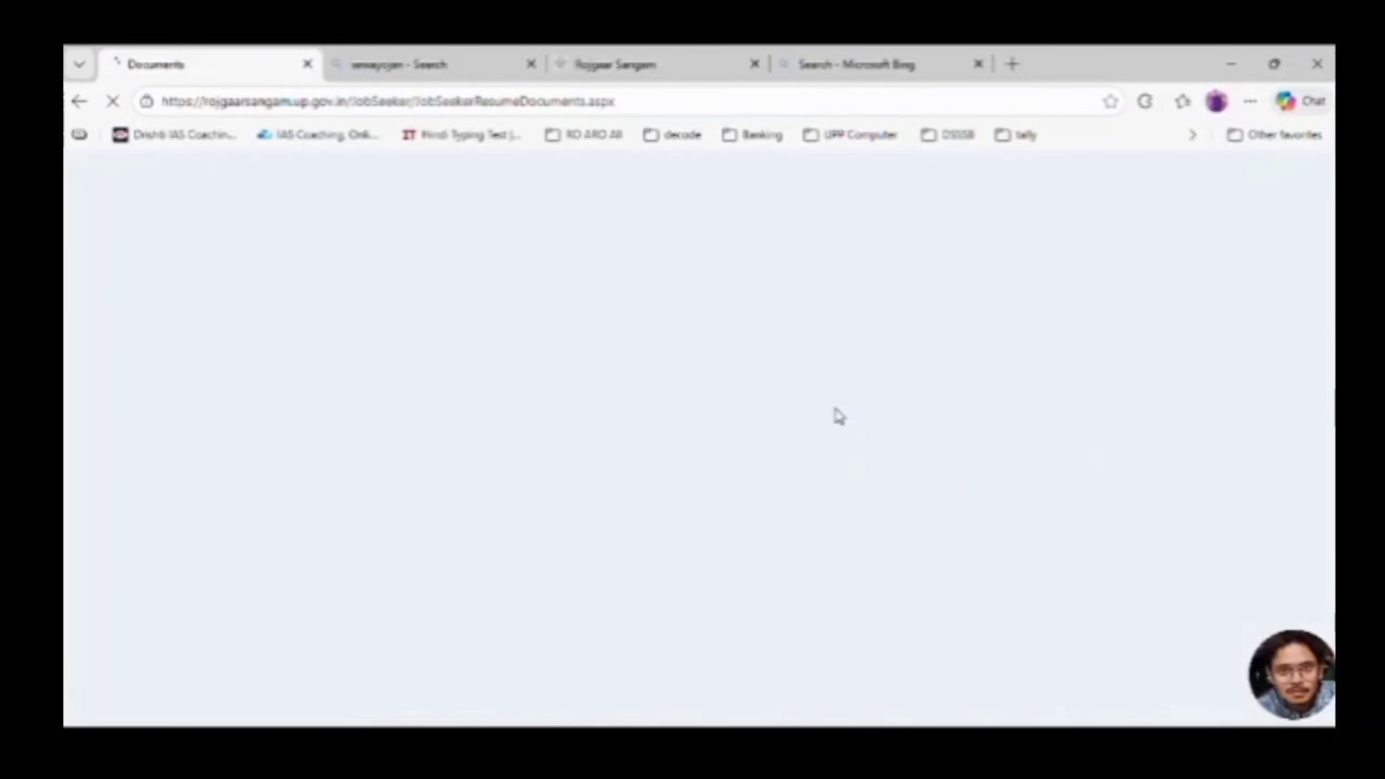
Examine the Passport, Other Document and Educational Document sections of the documents page.
scroll(730, 428, "down", 3)
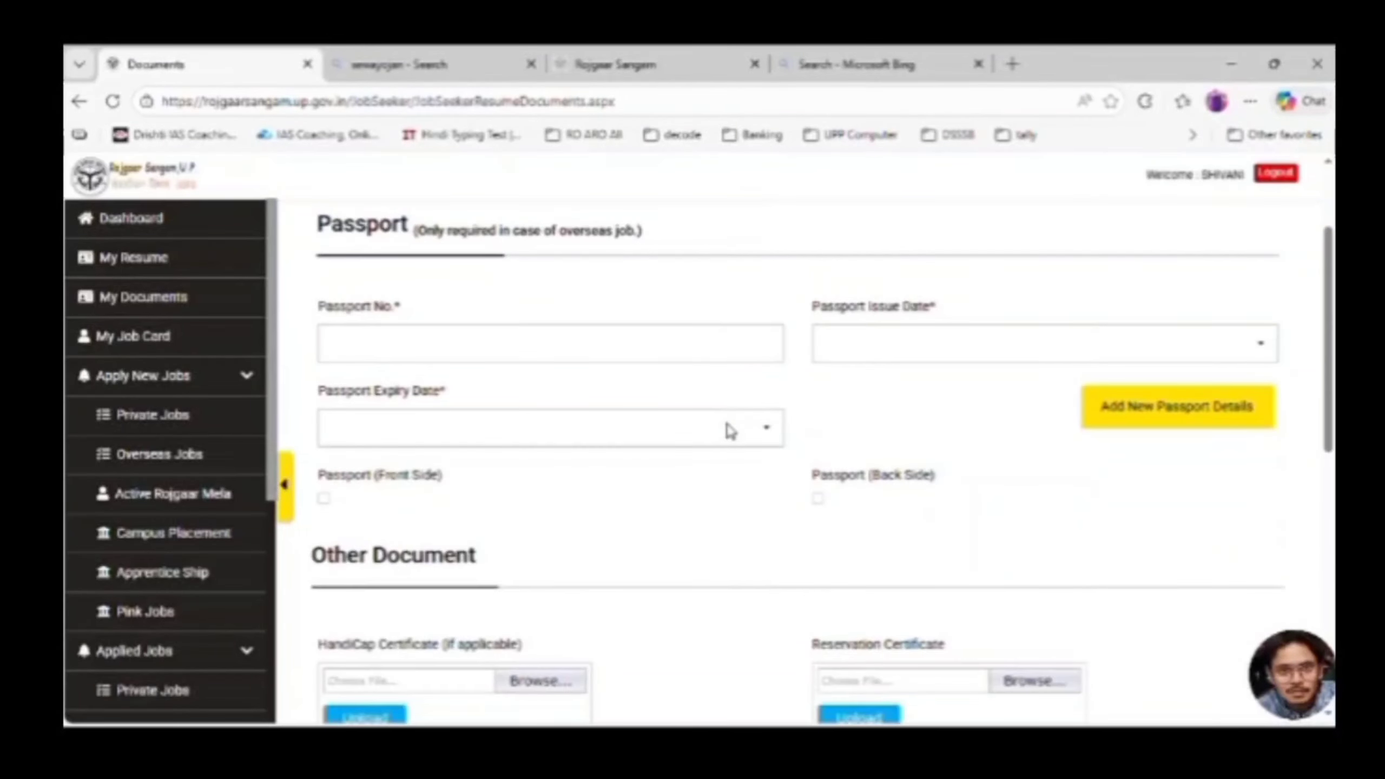
scroll(748, 482, "down", 2)
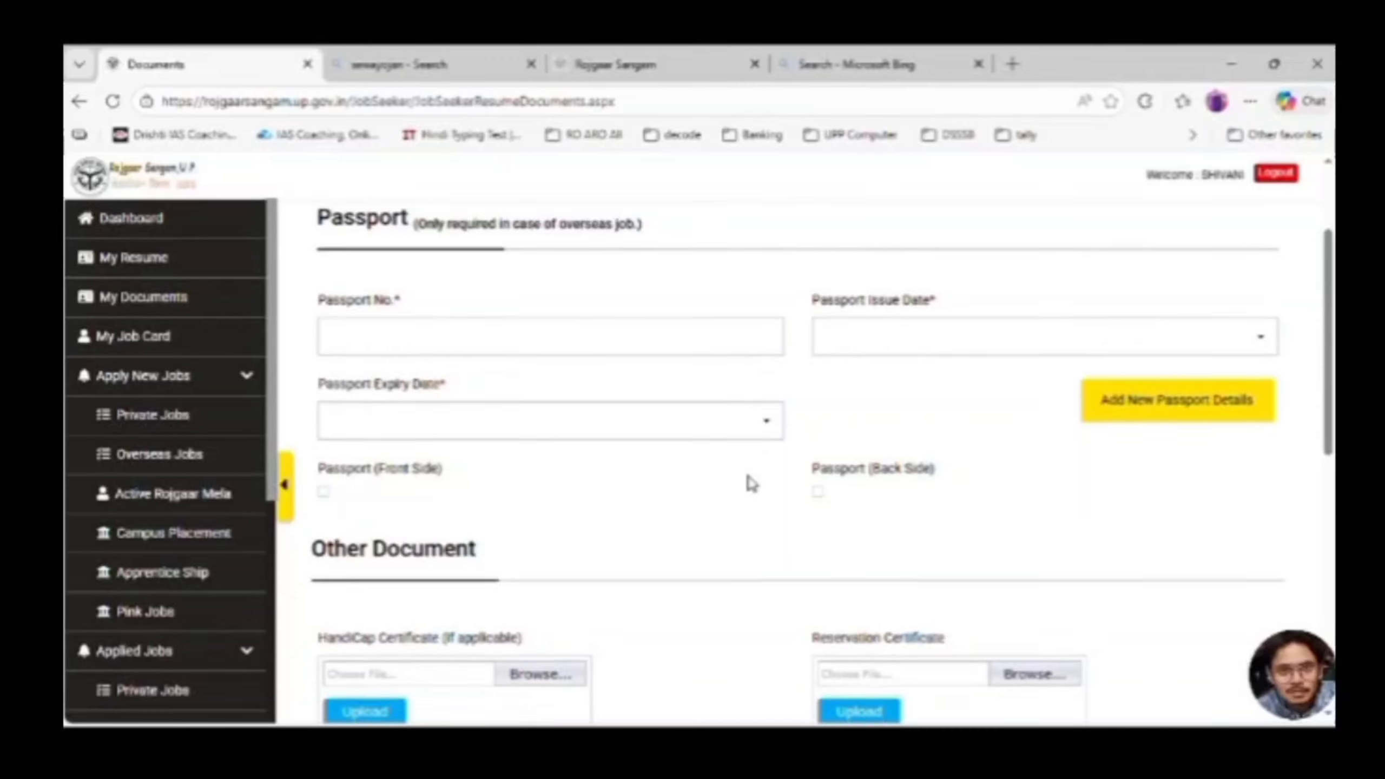
scroll(731, 436, "down", 2)
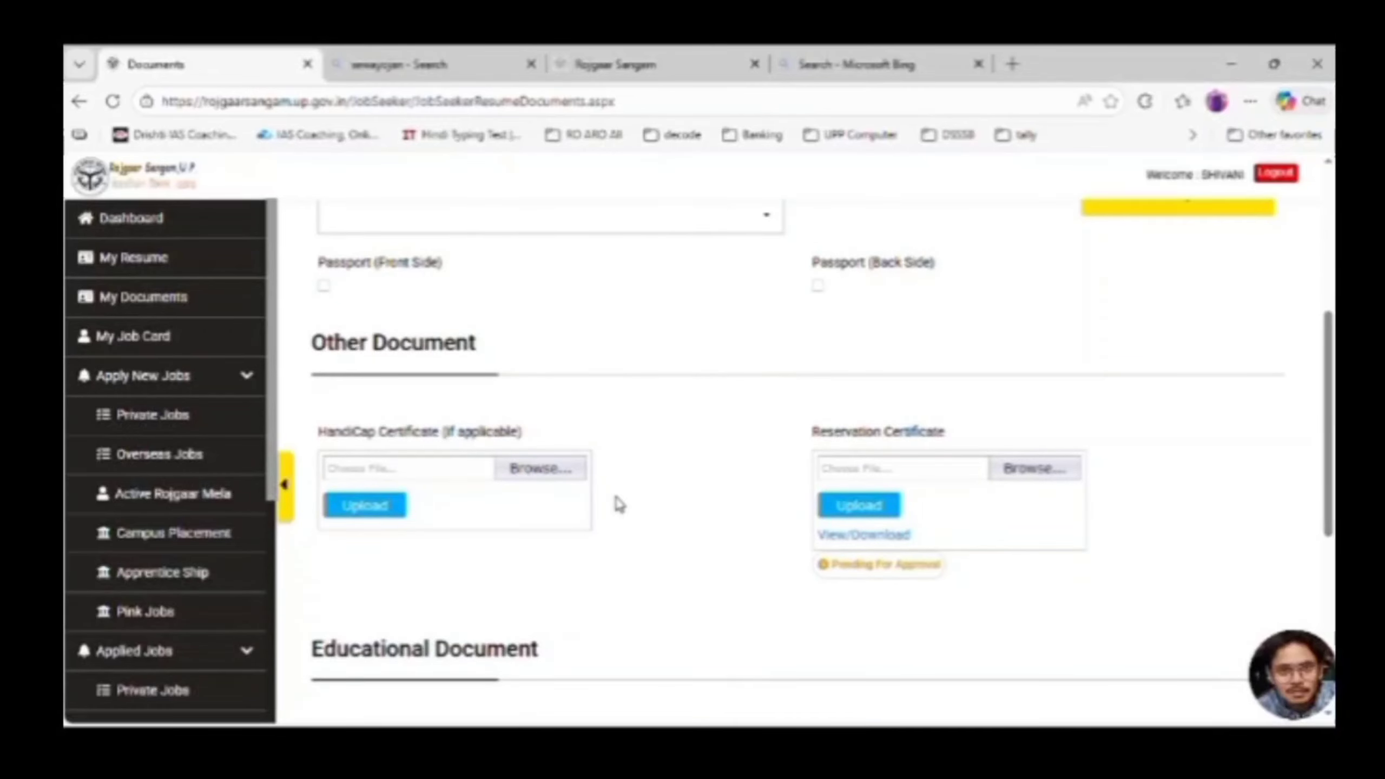
scroll(766, 514, "down", 1)
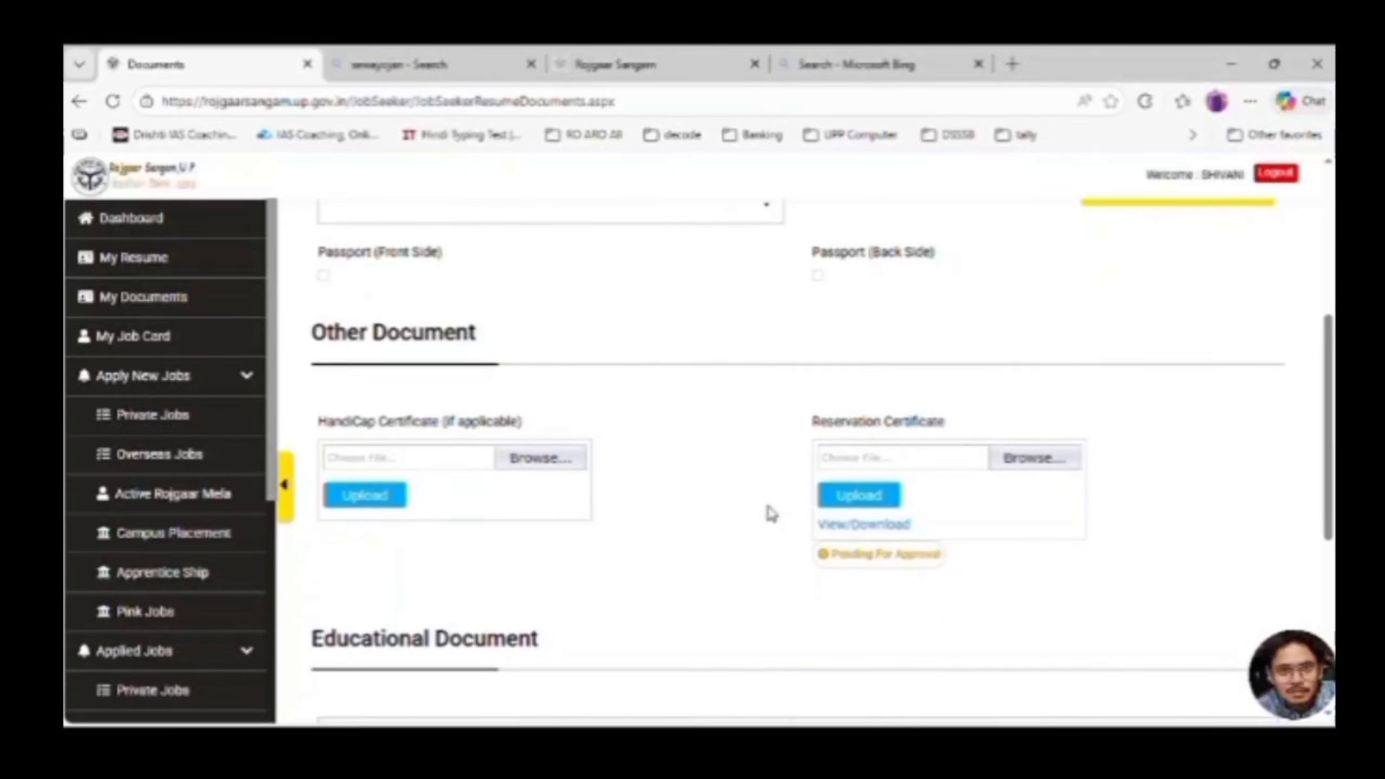
scroll(771, 513, "down", 1)
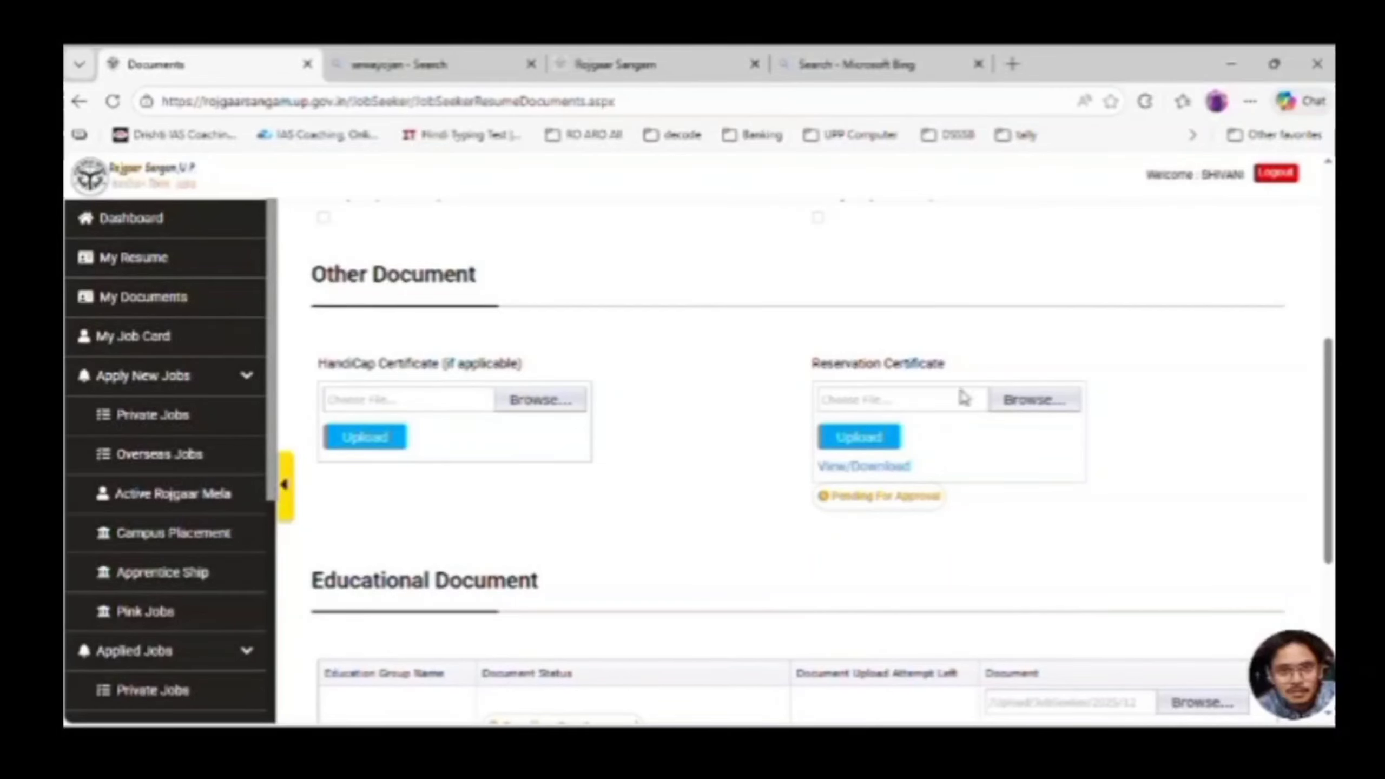
scroll(731, 504, "down", 6)
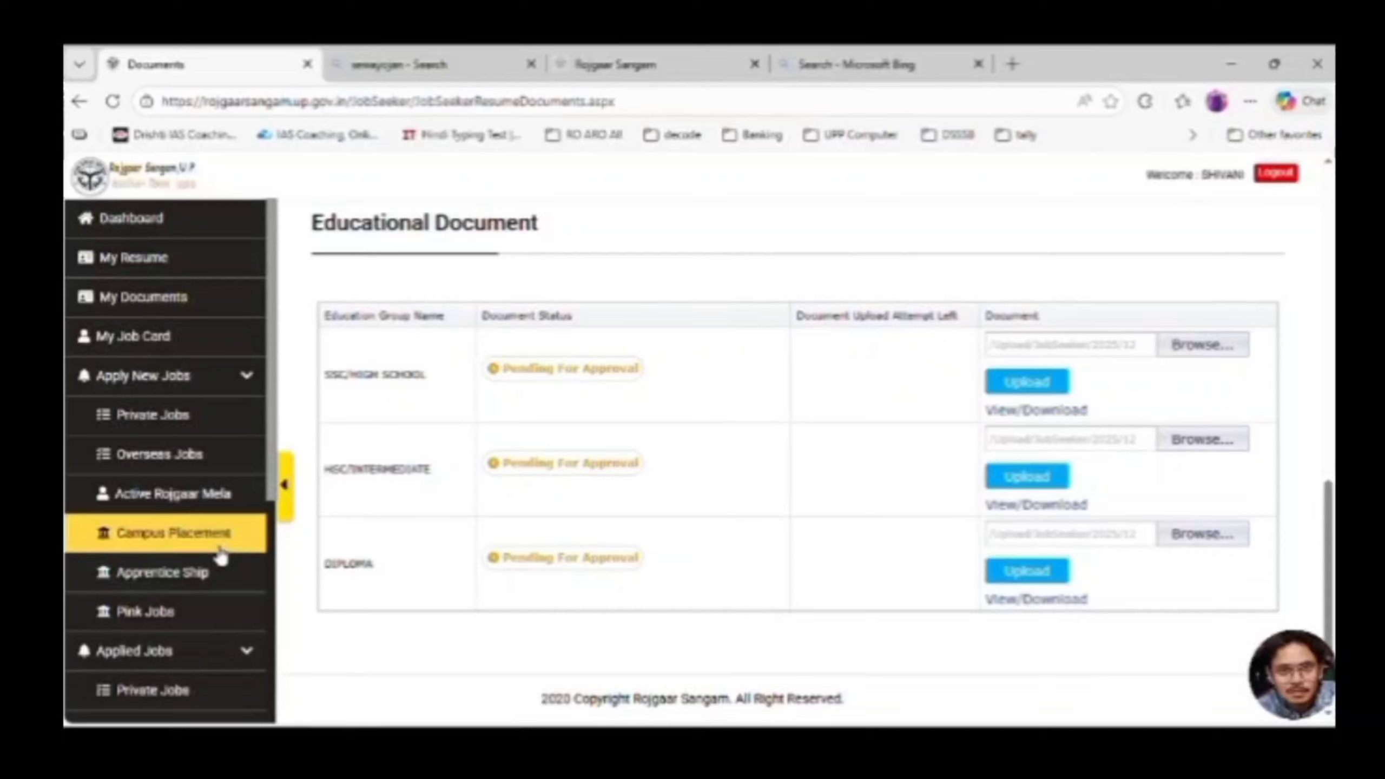
Open View/Update Profile for the job seeker account.
scroll(221, 557, "down", 2)
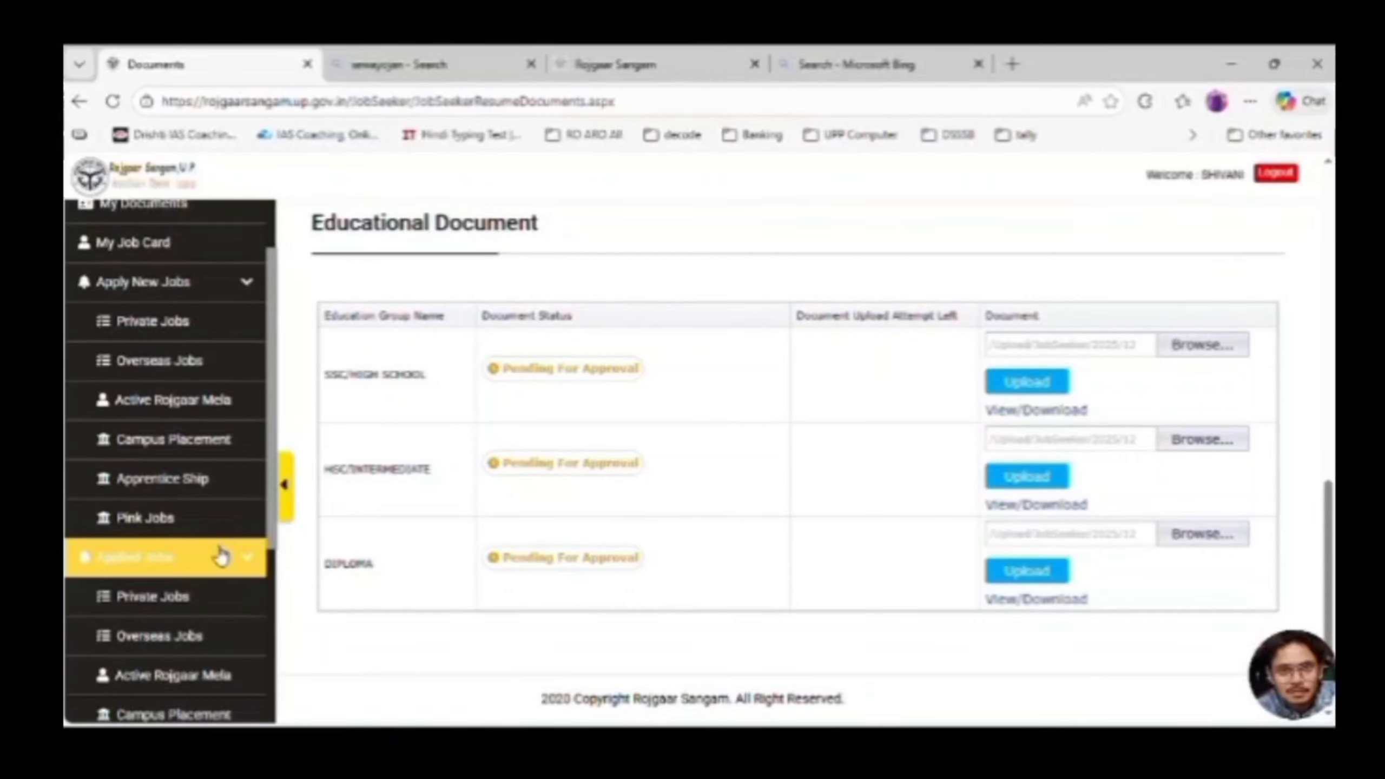
scroll(221, 557, "down", 6)
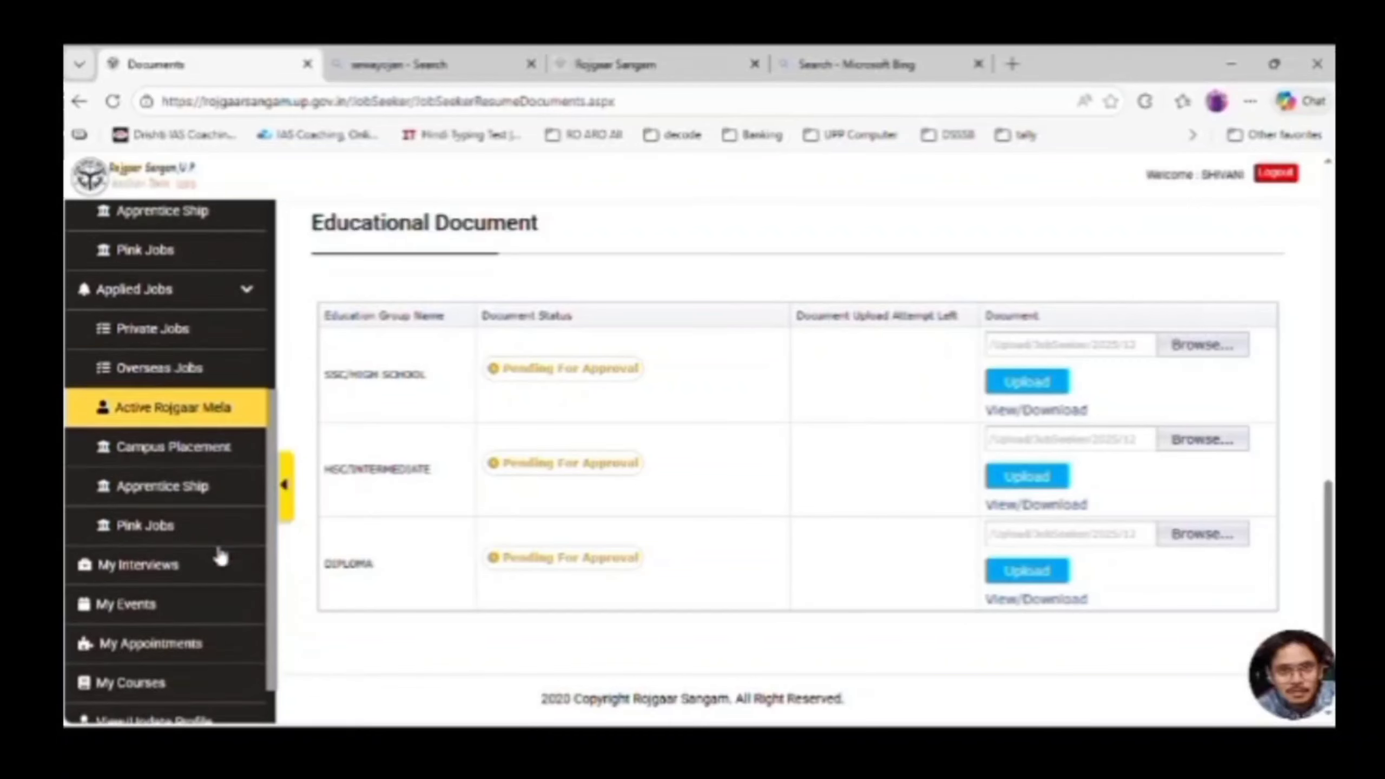
scroll(221, 556, "down", 2)
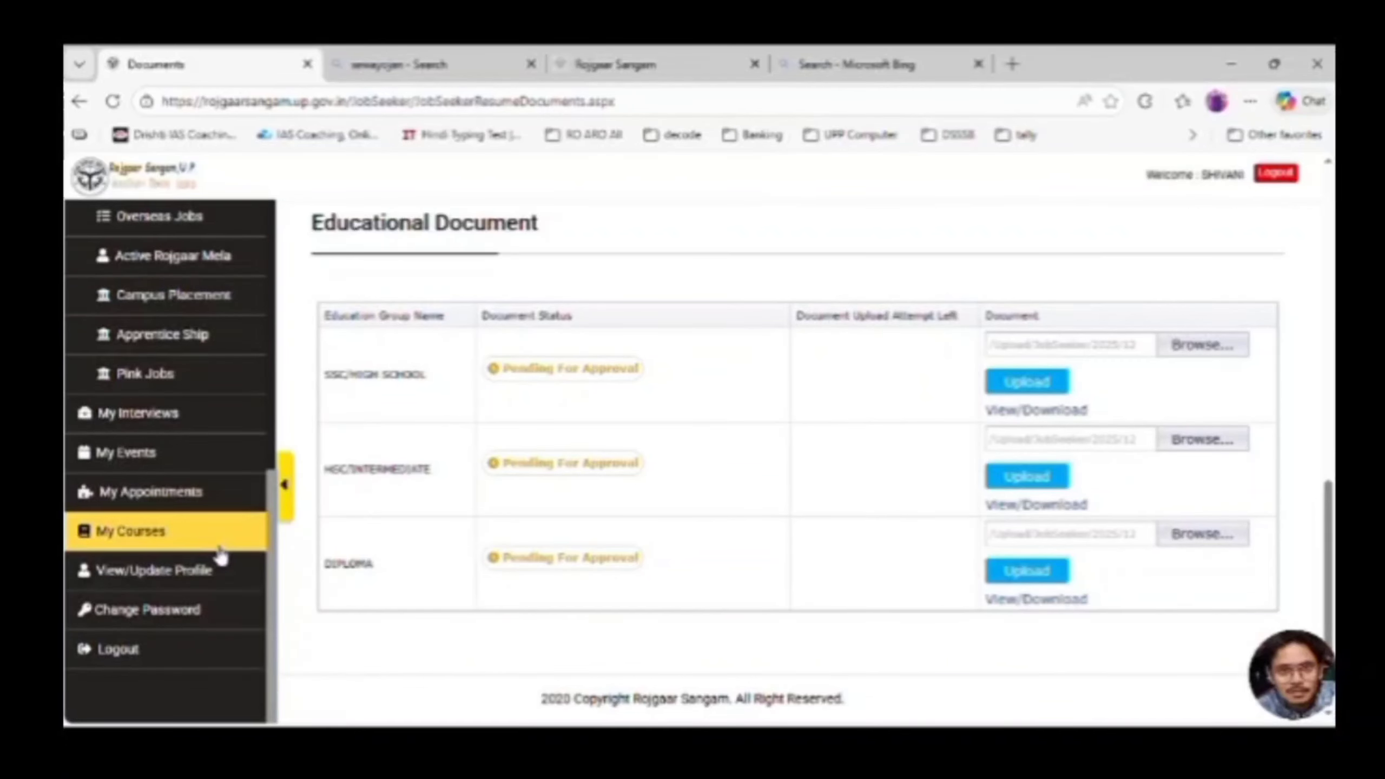
left_click(183, 592)
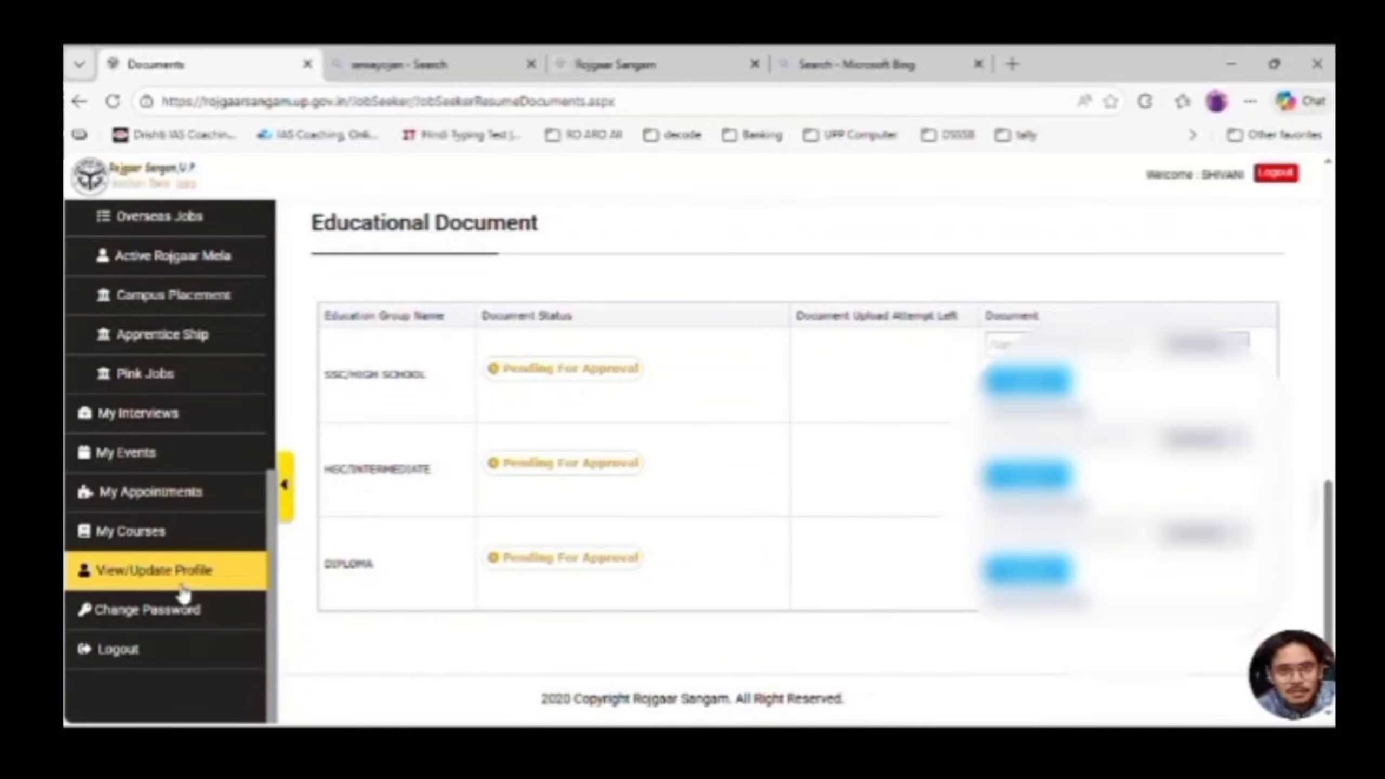
scroll(794, 444, "down", 3)
scroll(794, 444, "up", 3)
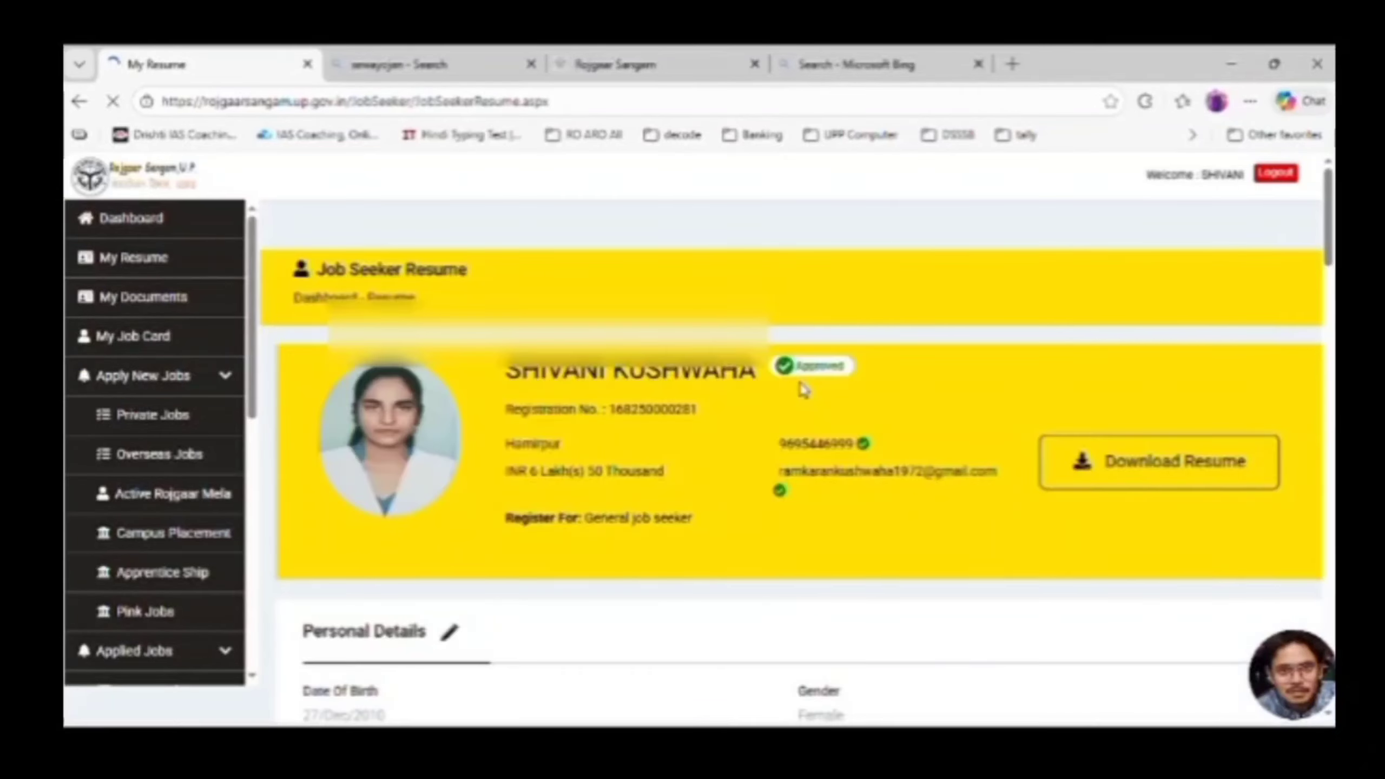
Review the resume's skill, language, experience and education sections.
scroll(842, 460, "down", 20)
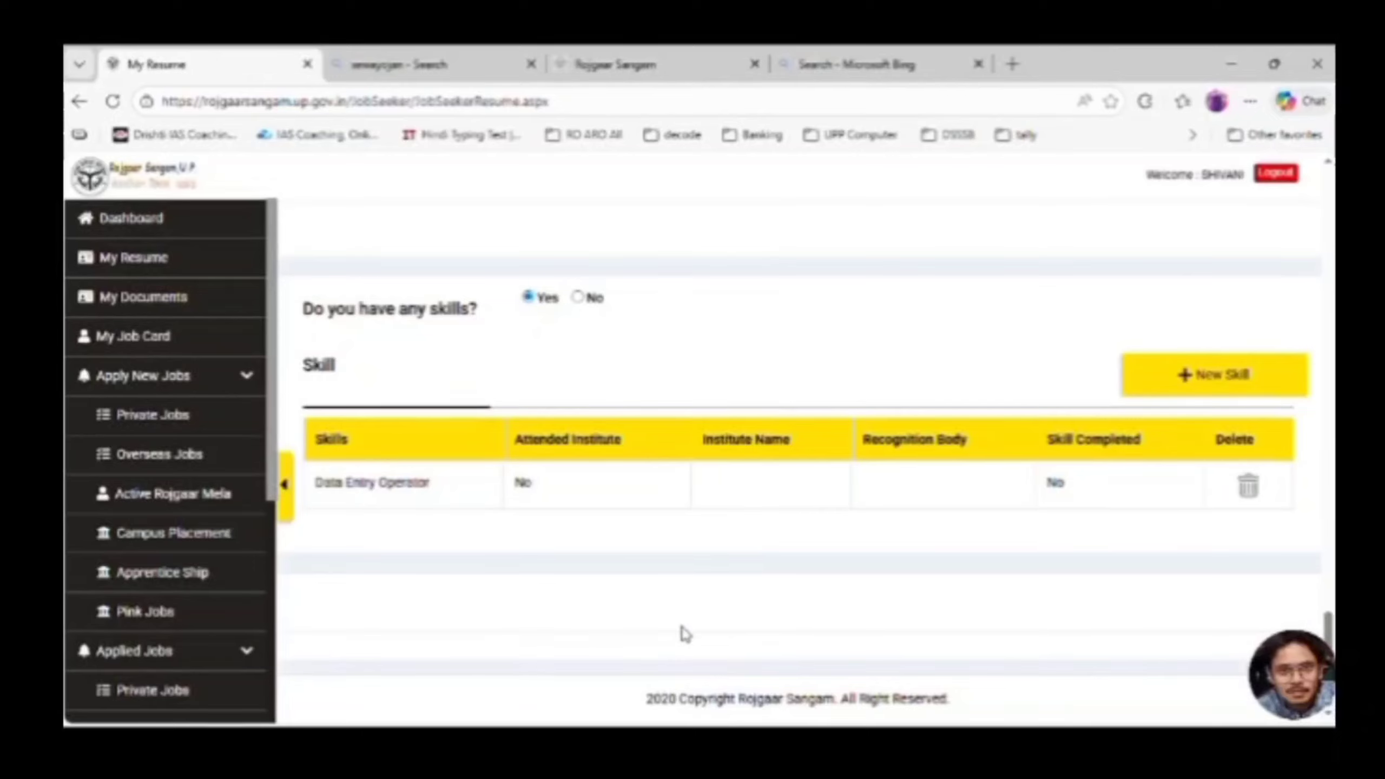
scroll(805, 475, "up", 10)
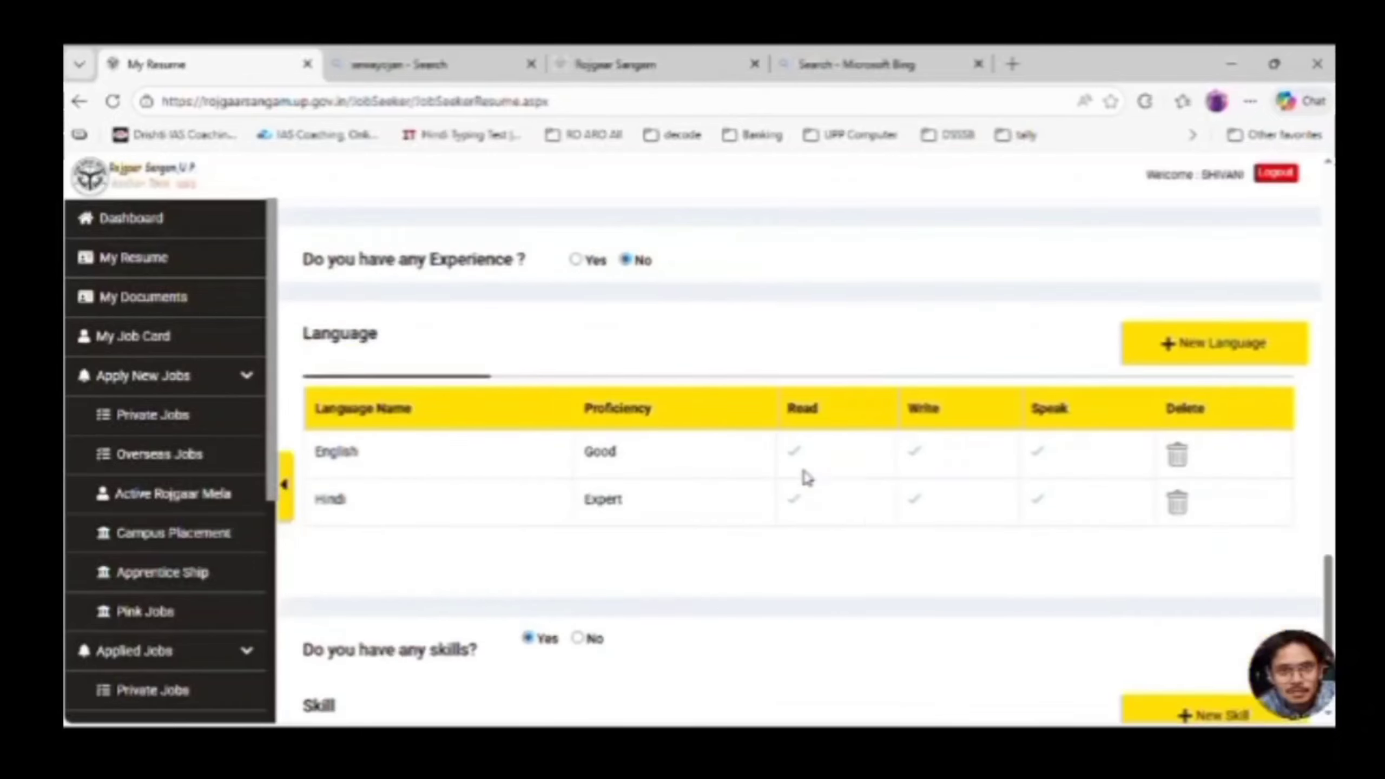
scroll(808, 477, "up", 2)
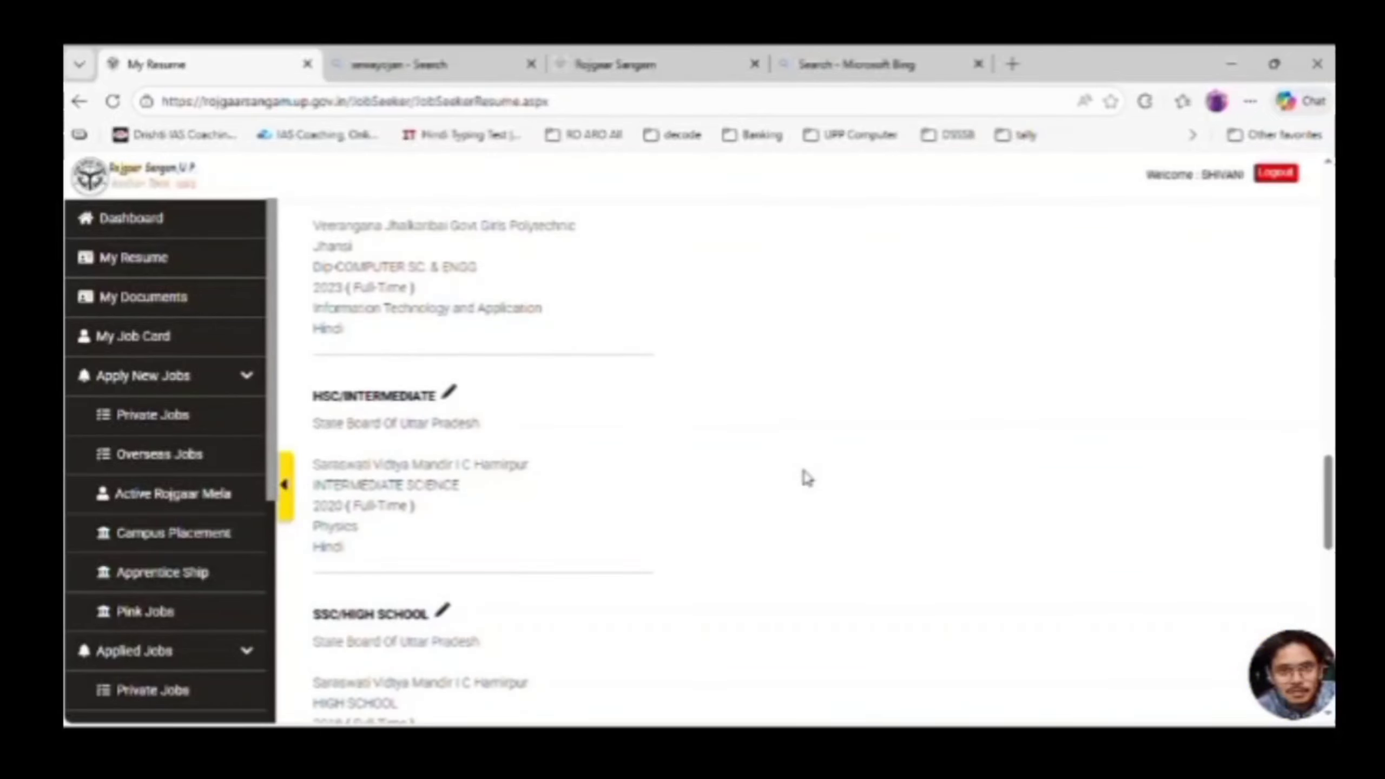
scroll(806, 477, "up", 8)
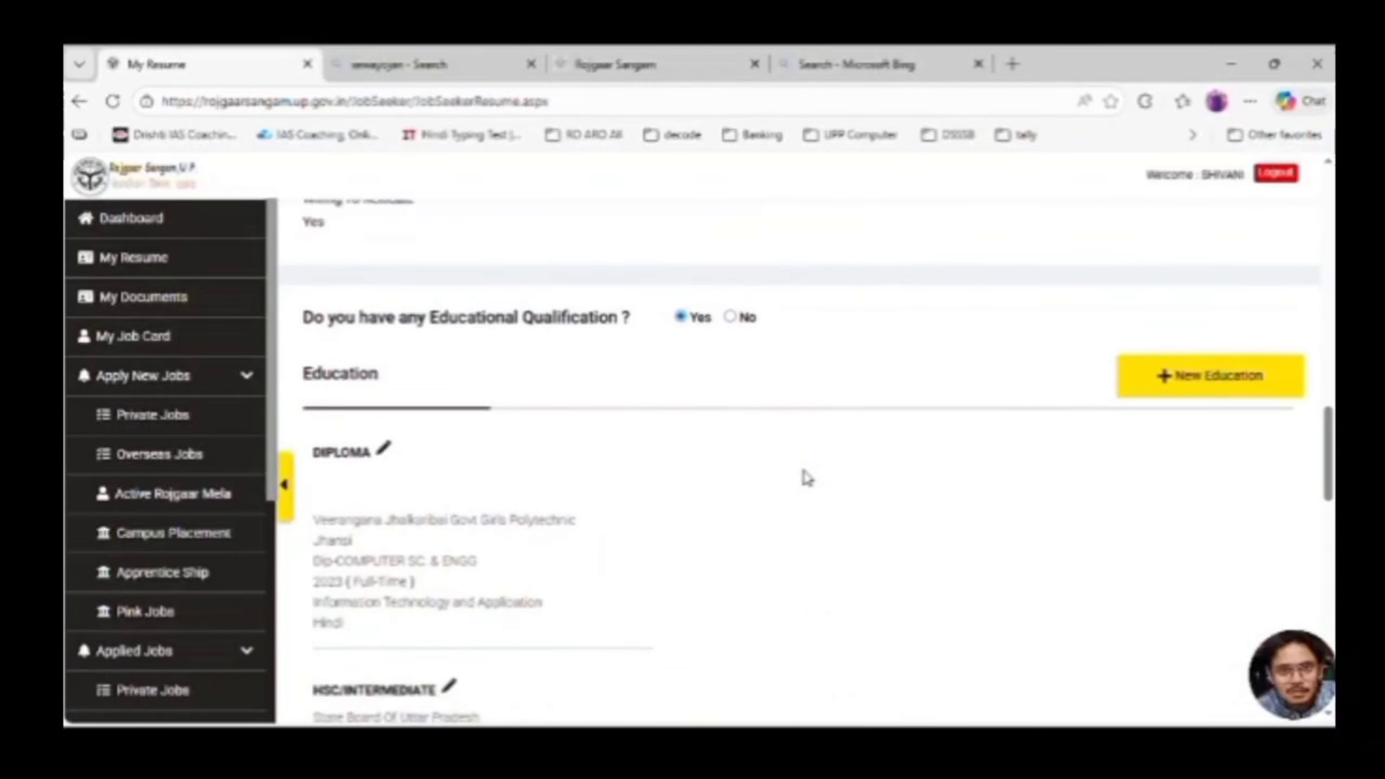
Finish with the resume and bring up the first outsourced job listings on the Rojgaar Sangam jobs page.
scroll(805, 475, "up", 15)
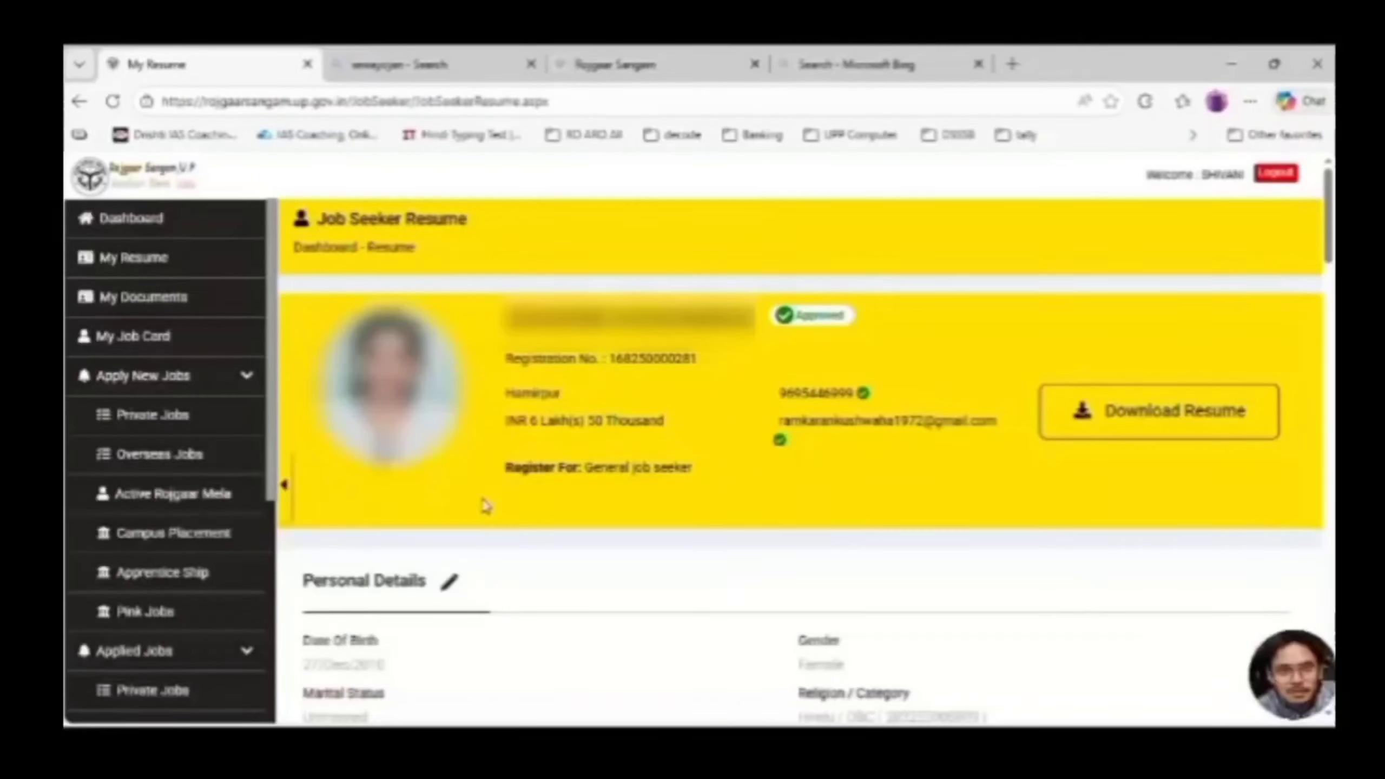
scroll(550, 457, "down", 15)
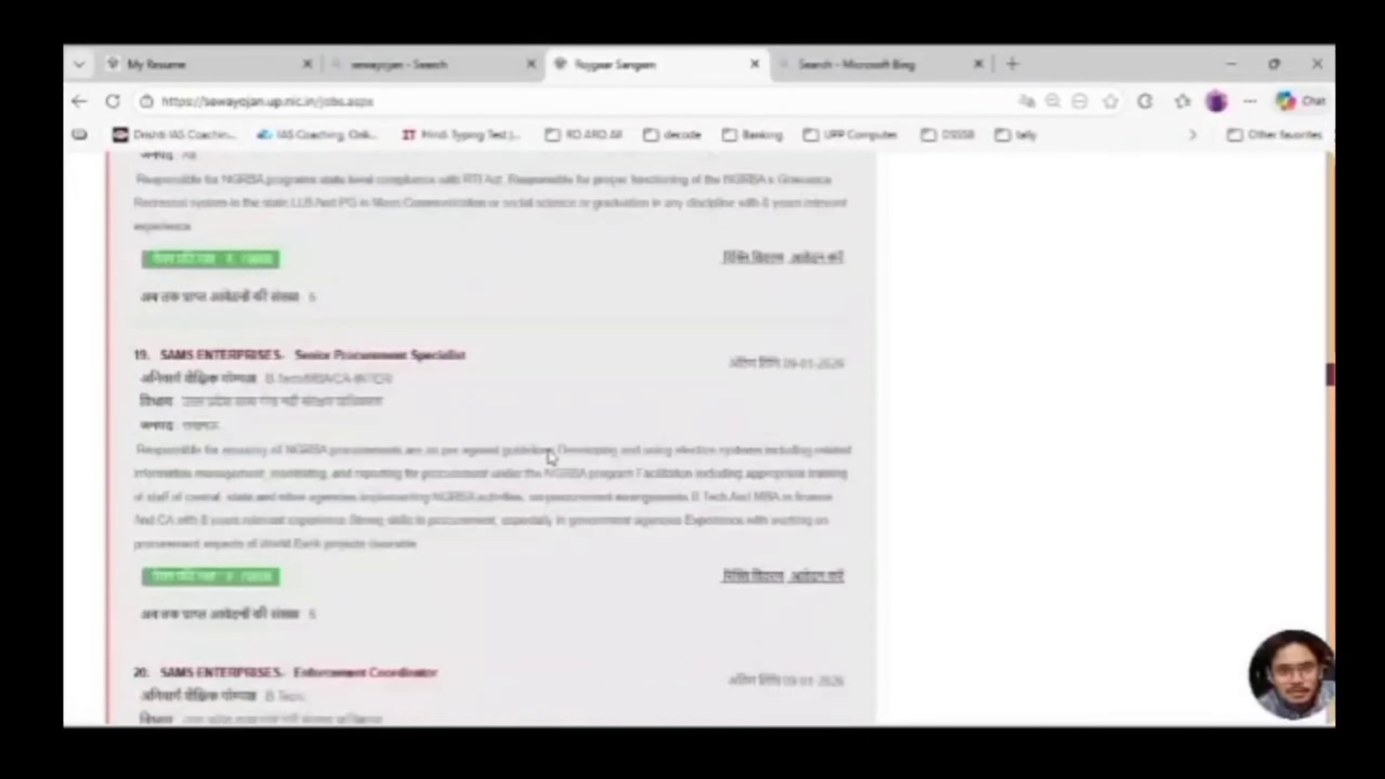
scroll(551, 457, "up", 20)
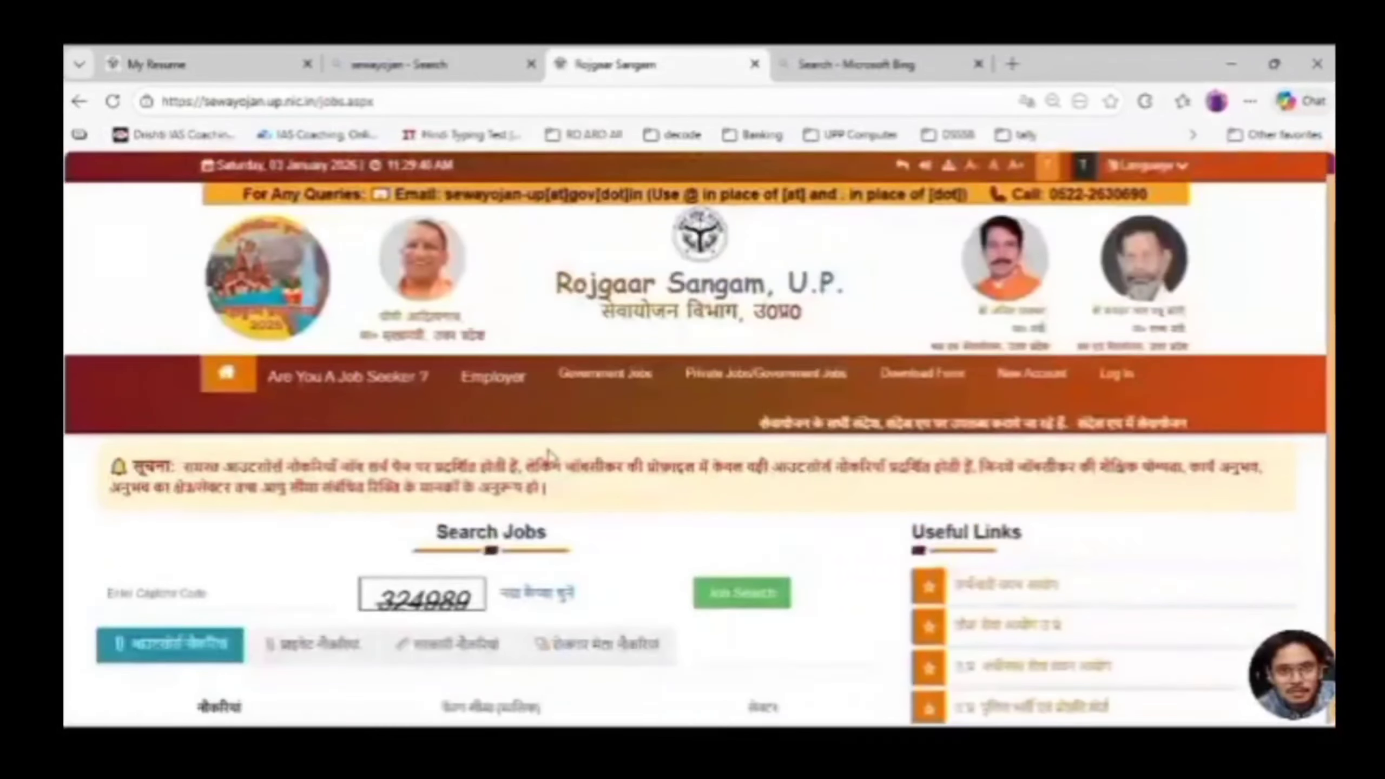
scroll(550, 448, "down", 10)
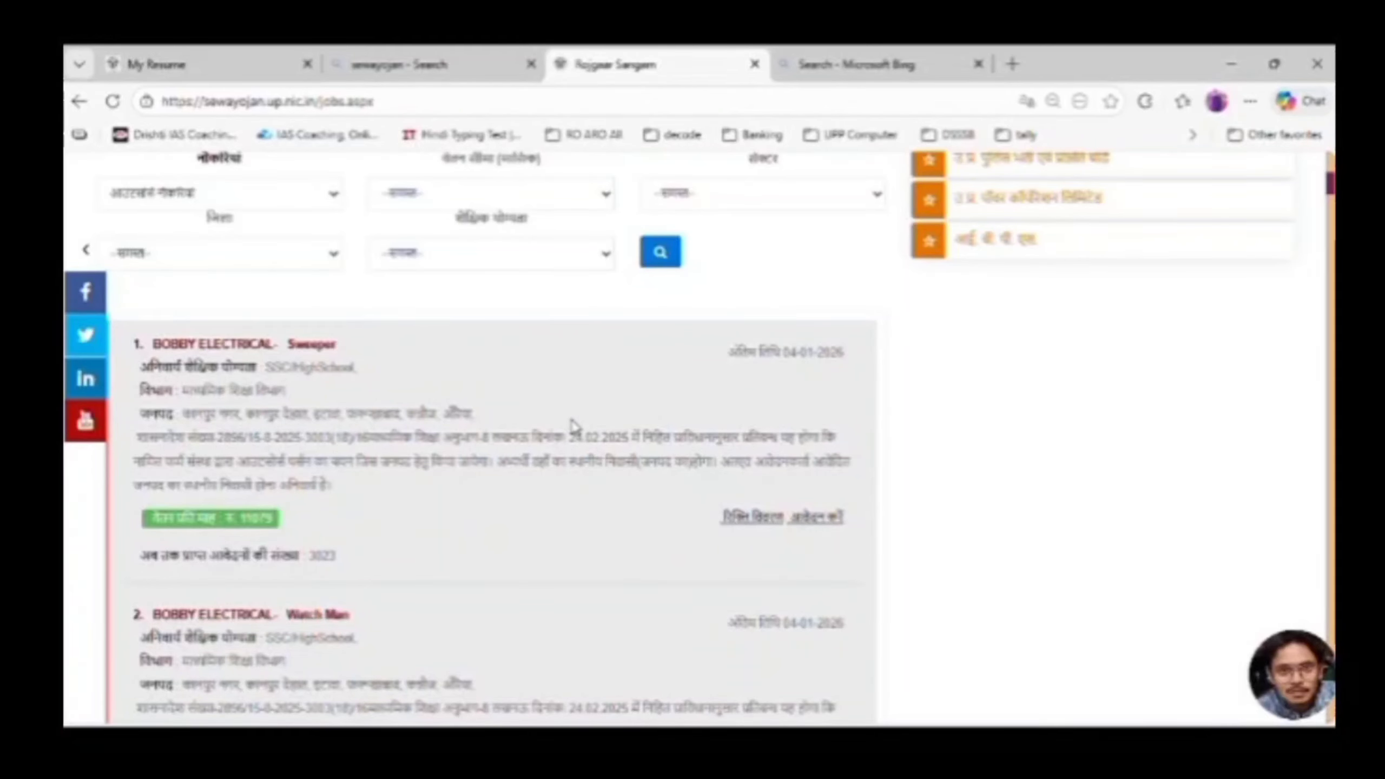
Examine the qualification, district, salary and last date in the BOBBY ELECTRICAL Sweeper, Watch Man and Peon listings.
scroll(574, 426, "down", 1)
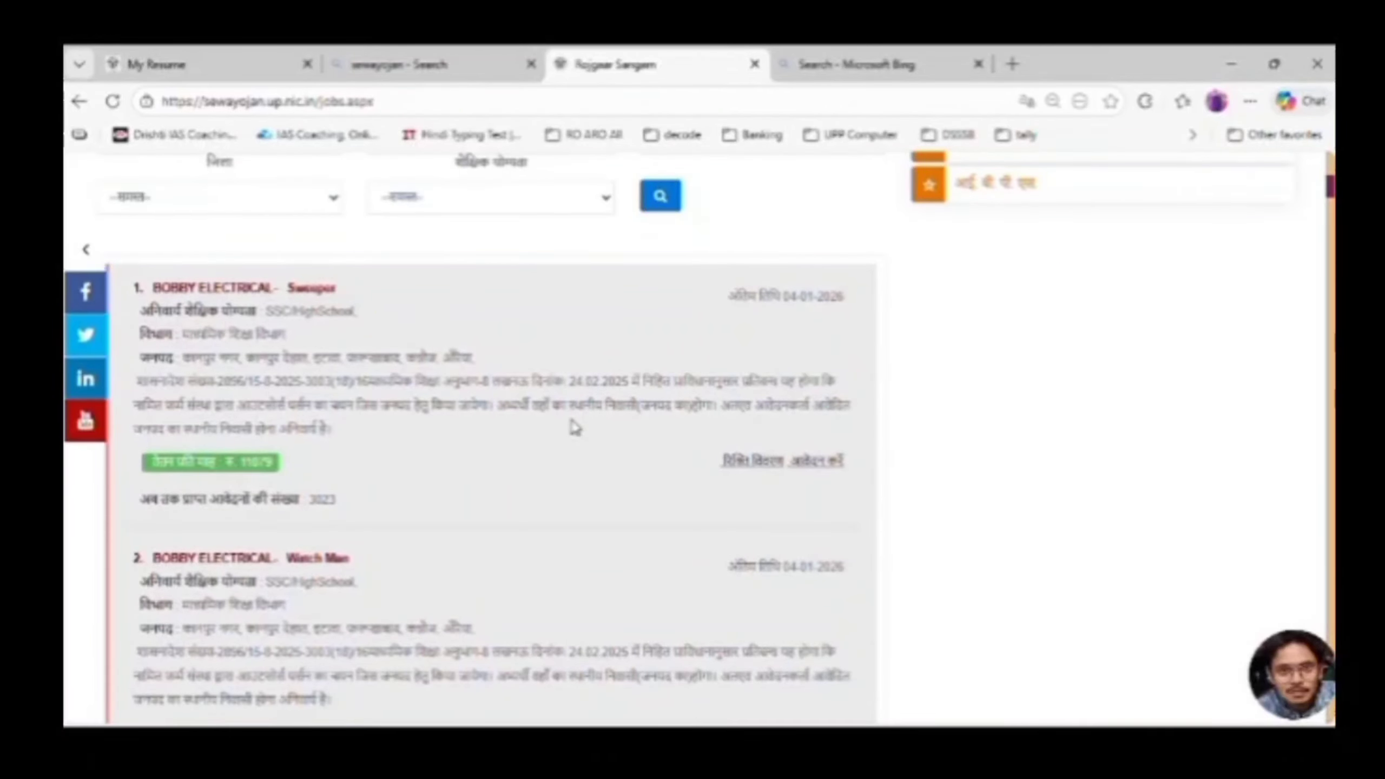
scroll(574, 427, "down", 2)
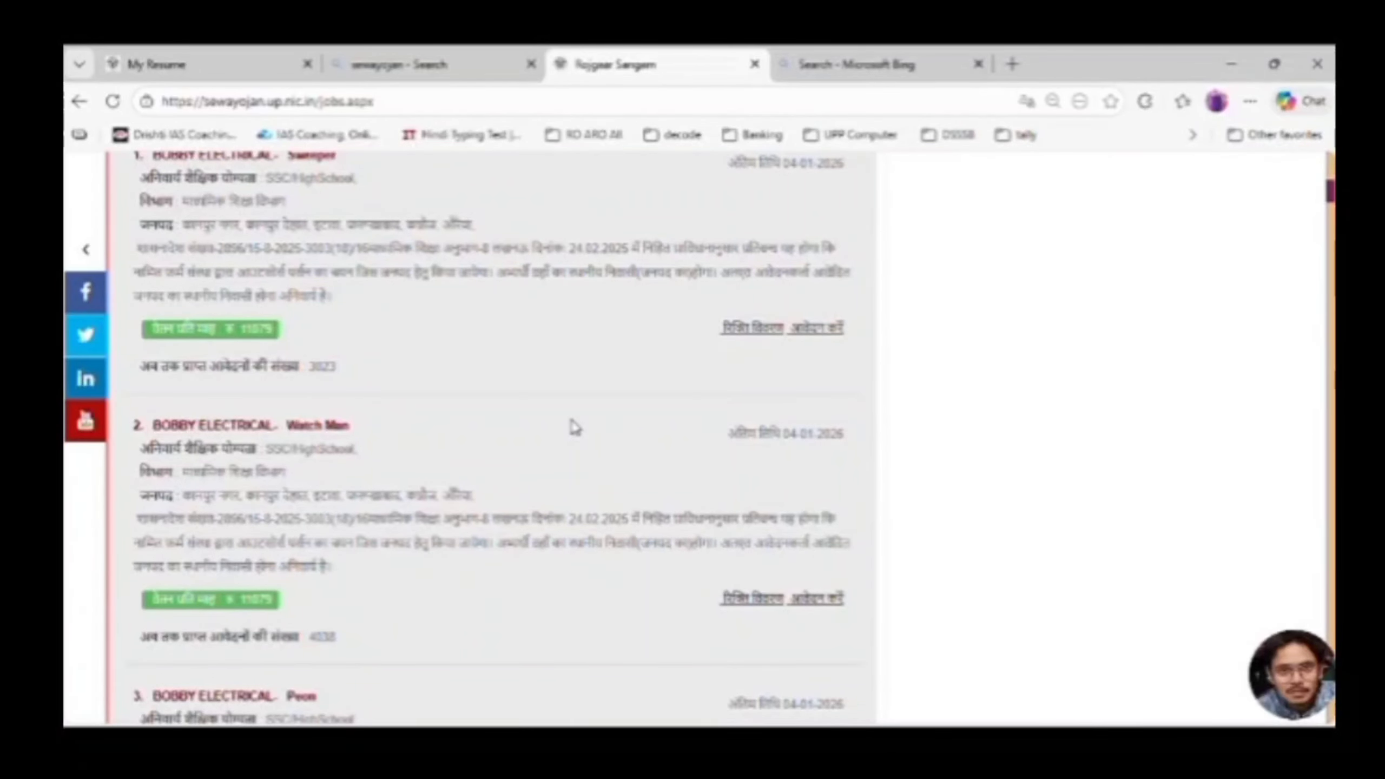
scroll(575, 427, "down", 1)
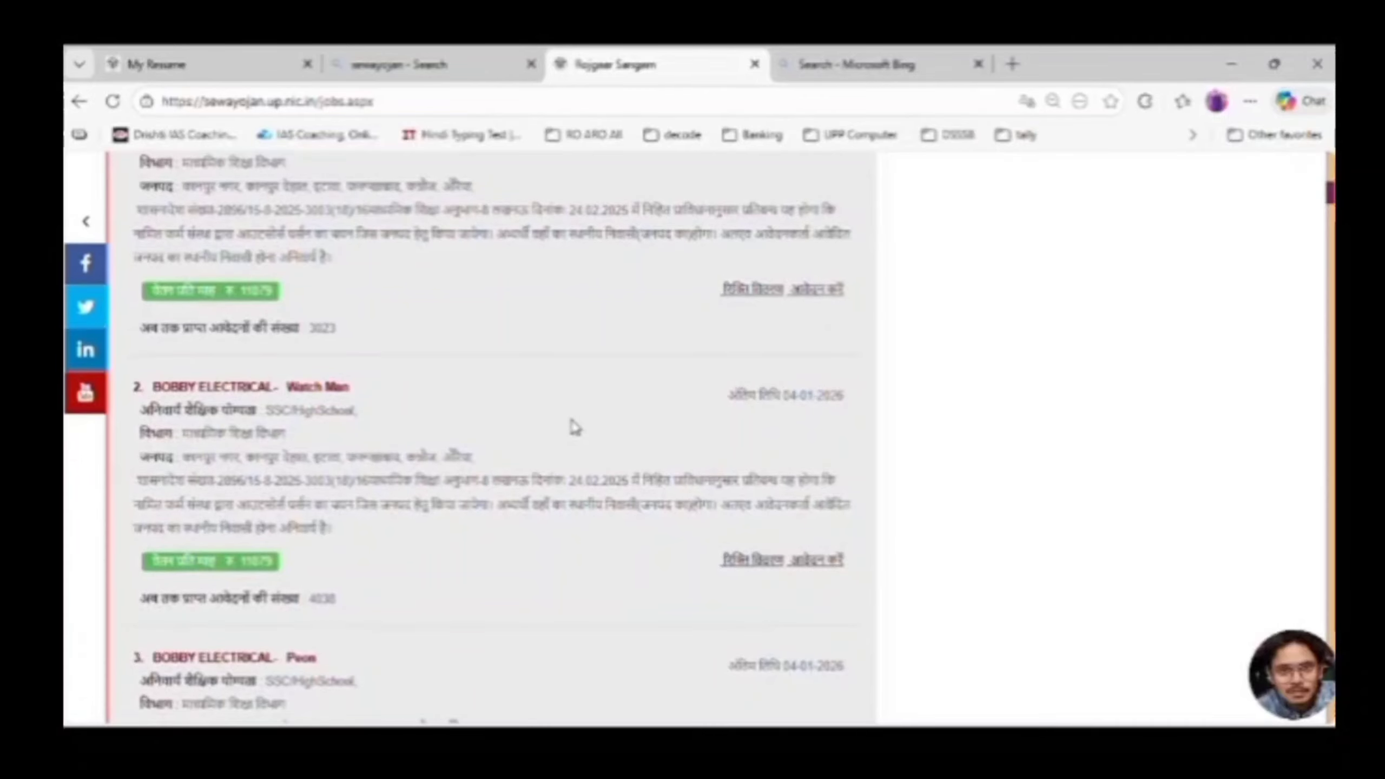
scroll(575, 427, "down", 1)
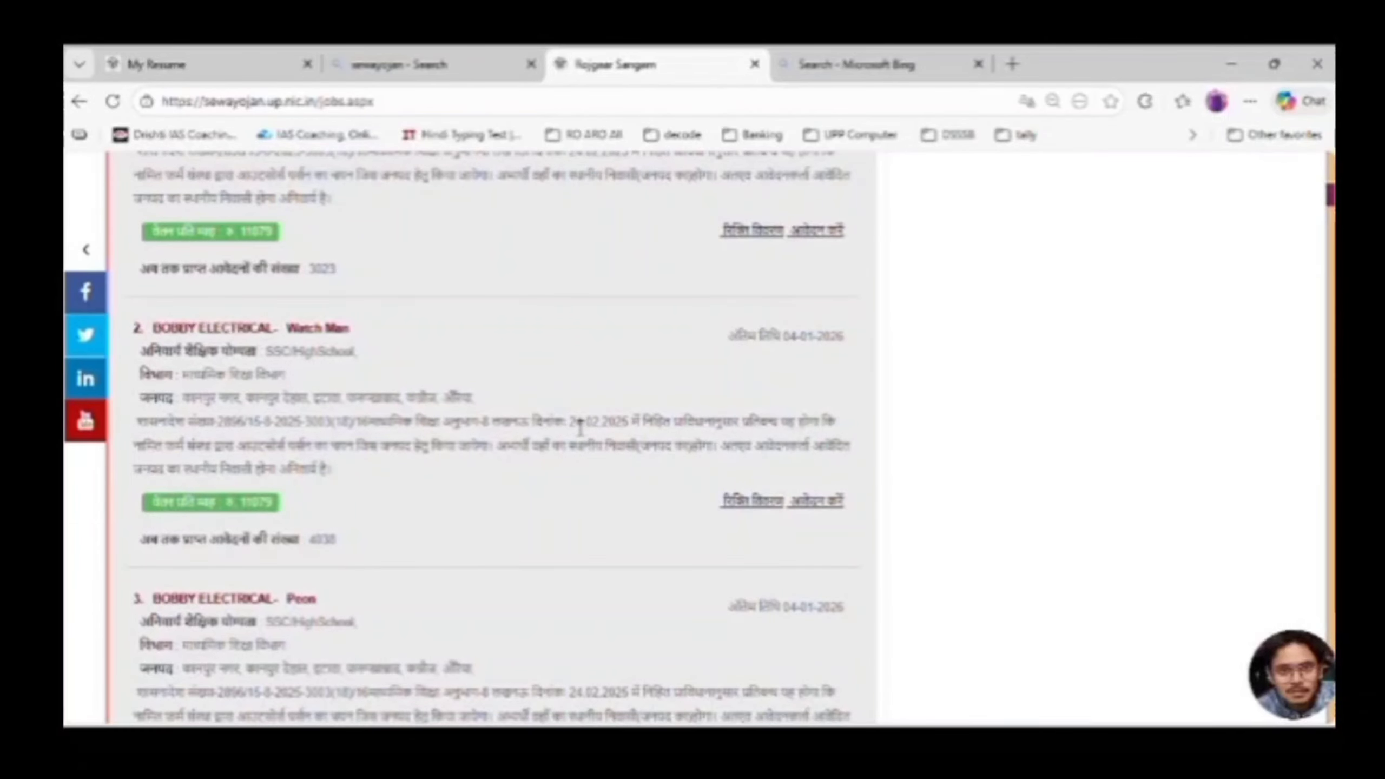
scroll(579, 427, "down", 4)
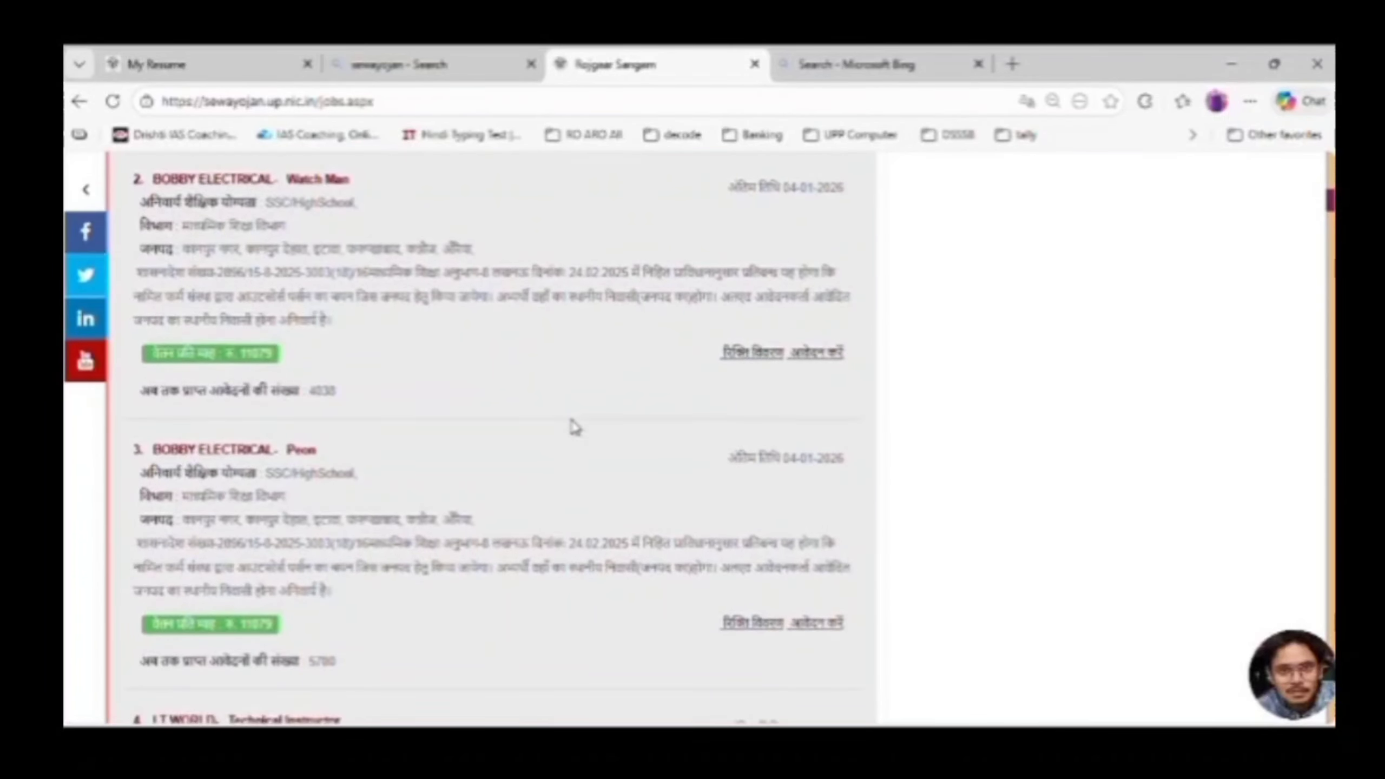
scroll(575, 427, "down", 3)
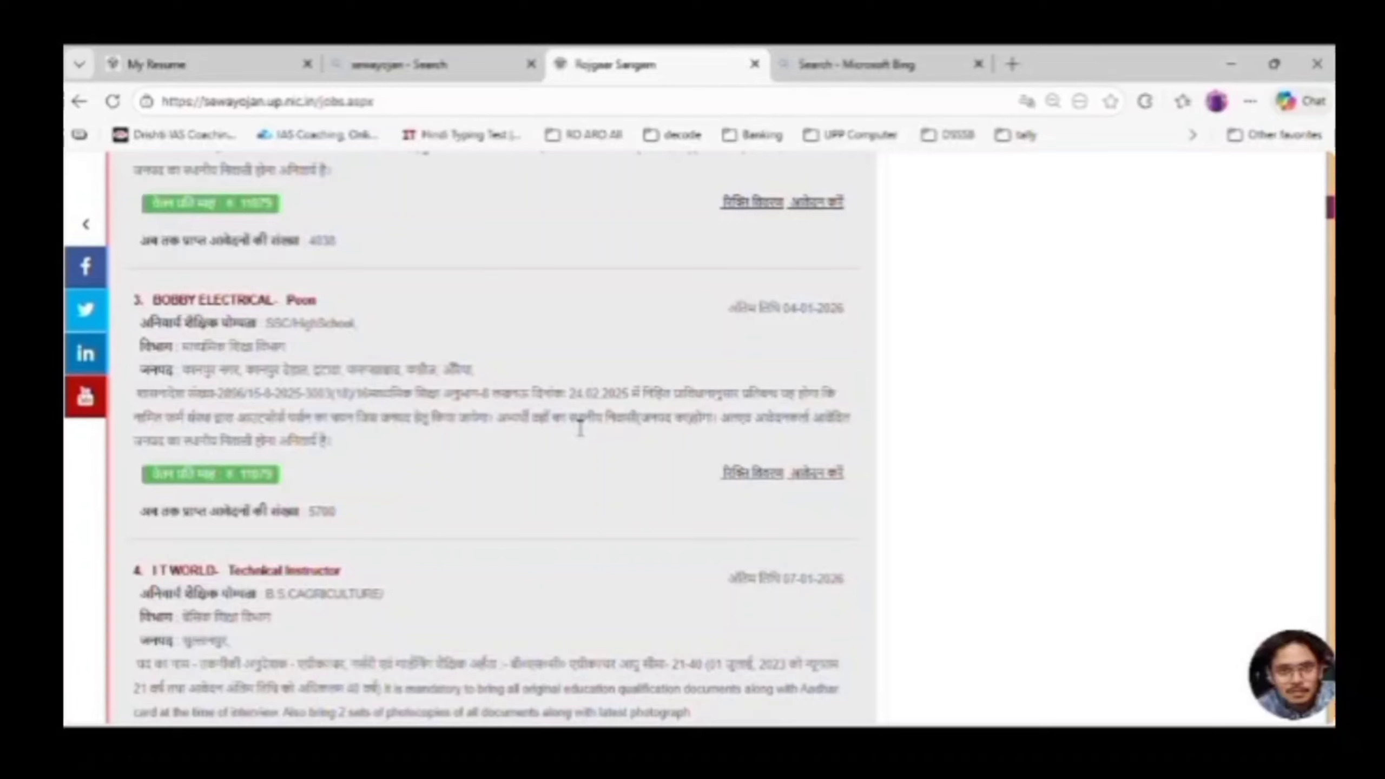
Examine the qualification, age and document requirements in the I T WORLD Technical Instructor and ECCE Educator listings.
scroll(575, 427, "down", 4)
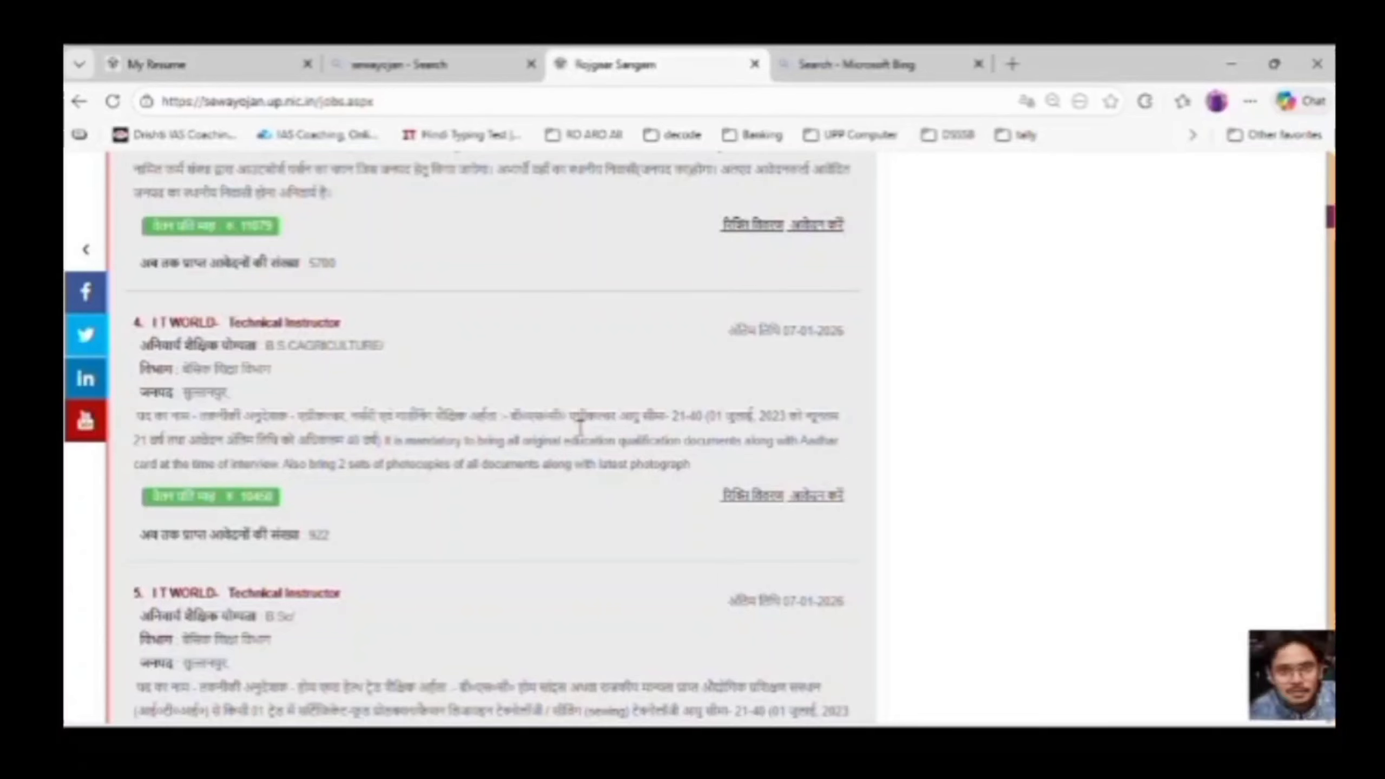
scroll(578, 427, "down", 4)
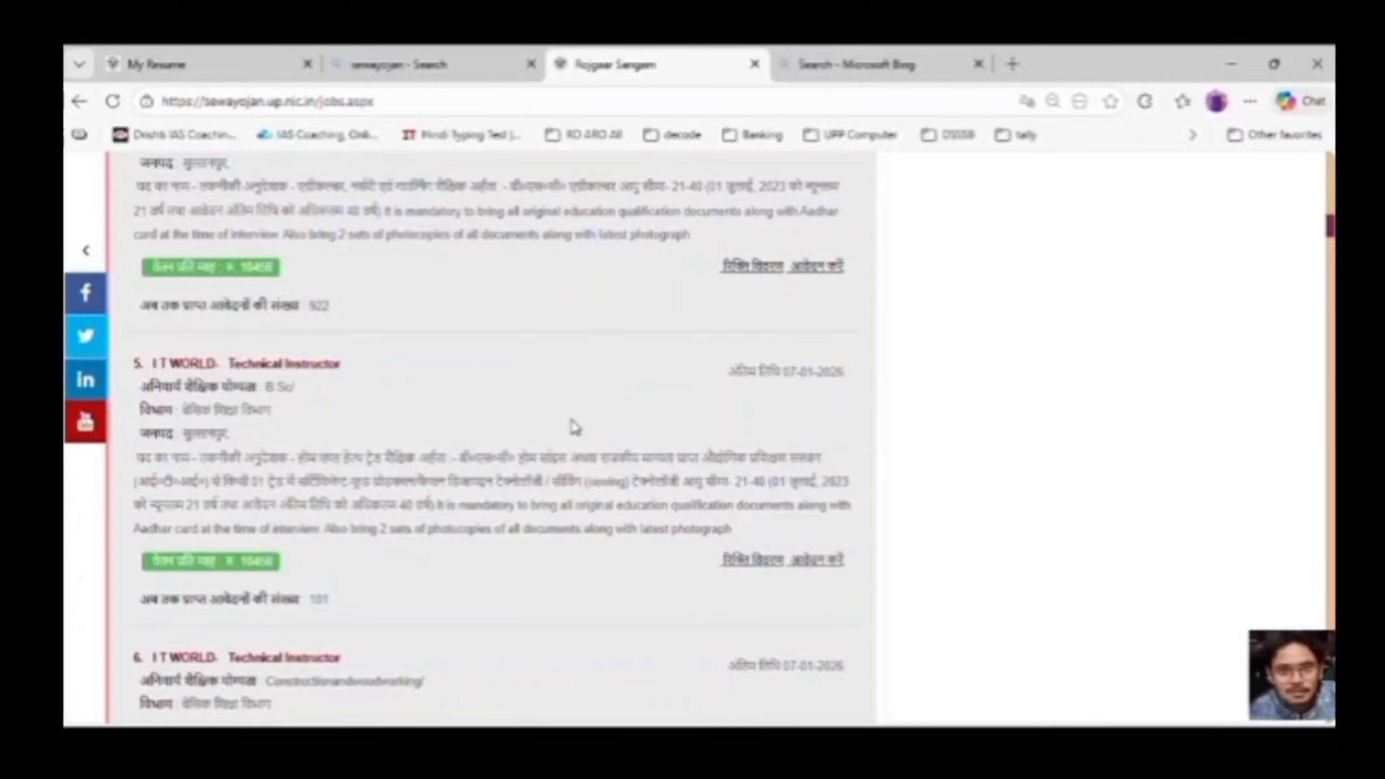
scroll(575, 427, "up", 1)
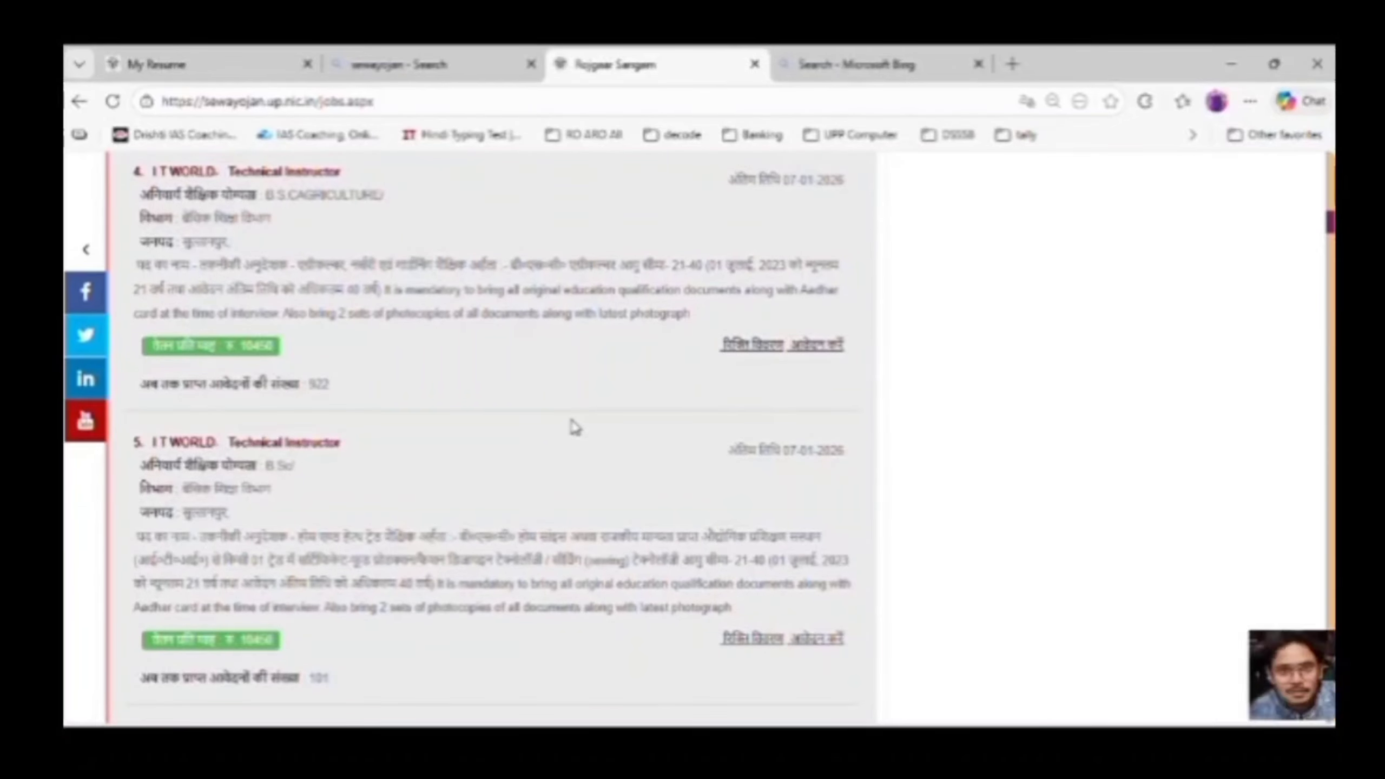
scroll(575, 428, "down", 1)
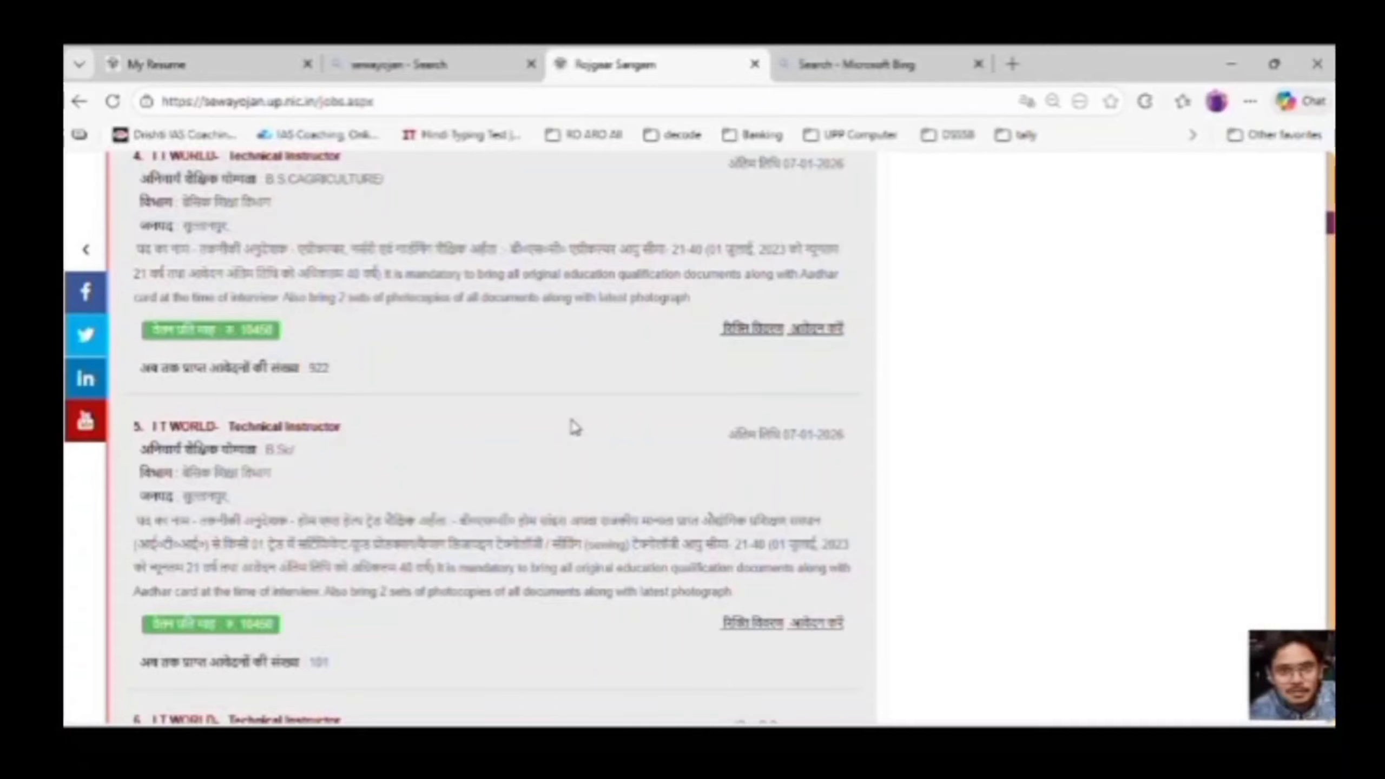
scroll(575, 428, "down", 3)
scroll(575, 427, "down", 9)
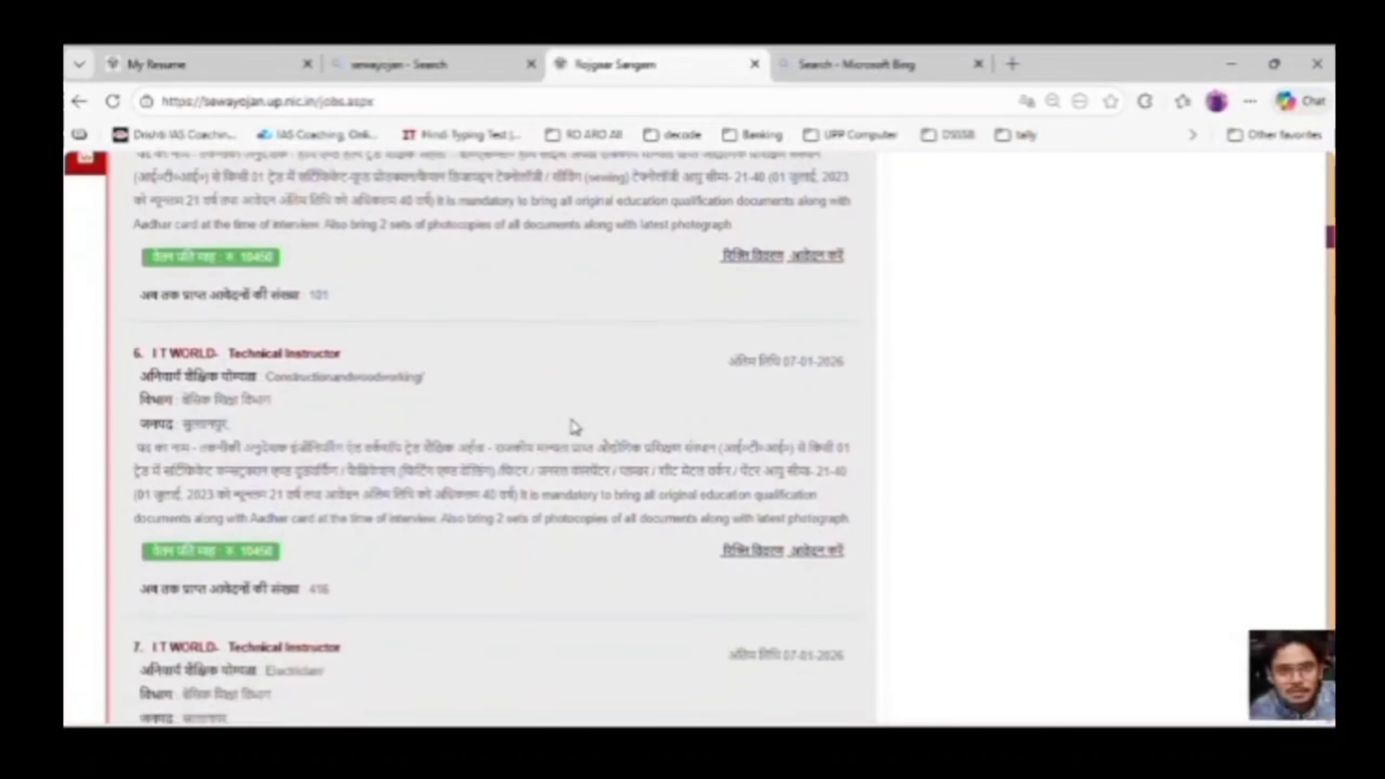
scroll(575, 428, "down", 8)
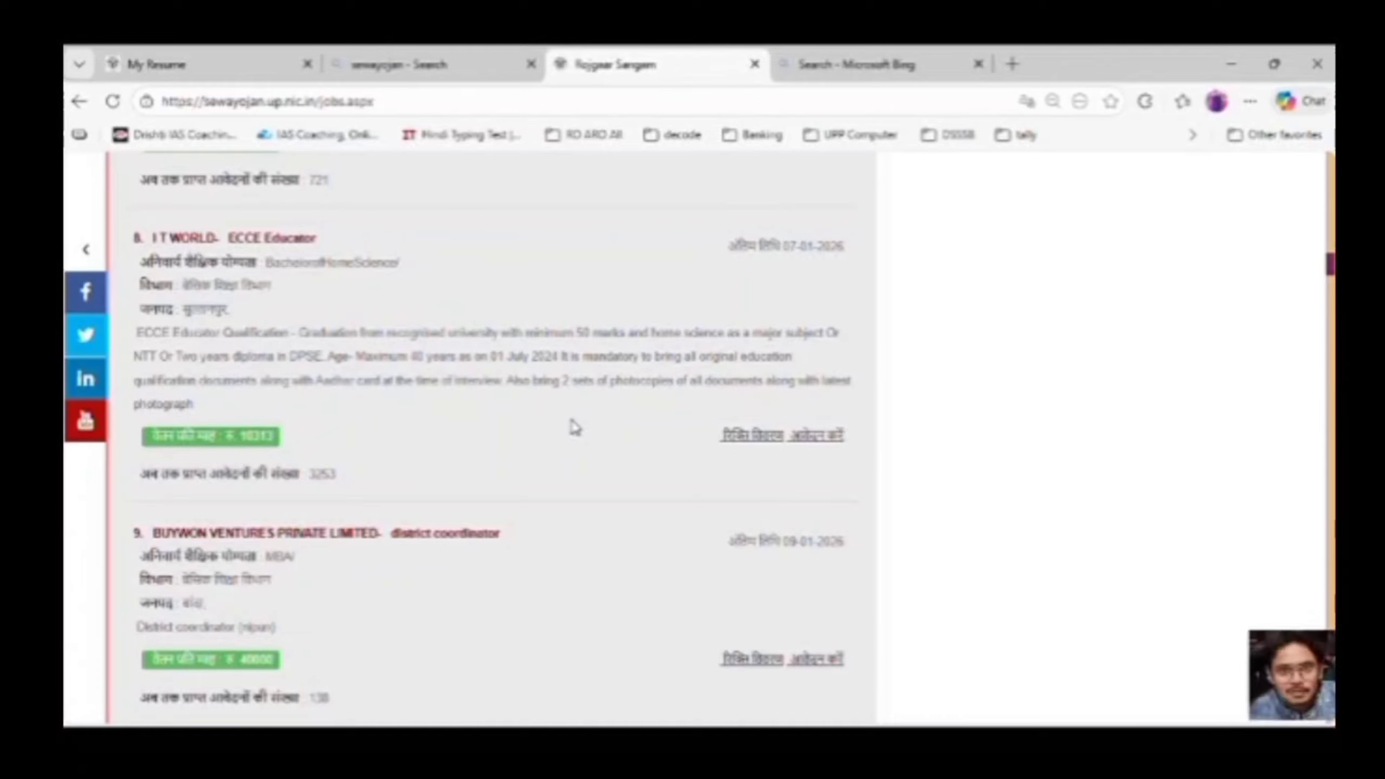
Review the qualification and salary details of the BUYWON VENTURES PRIVATE LIMITED district coordinator listings.
scroll(574, 428, "down", 4)
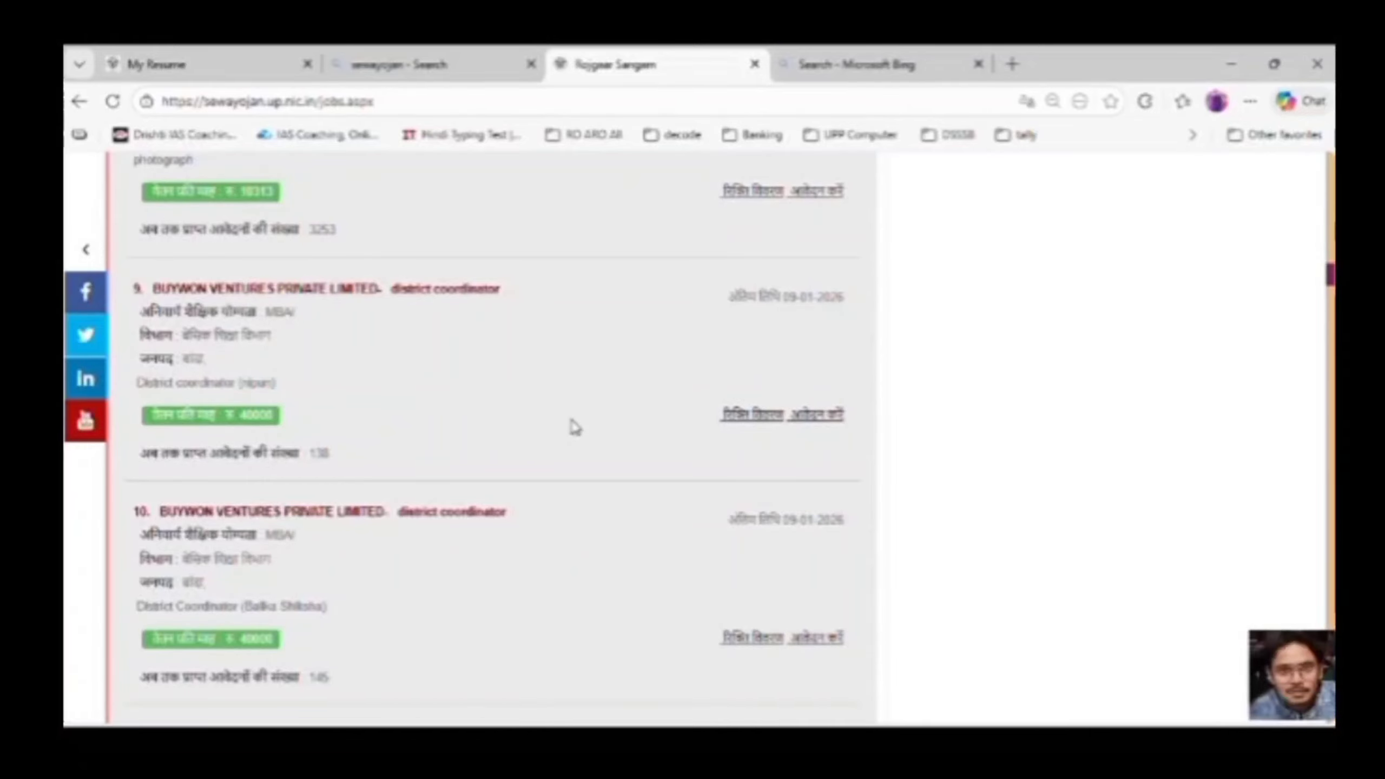
scroll(574, 428, "down", 1)
scroll(574, 427, "down", 3)
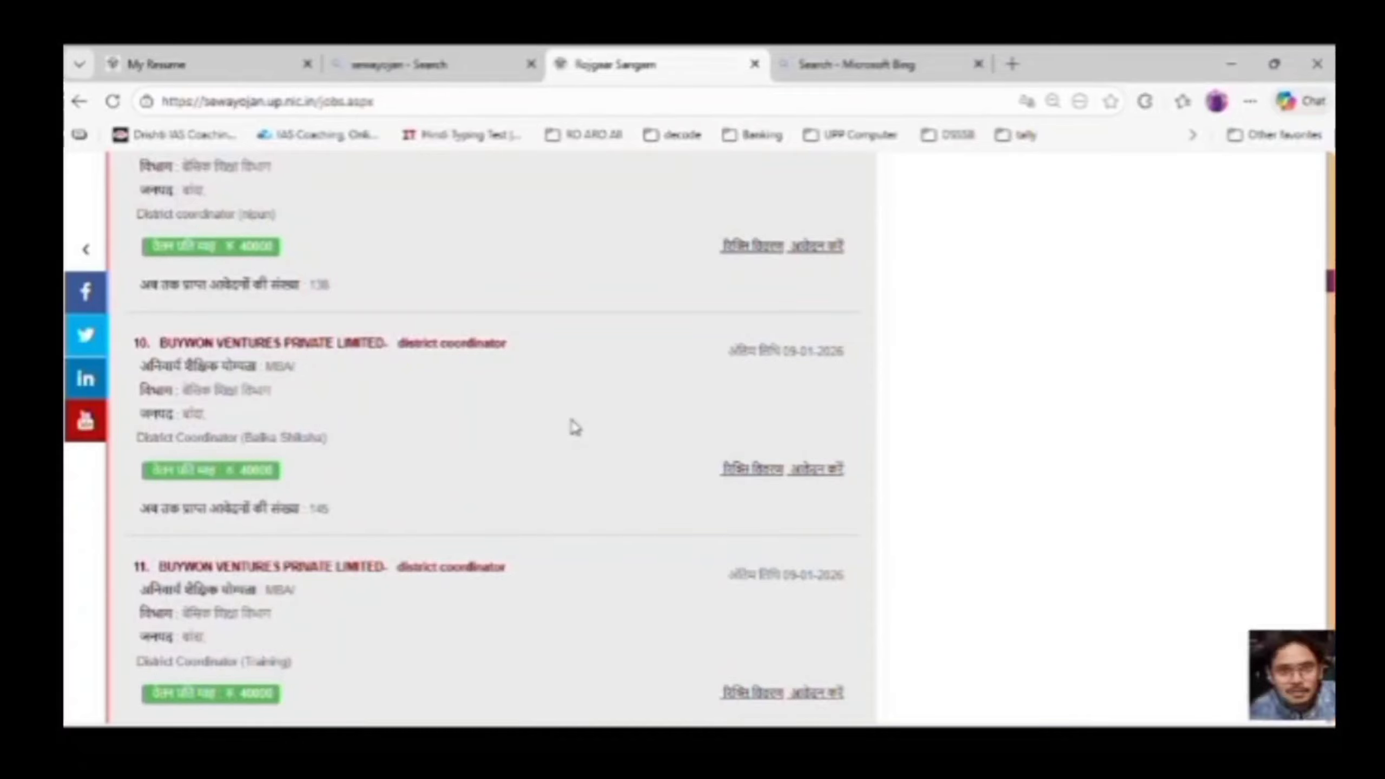
scroll(575, 427, "down", 5)
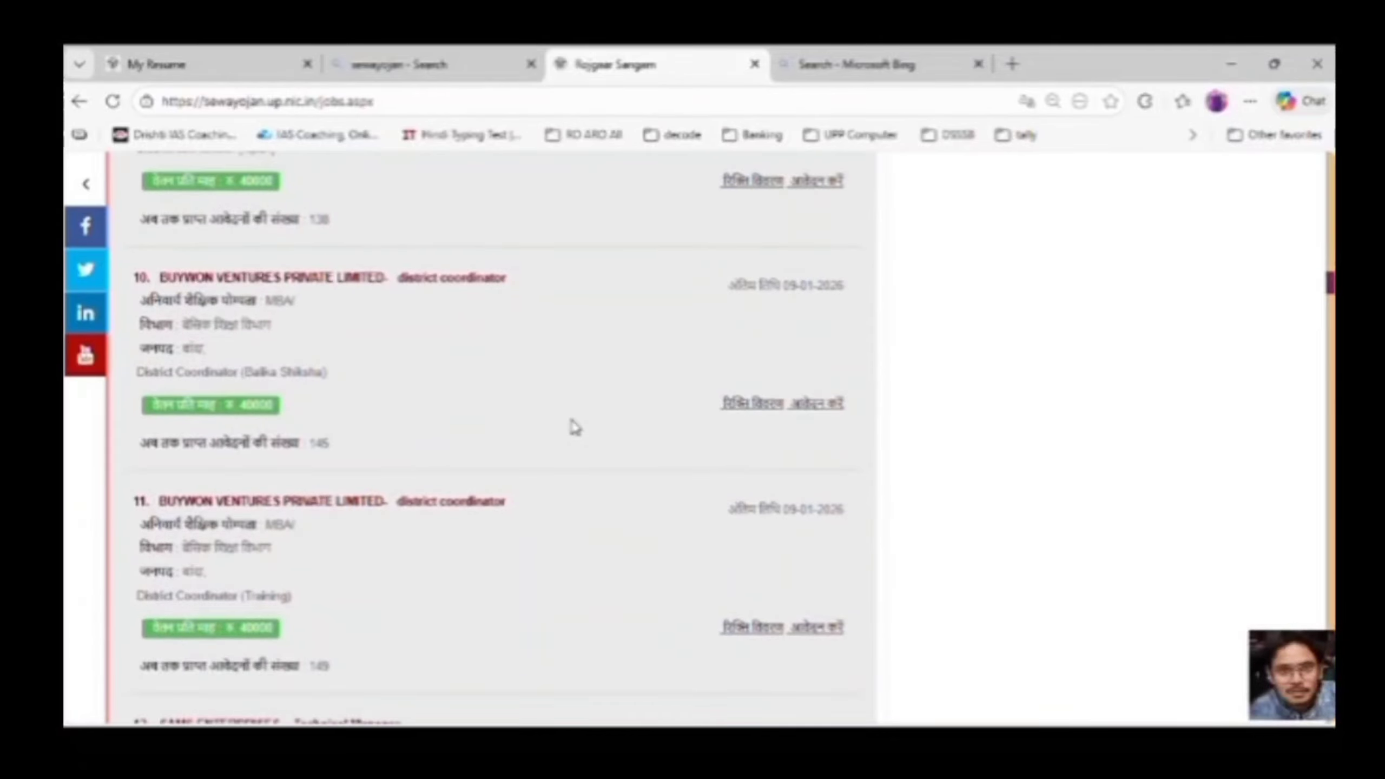
scroll(575, 427, "down", 2)
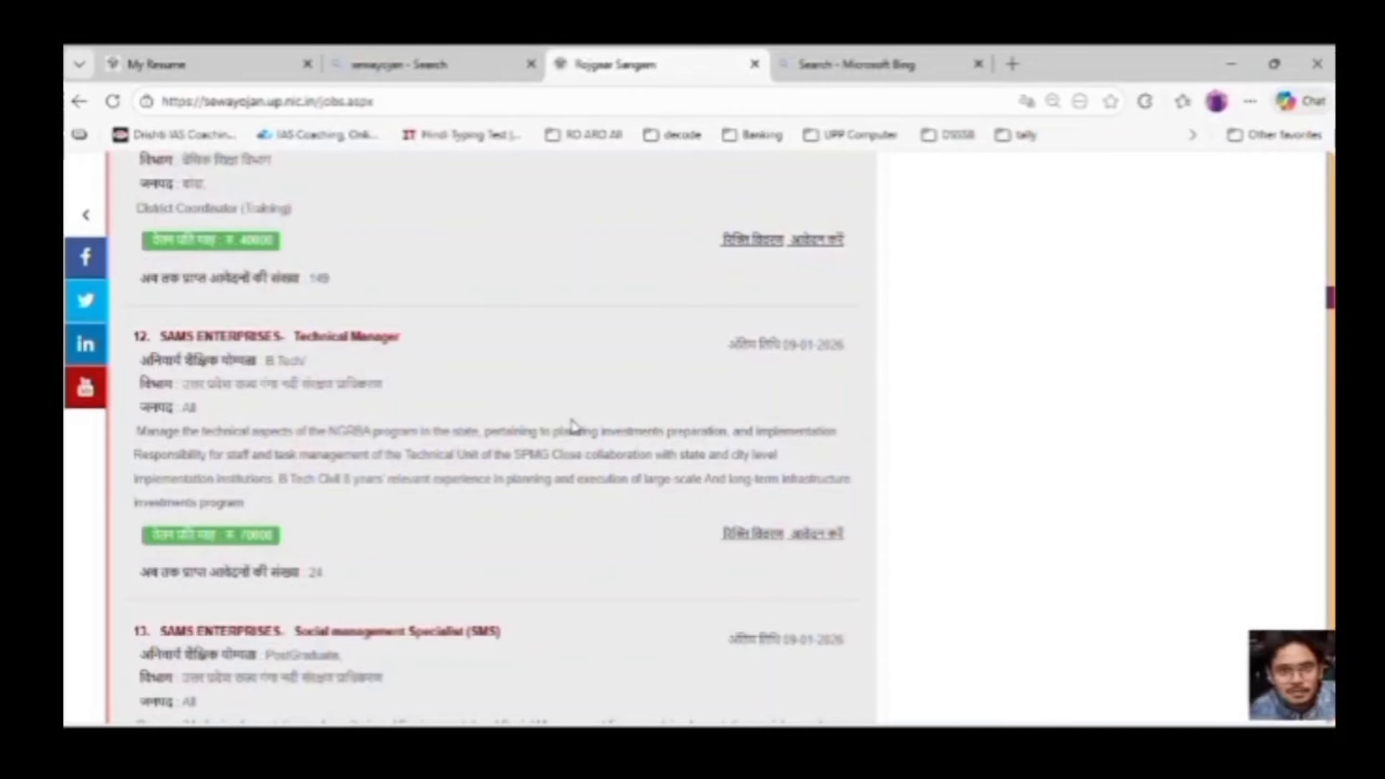
Compare the SAMS ENTERPRISES Technical Manager listing's qualification and experience requirements with the neighbouring listings.
scroll(575, 428, "up", 2)
scroll(575, 427, "down", 2)
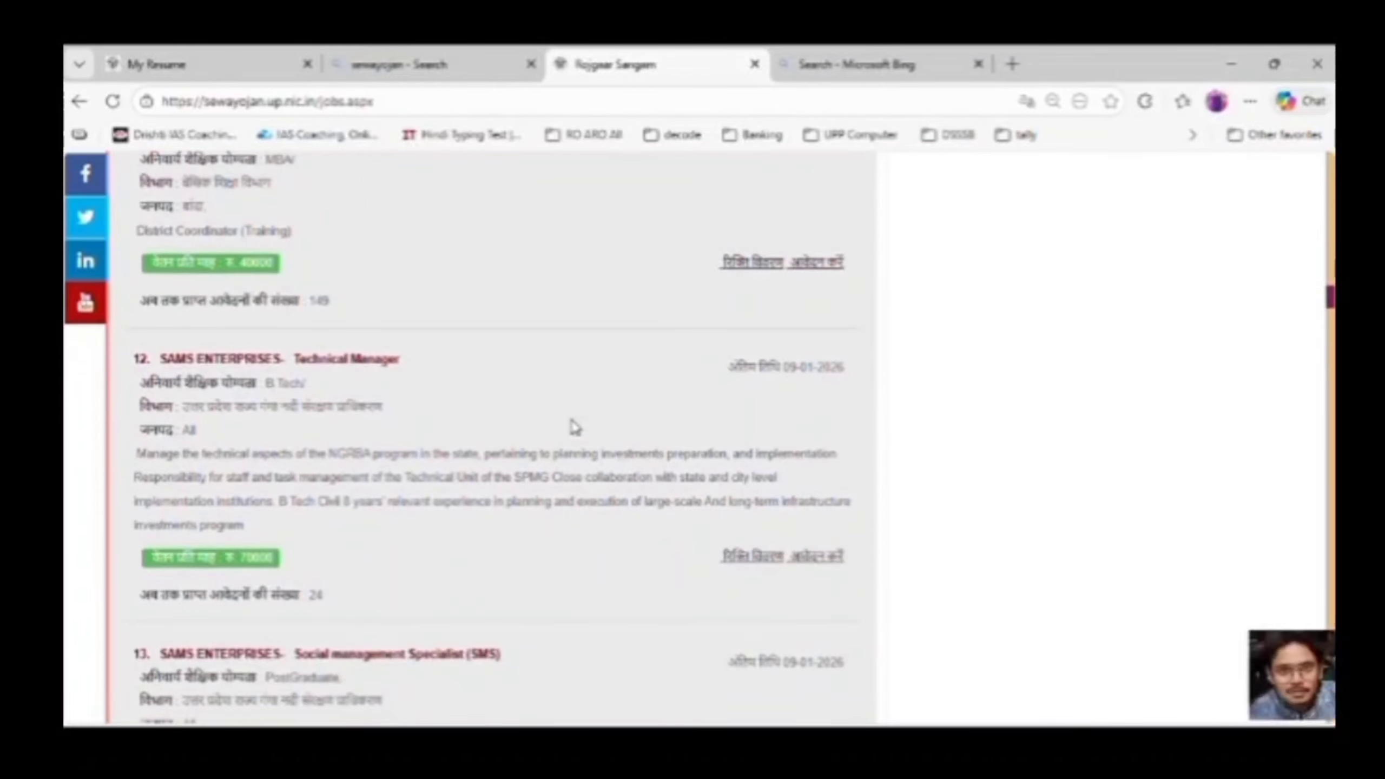
scroll(575, 427, "down", 2)
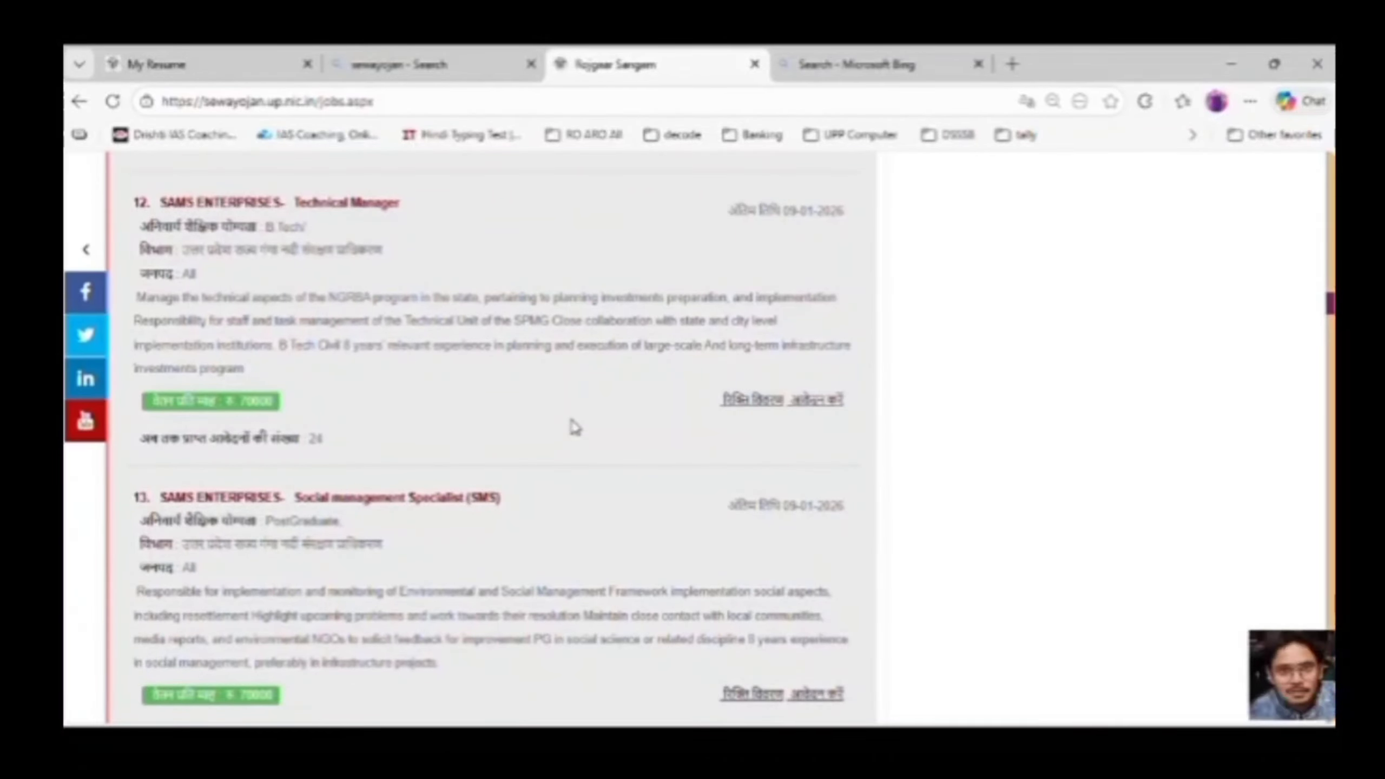
scroll(575, 427, "up", 2)
scroll(574, 428, "up", 2)
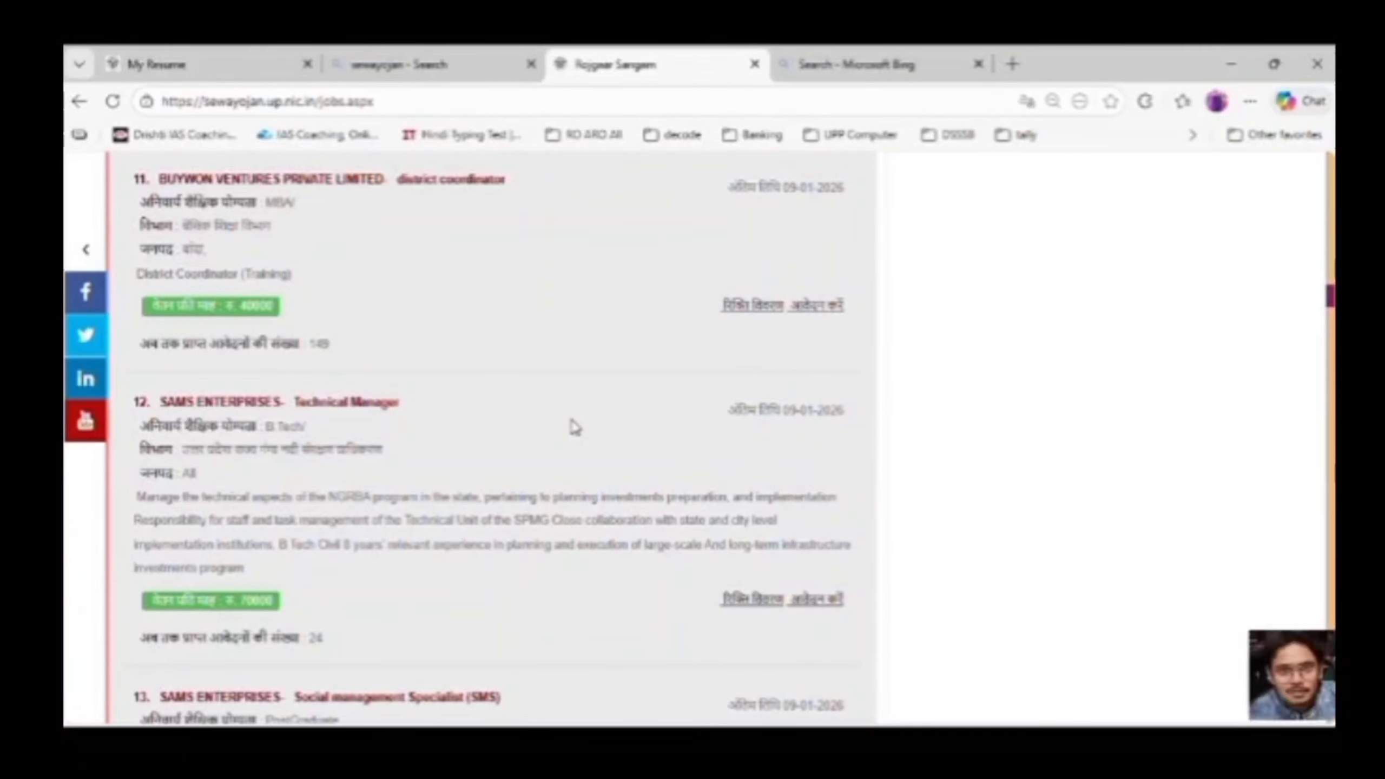
scroll(575, 427, "up", 1)
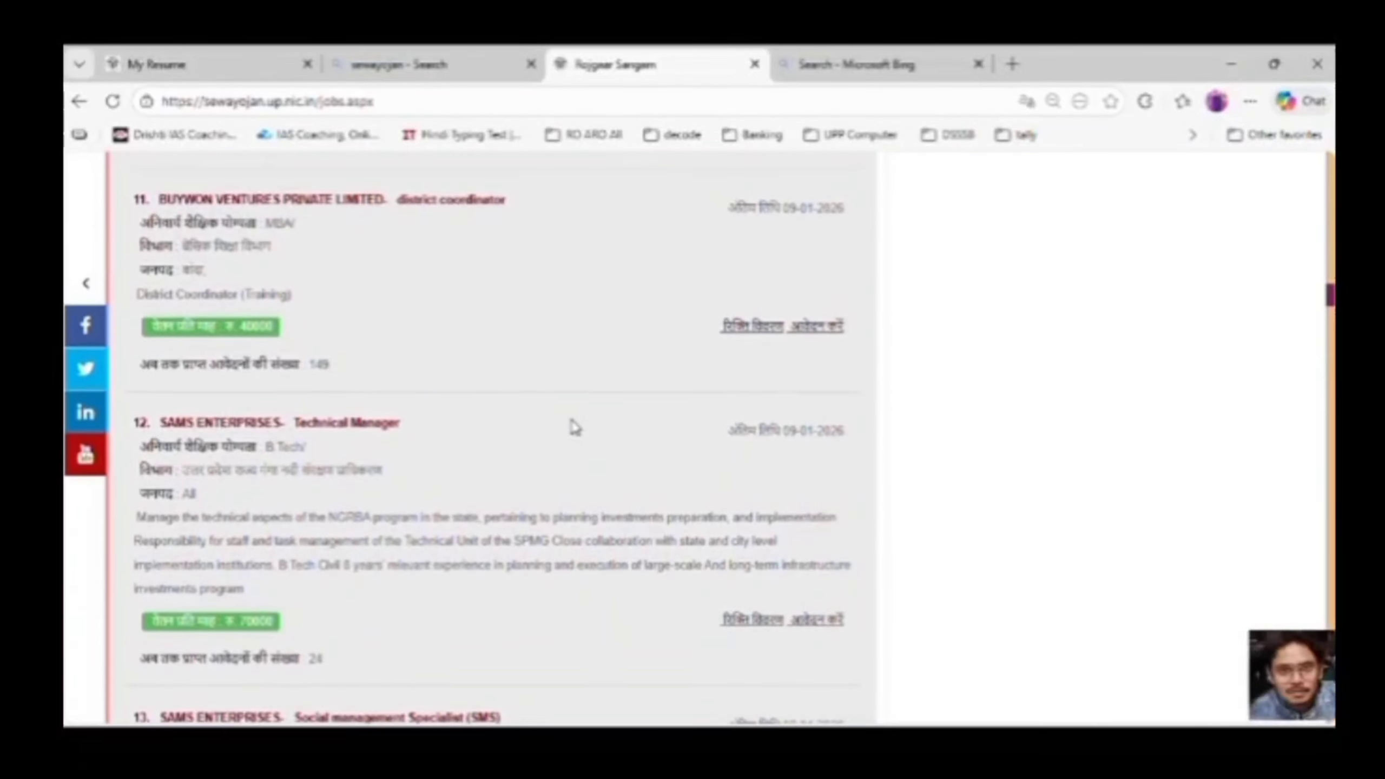
scroll(575, 428, "up", 1)
Open the SAMS ENTERPRISES Technical Manager vacancy details and examine the qualification, salary, age, experience and work location requirements.
scroll(575, 427, "down", 3)
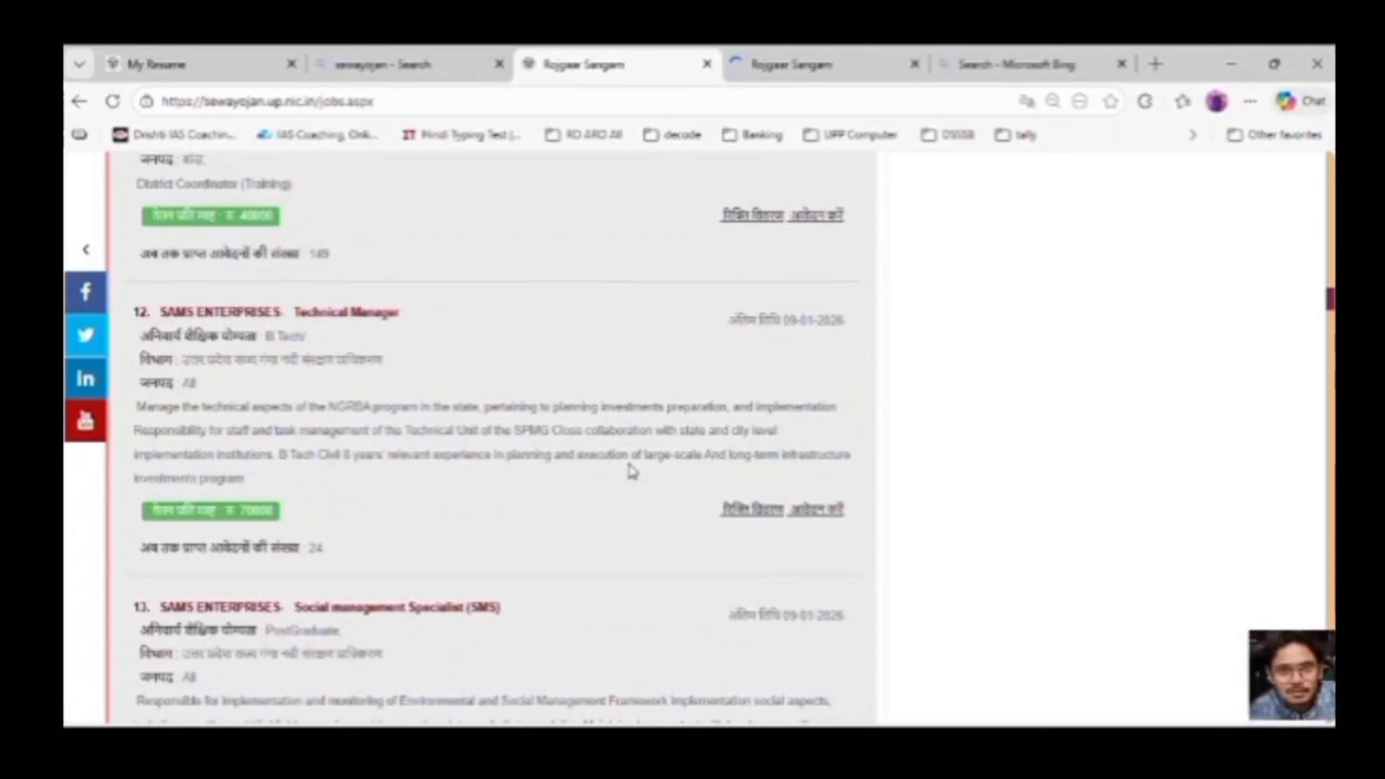
left_click(733, 100)
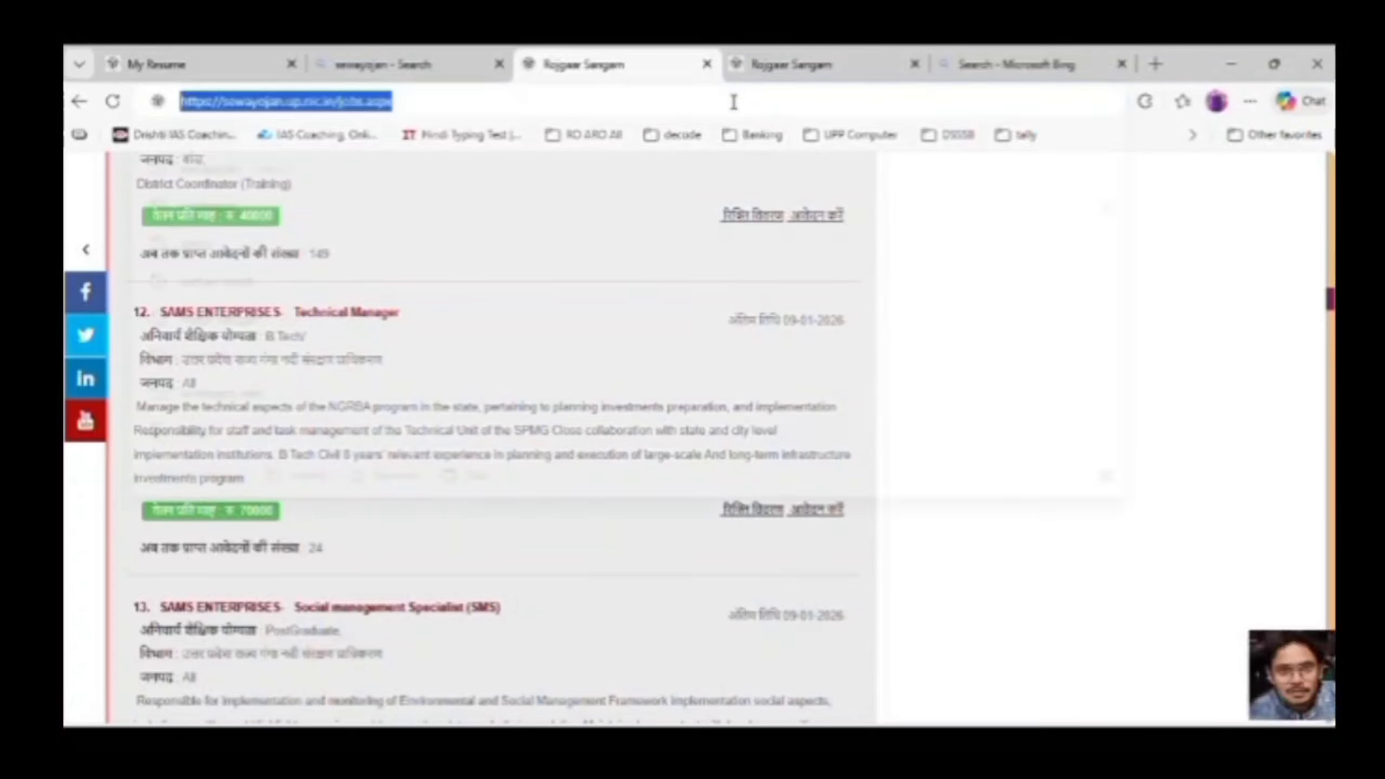
left_click(764, 55)
scroll(609, 560, "down", 3)
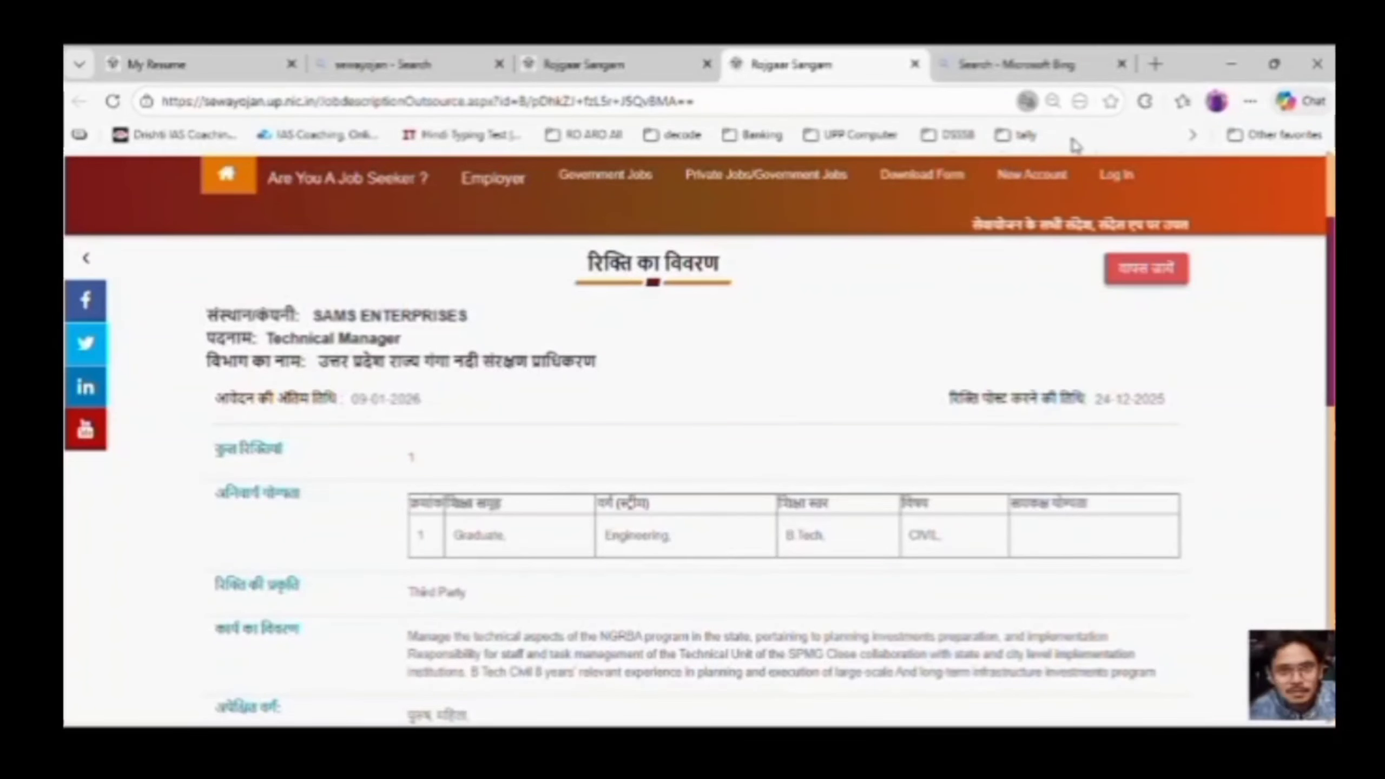
scroll(834, 421, "down", 2)
scroll(834, 421, "down", 3)
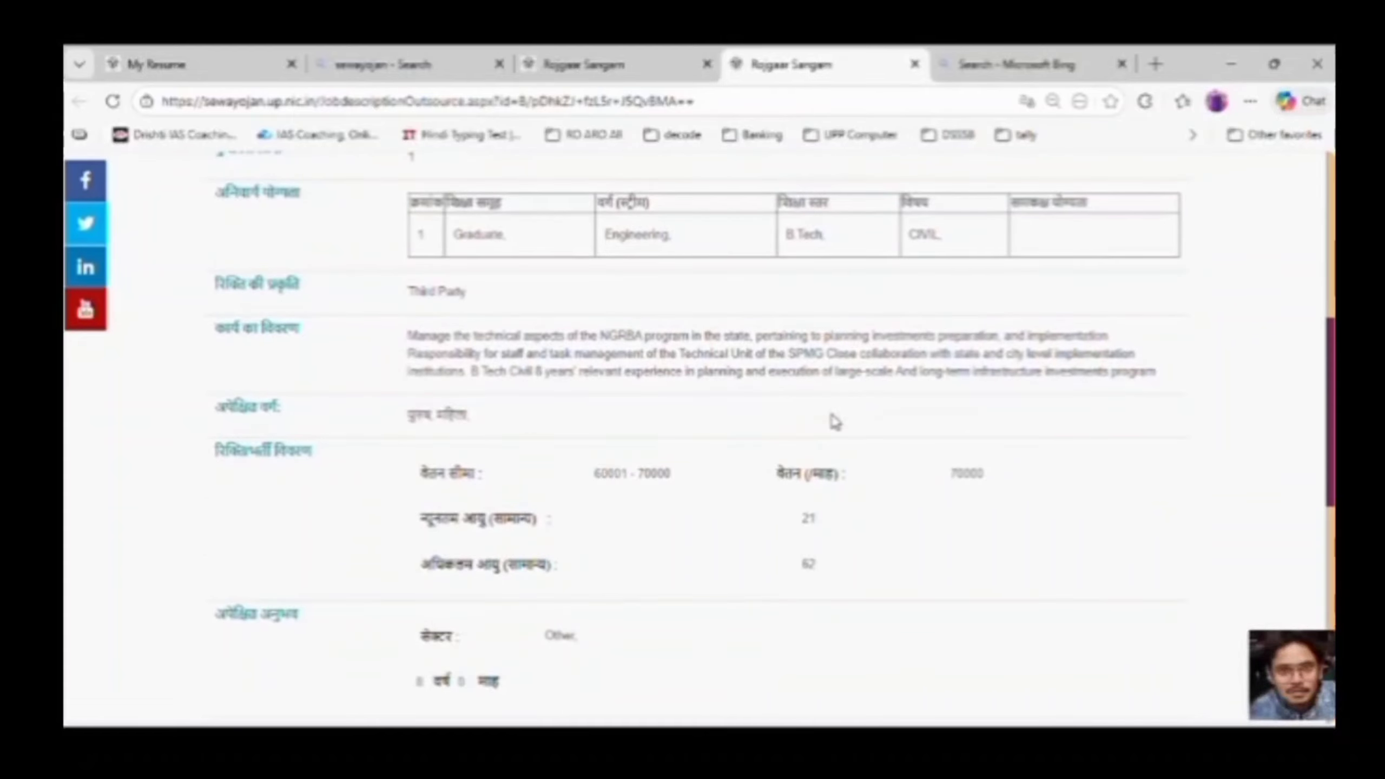
scroll(745, 495, "down", 2)
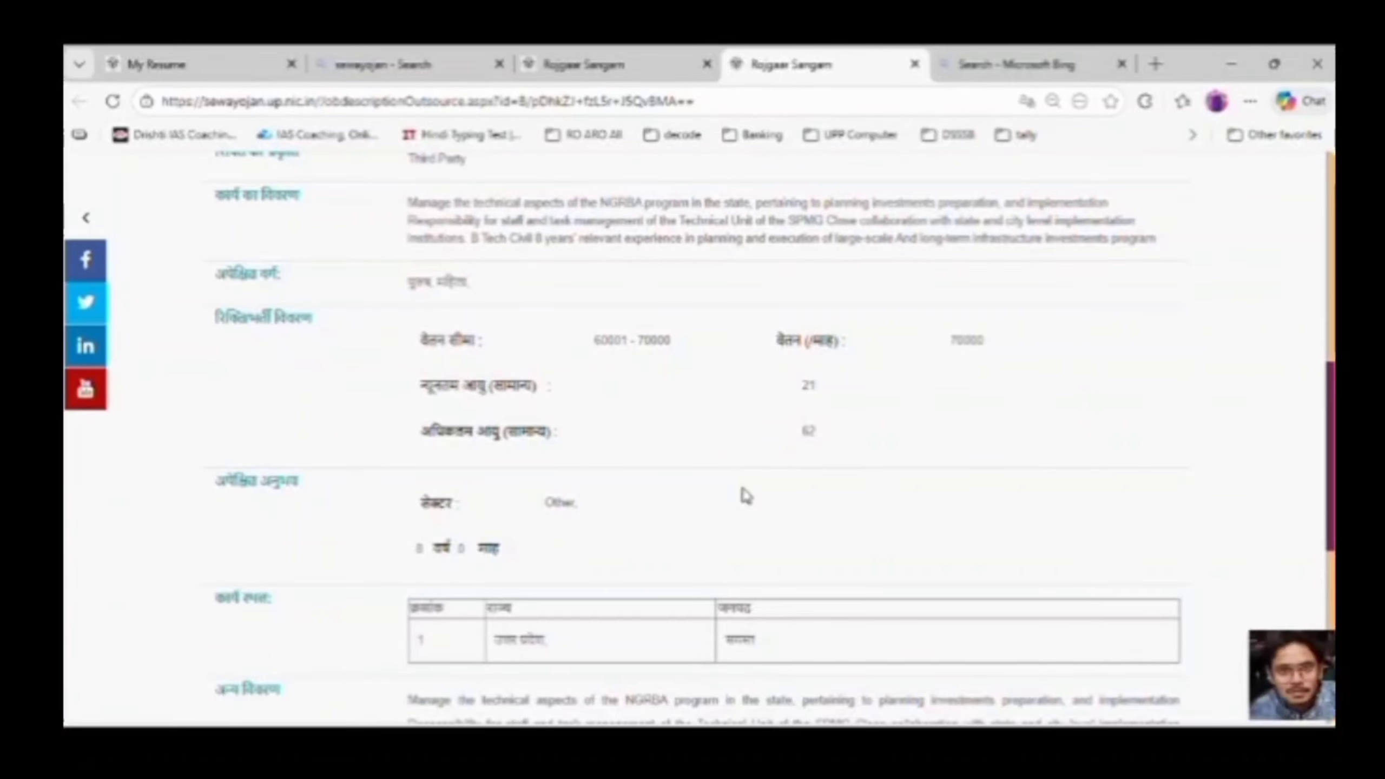
scroll(746, 495, "up", 4)
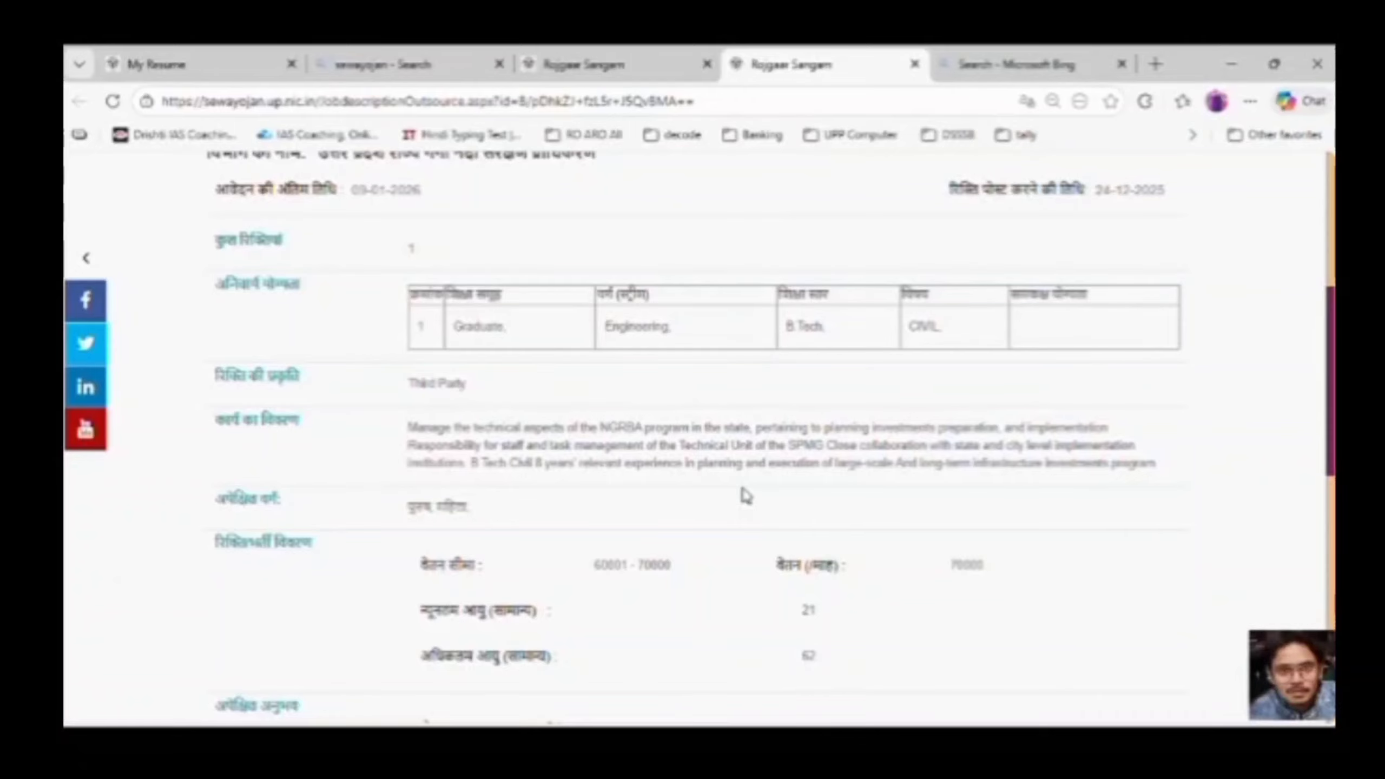
scroll(745, 495, "down", 8)
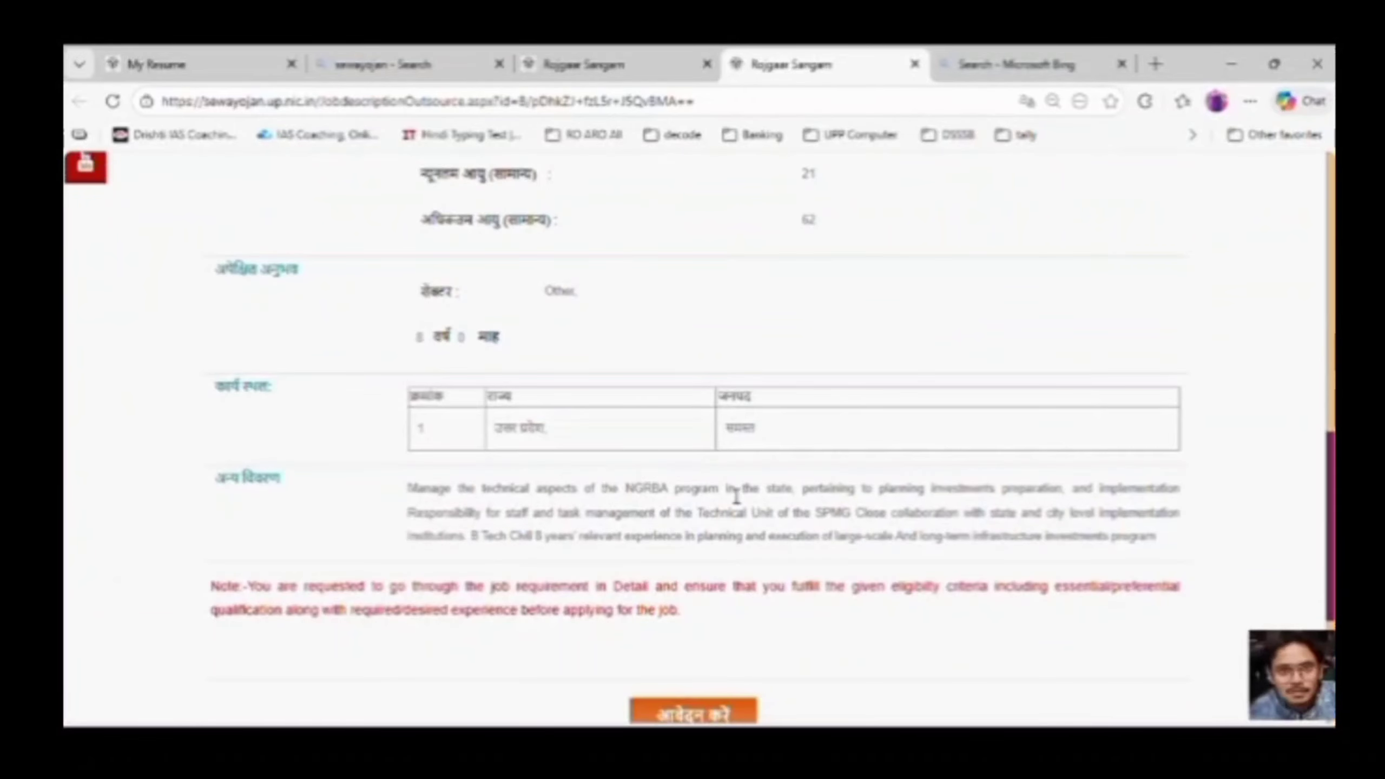
Close the vacancy details and review the SAMS ENTERPRISES Social management Specialist and Senior Civil Engineer listings.
left_click(914, 64)
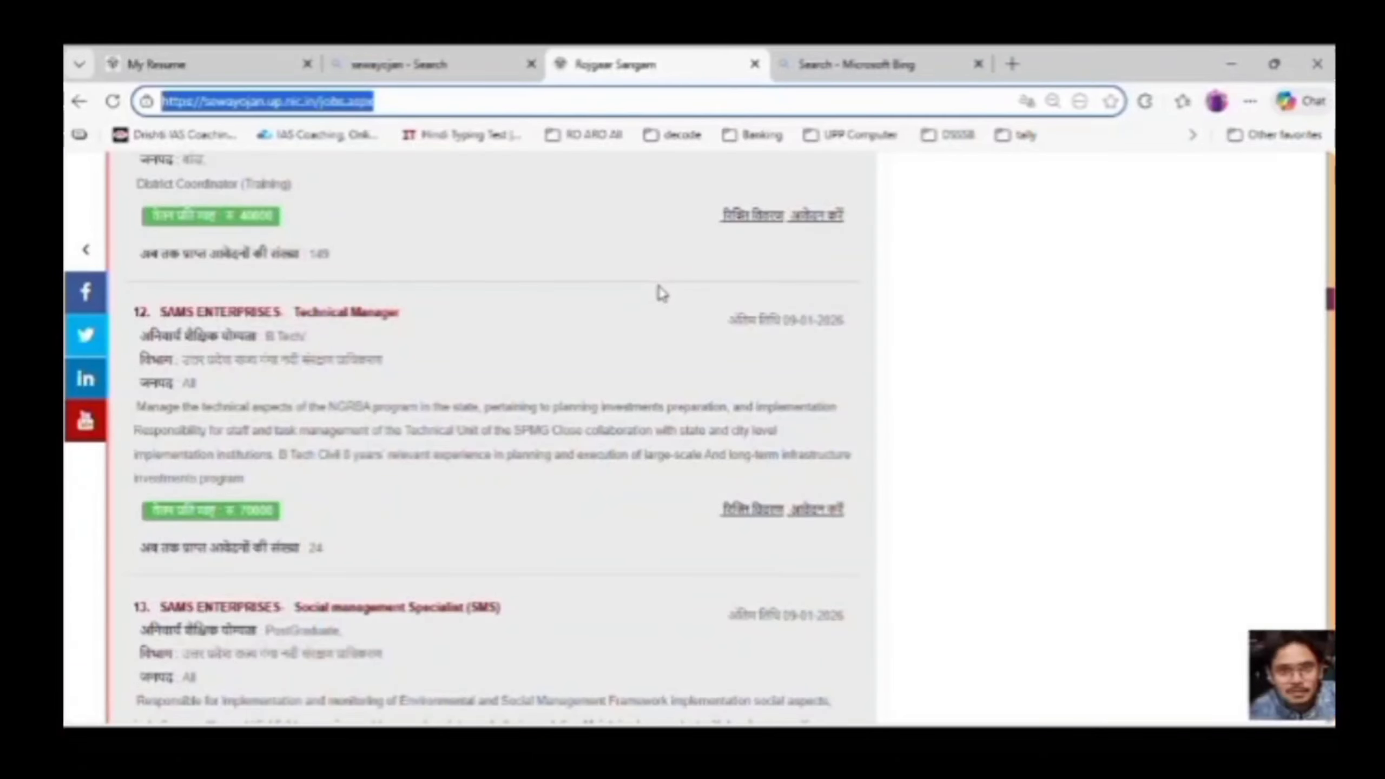
scroll(620, 345, "down", 5)
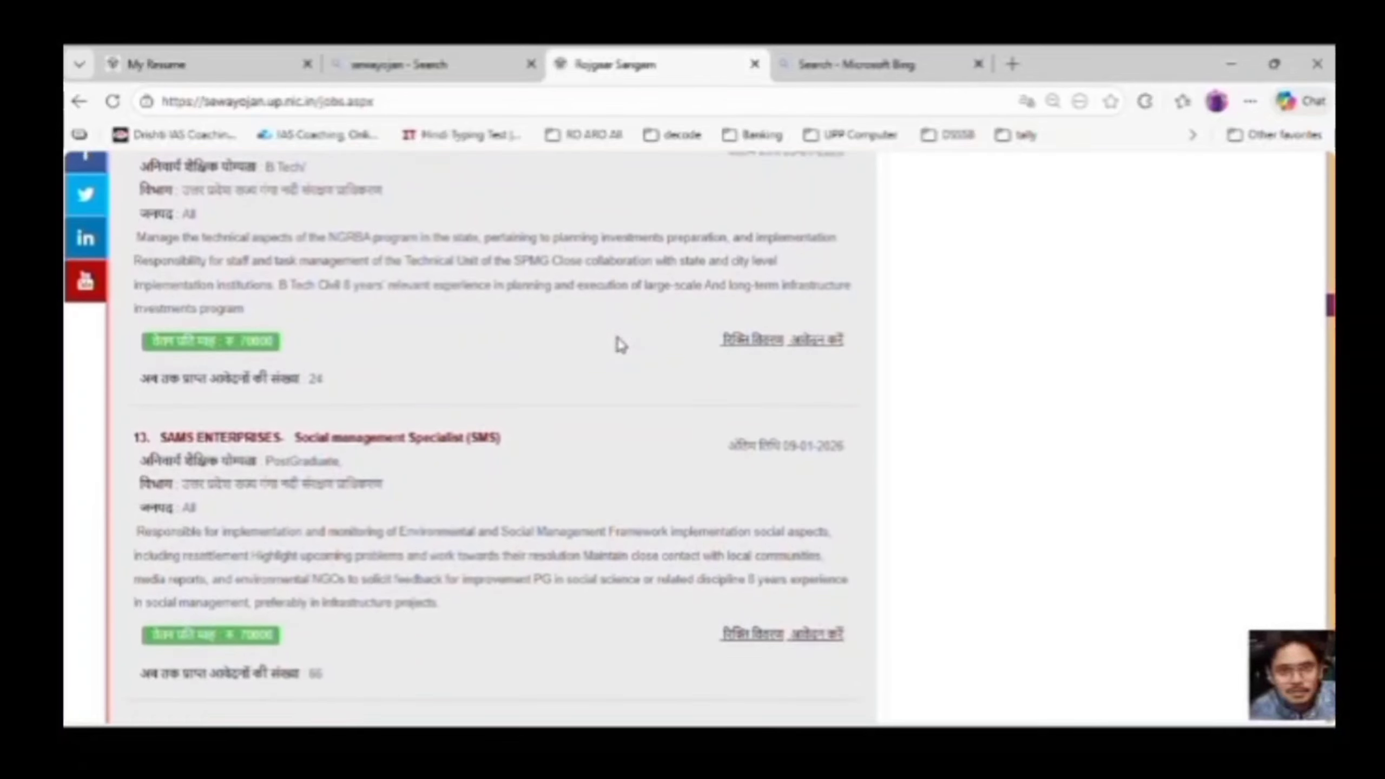
scroll(620, 344, "down", 3)
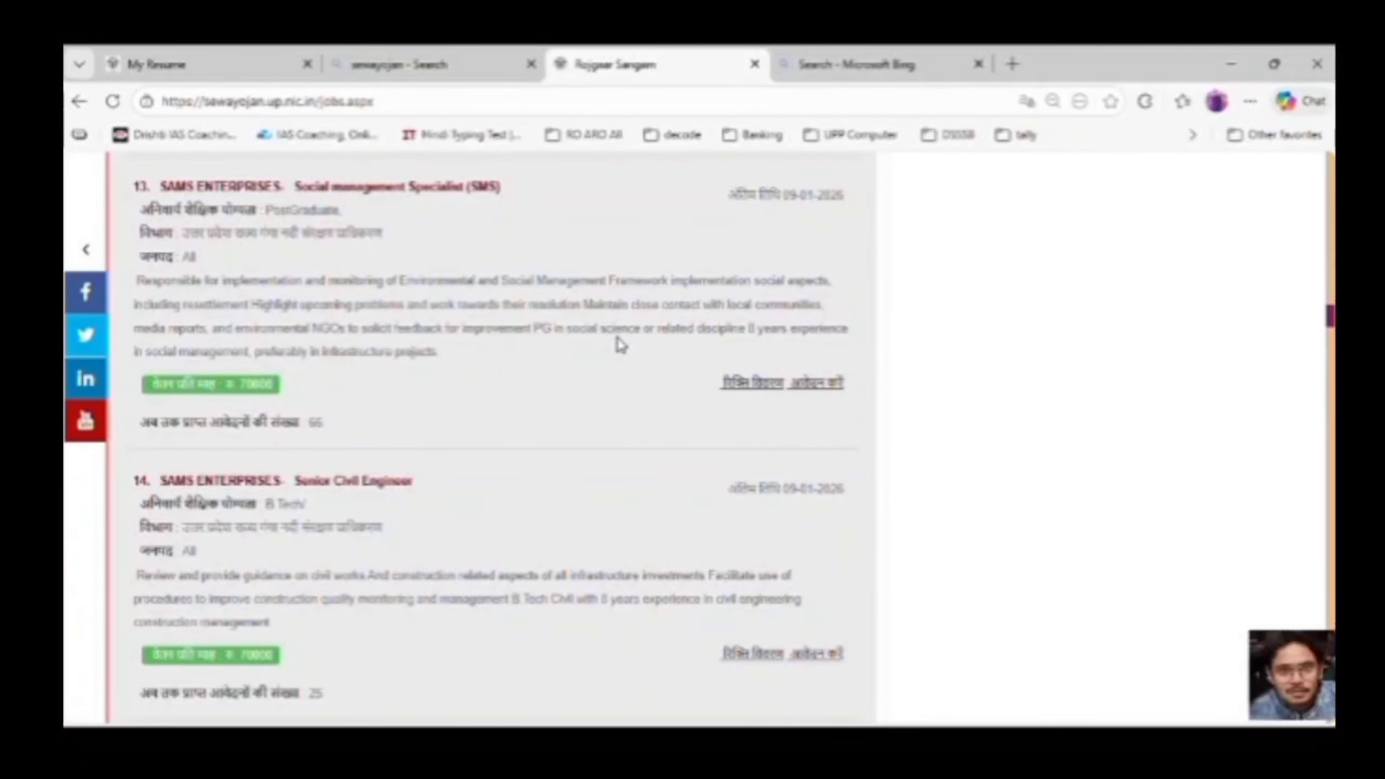
scroll(621, 345, "down", 1)
scroll(620, 345, "up", 1)
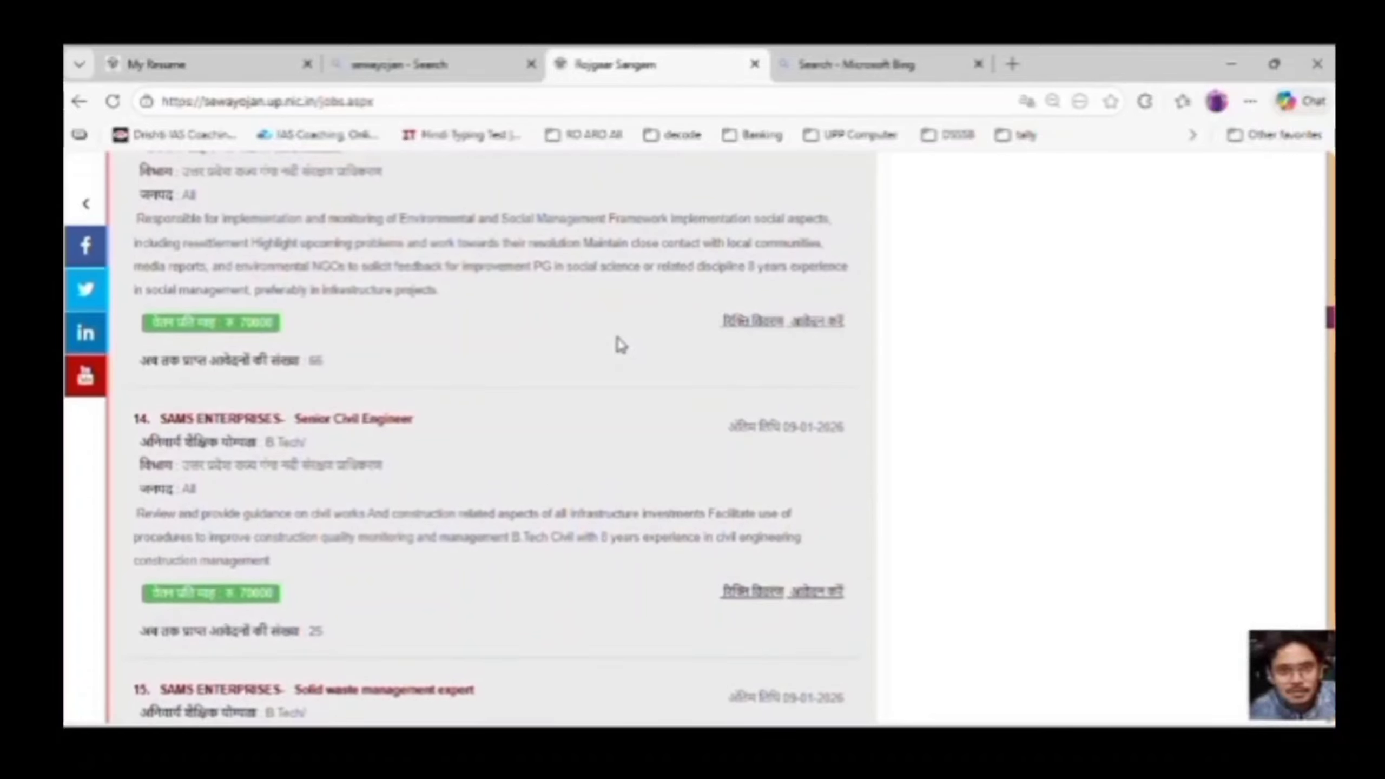
Review the qualification, experience and salary details of the SAMS ENTERPRISES listings from Solid waste management expert to Facility Coordinator.
scroll(621, 345, "down", 2)
scroll(620, 344, "down", 1)
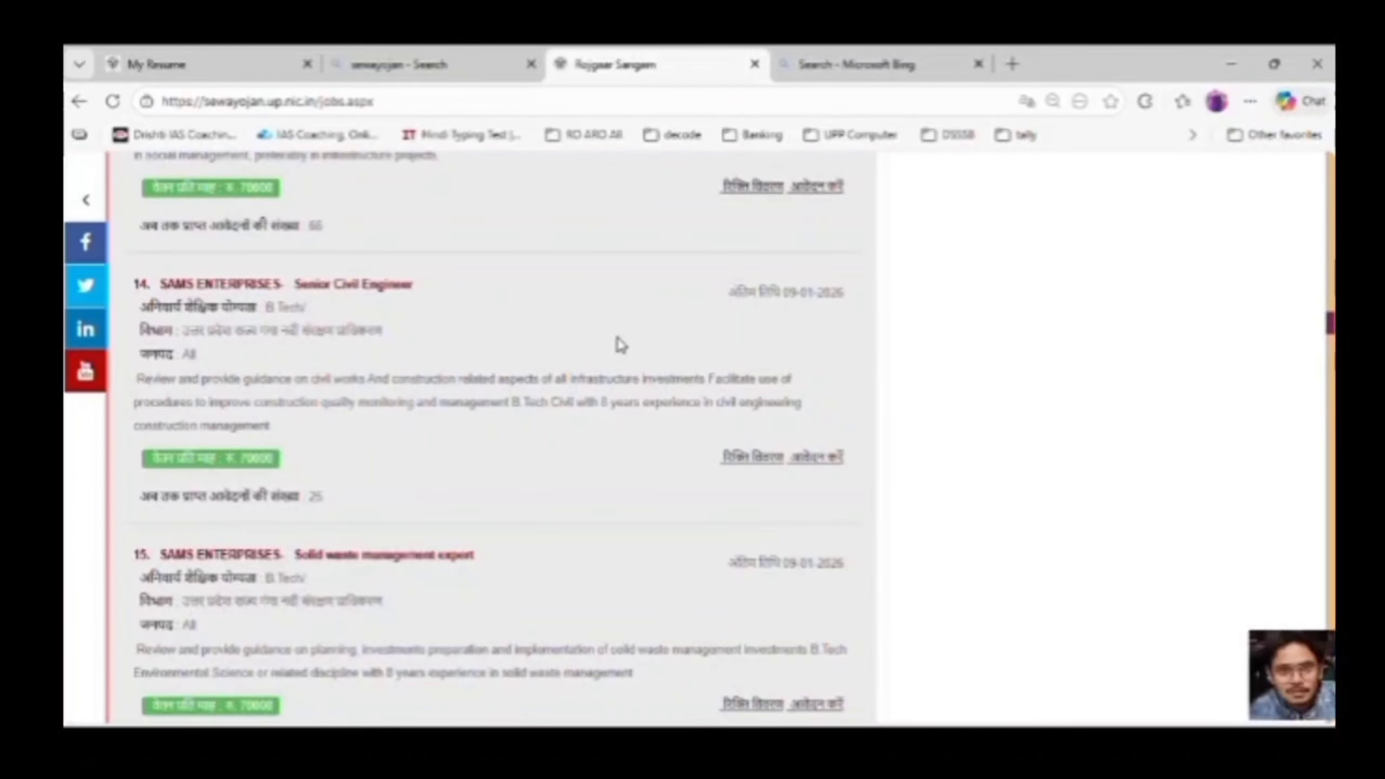
scroll(621, 344, "down", 4)
scroll(620, 345, "down", 7)
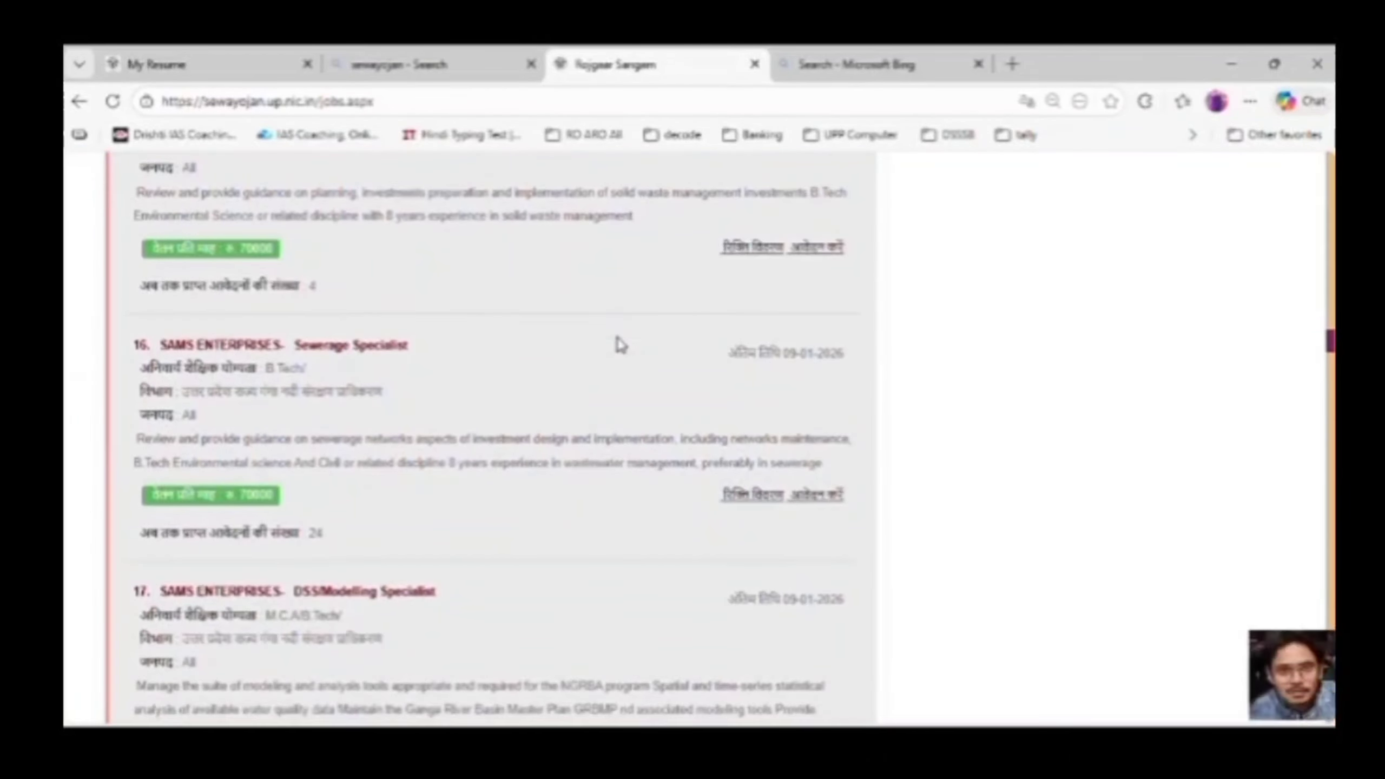
scroll(618, 339, "down", 10)
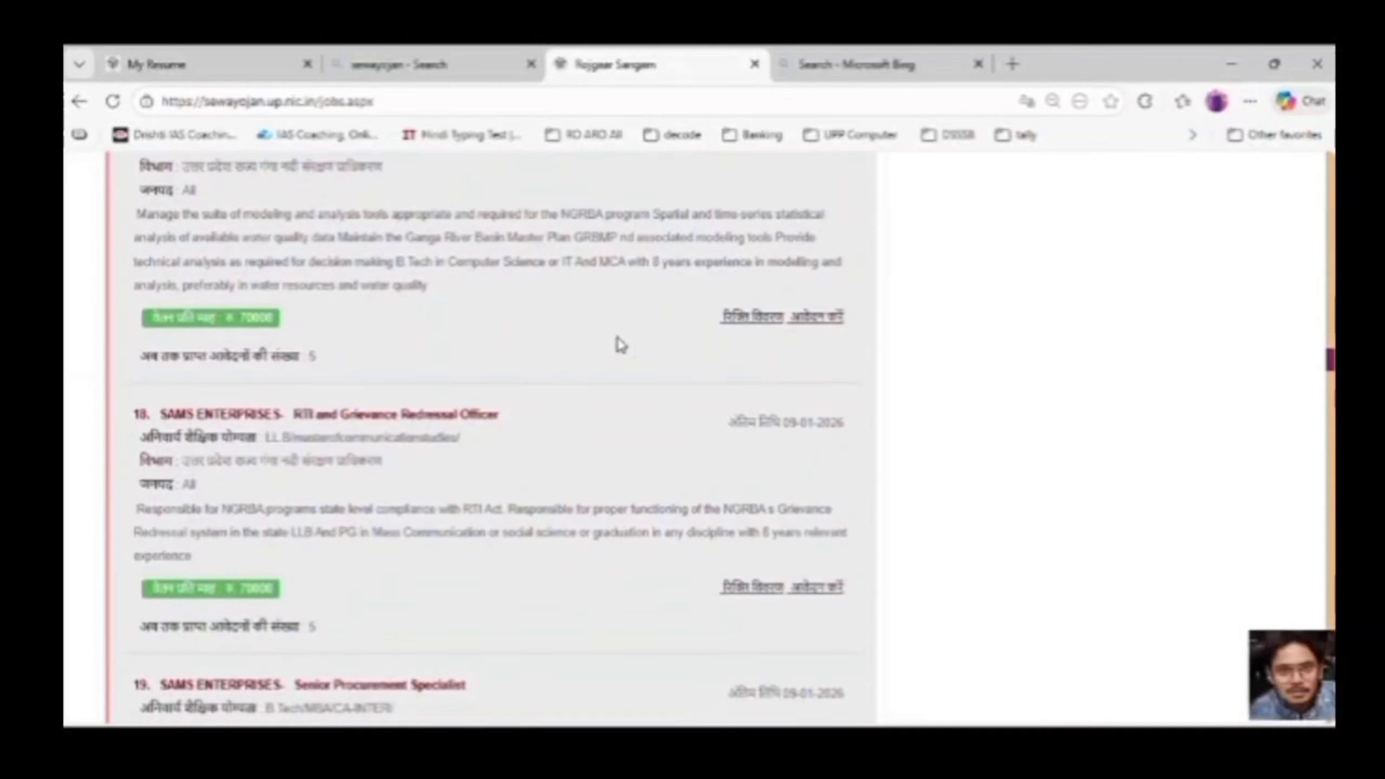
scroll(621, 344, "down", 6)
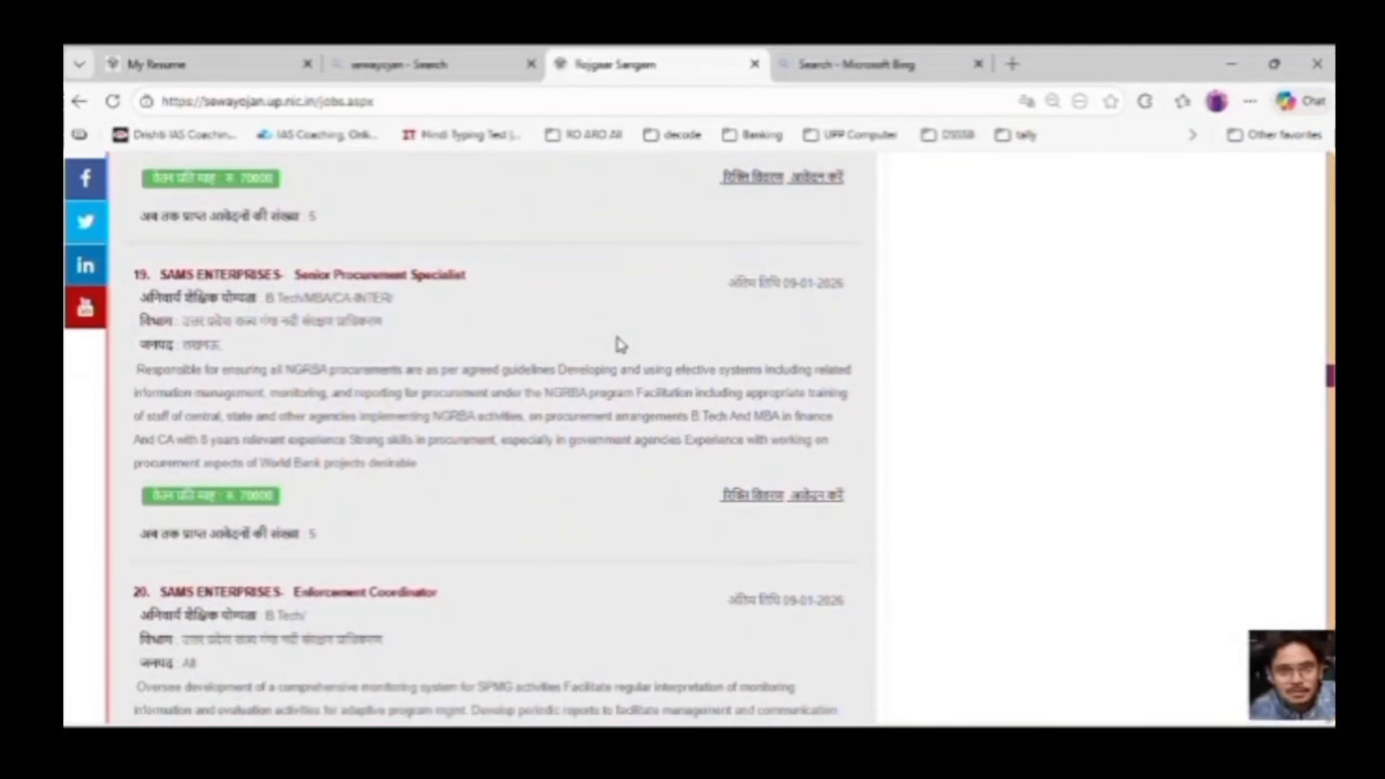
scroll(620, 344, "down", 6)
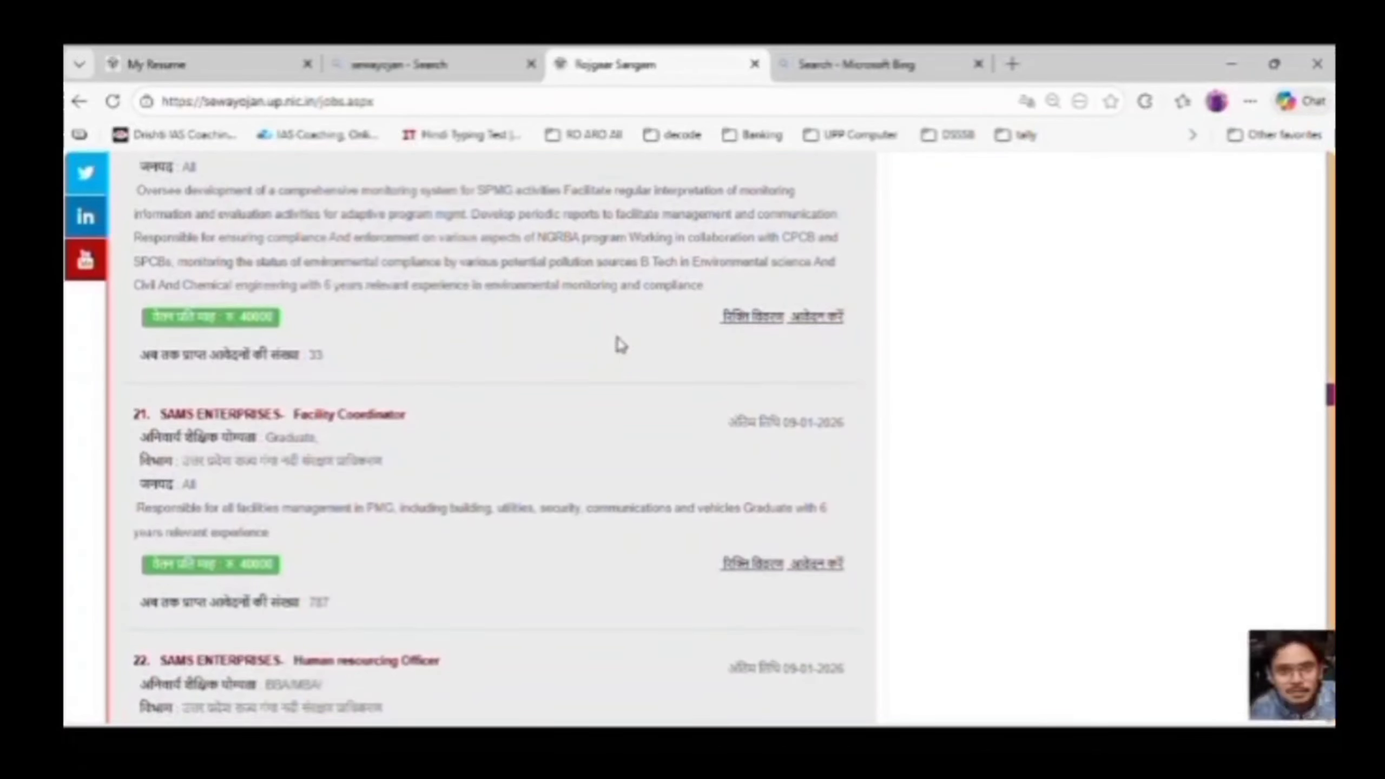
scroll(620, 345, "up", 3)
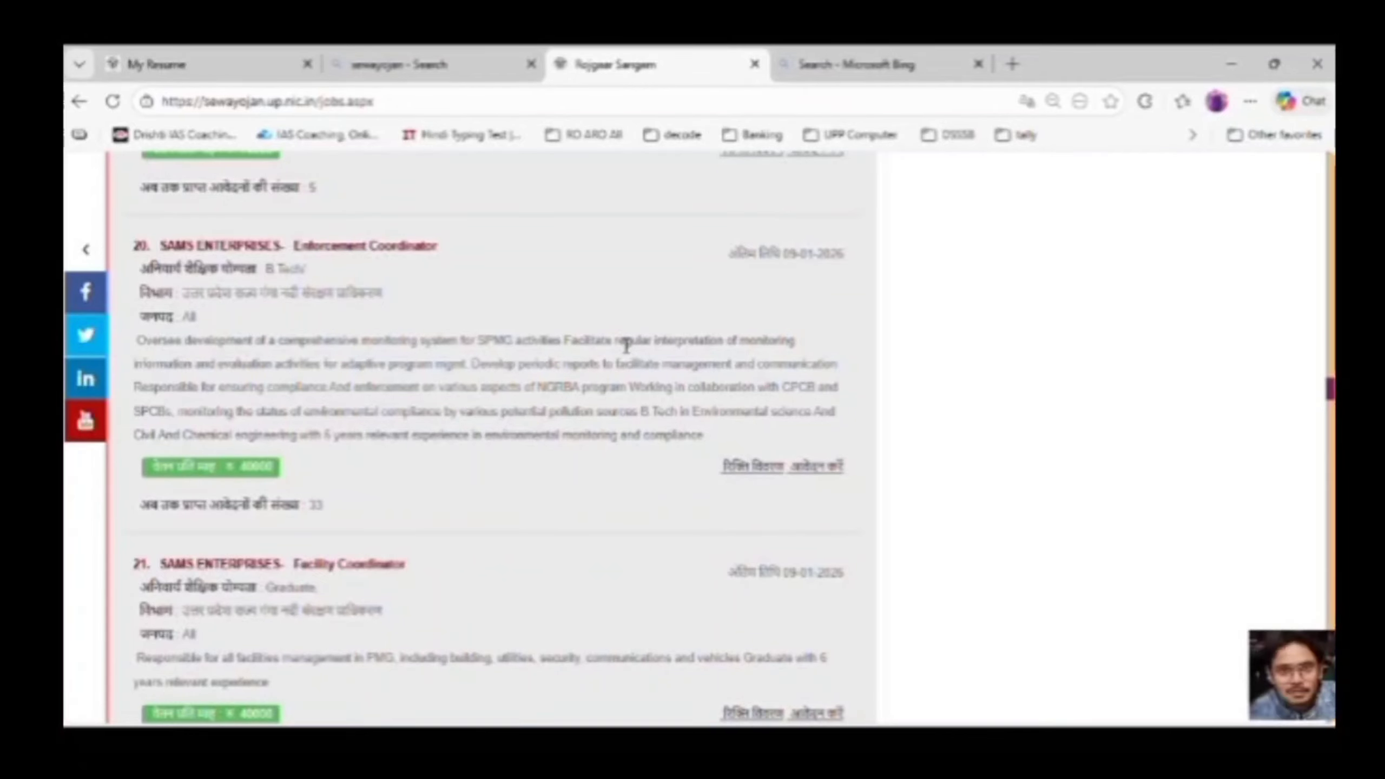
Examine the requirements of the SAMS ENTERPRISES IT Officer, Assistant system analyst/cashier, Implementation support advisor and Team Assistant listings.
scroll(626, 344, "down", 18)
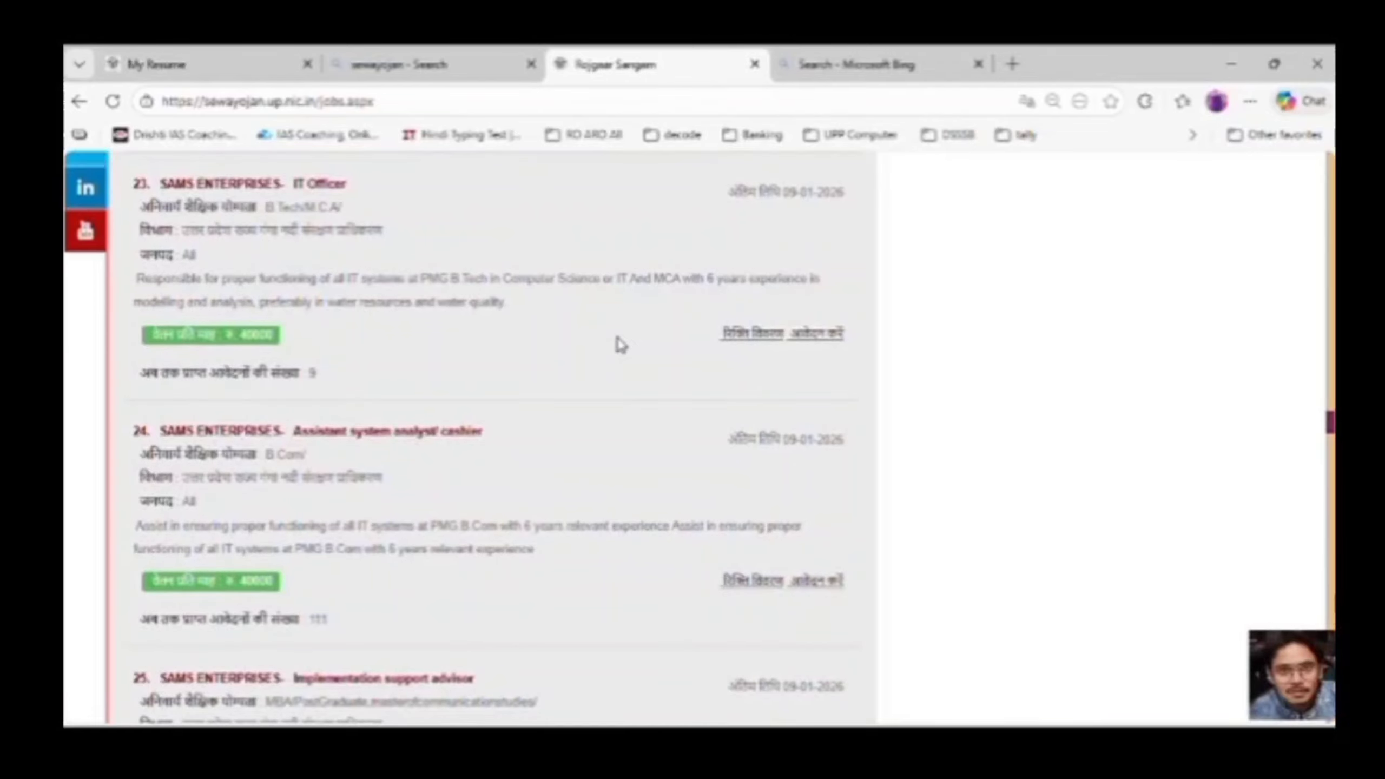
scroll(621, 345, "down", 2)
scroll(621, 345, "down", 4)
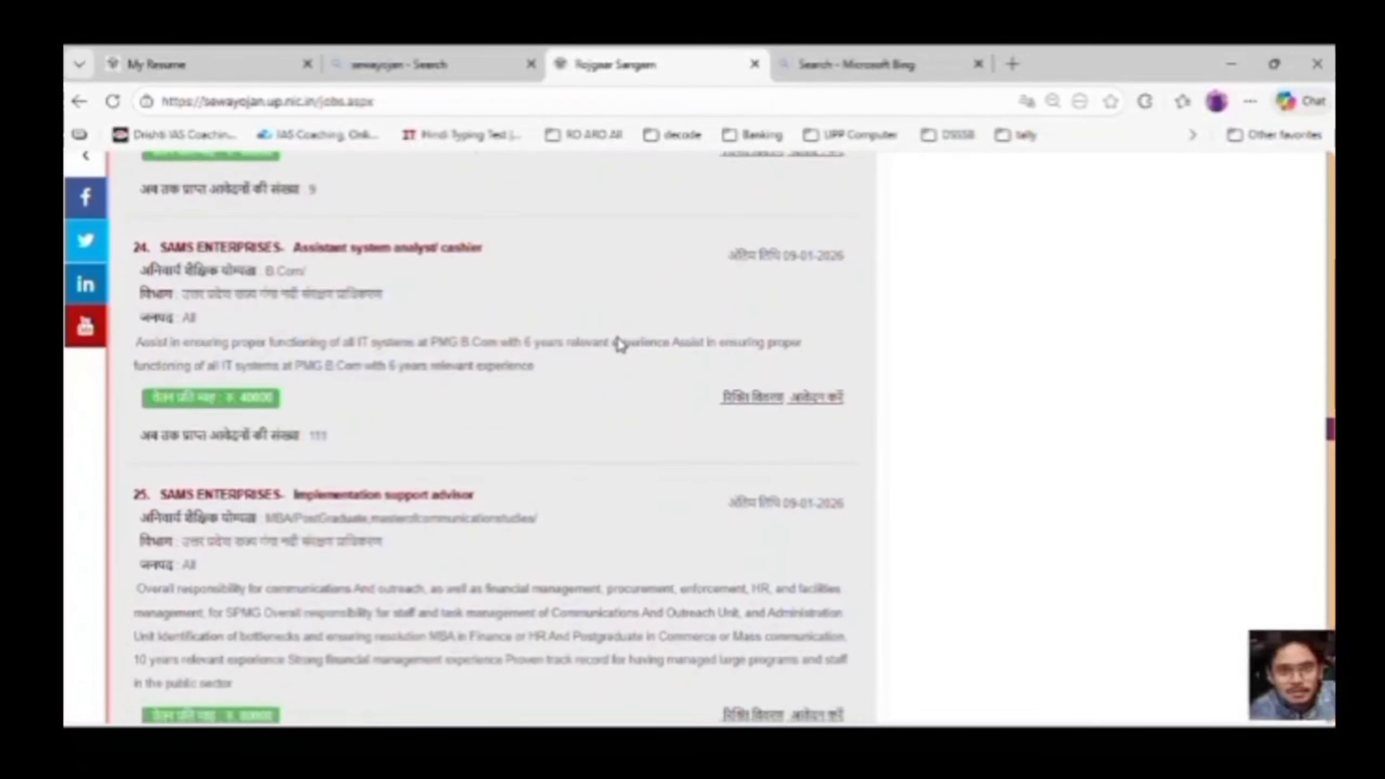
scroll(621, 345, "down", 2)
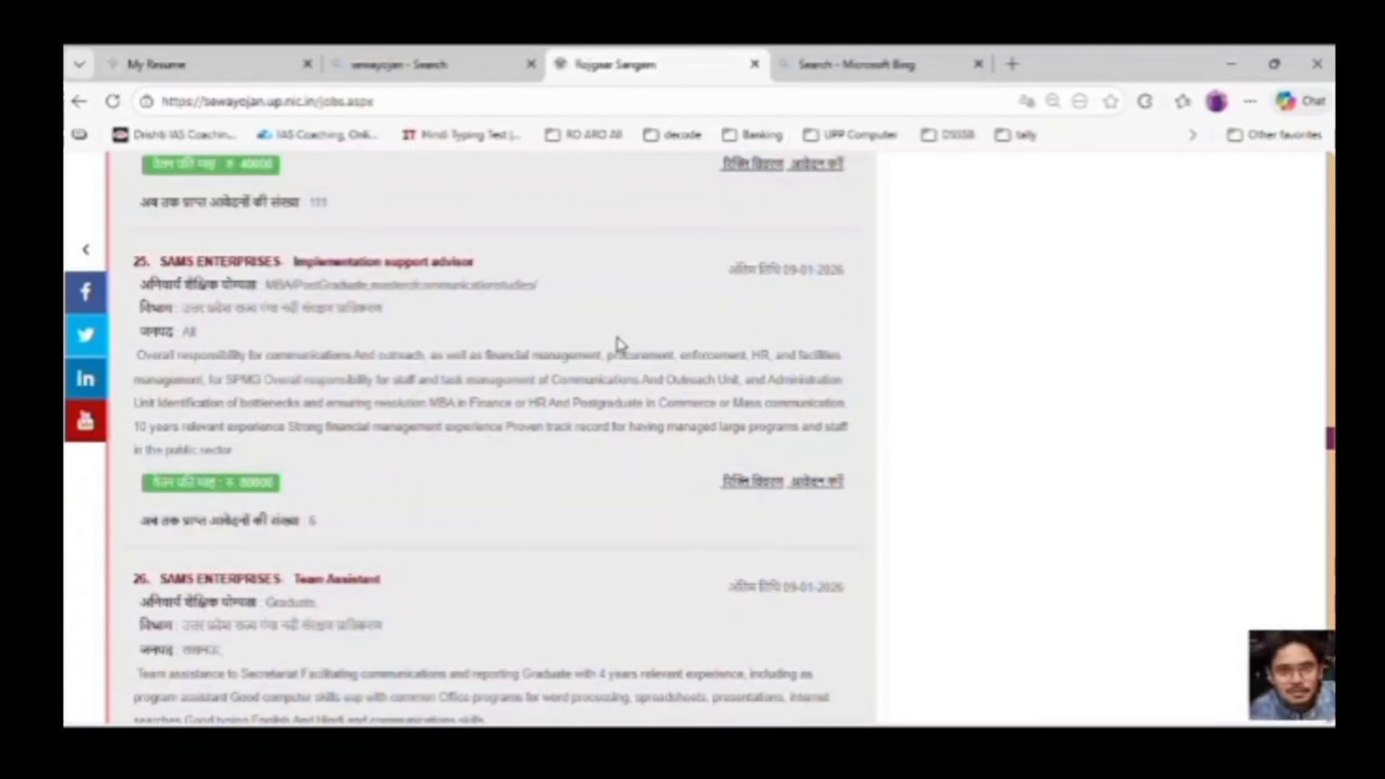
scroll(620, 344, "down", 6)
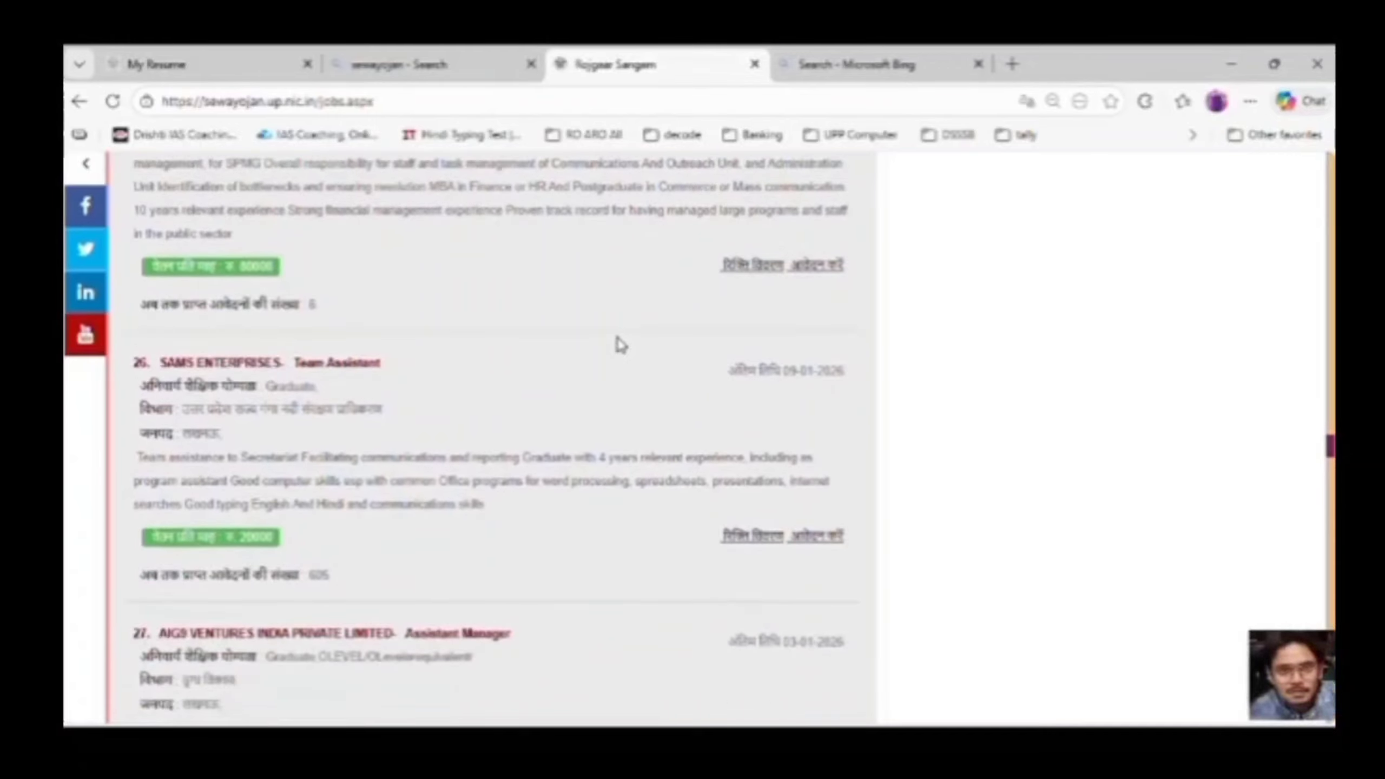
Check the qualification and salary details of the AIG9 VENTURES INDIA PRIVATE LIMITED and AMAN ASSOCIATES instructor listings.
scroll(621, 345, "down", 5)
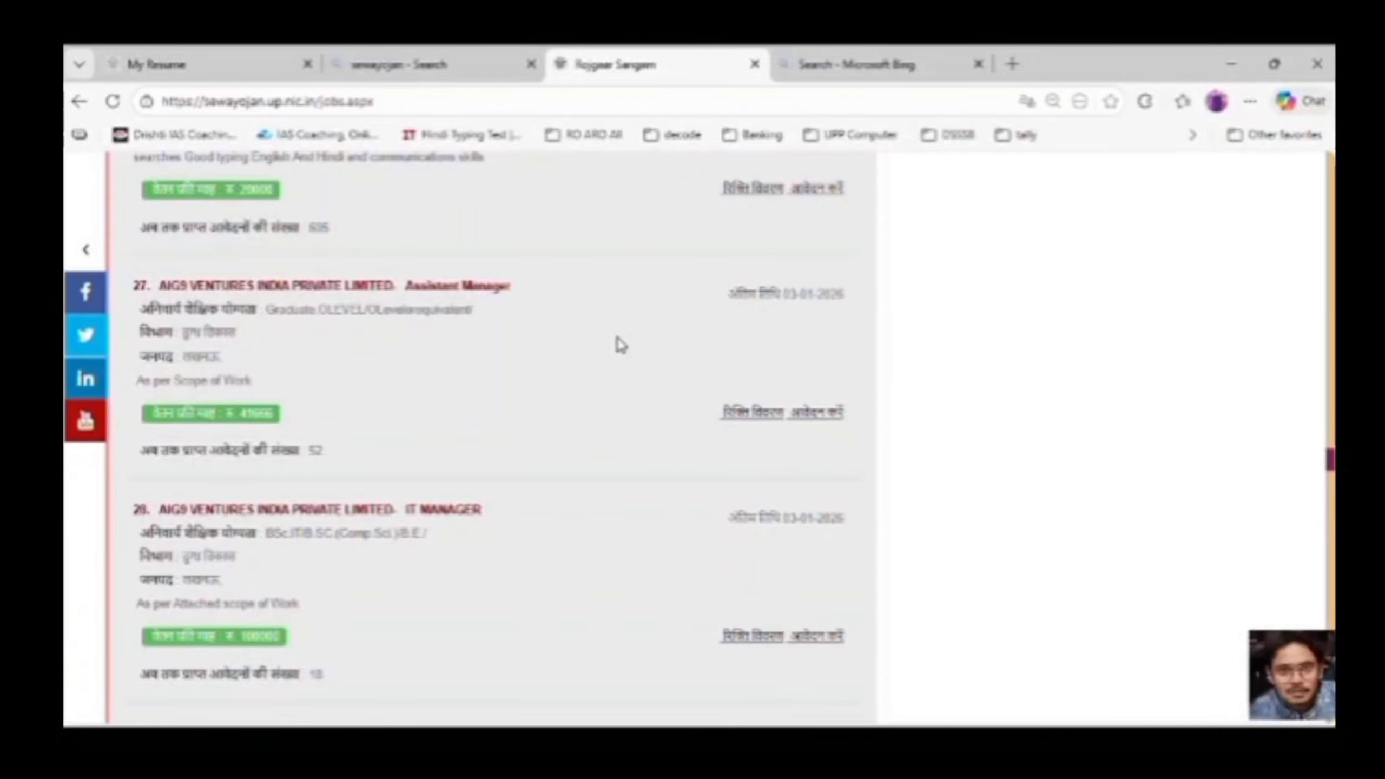
scroll(621, 344, "down", 9)
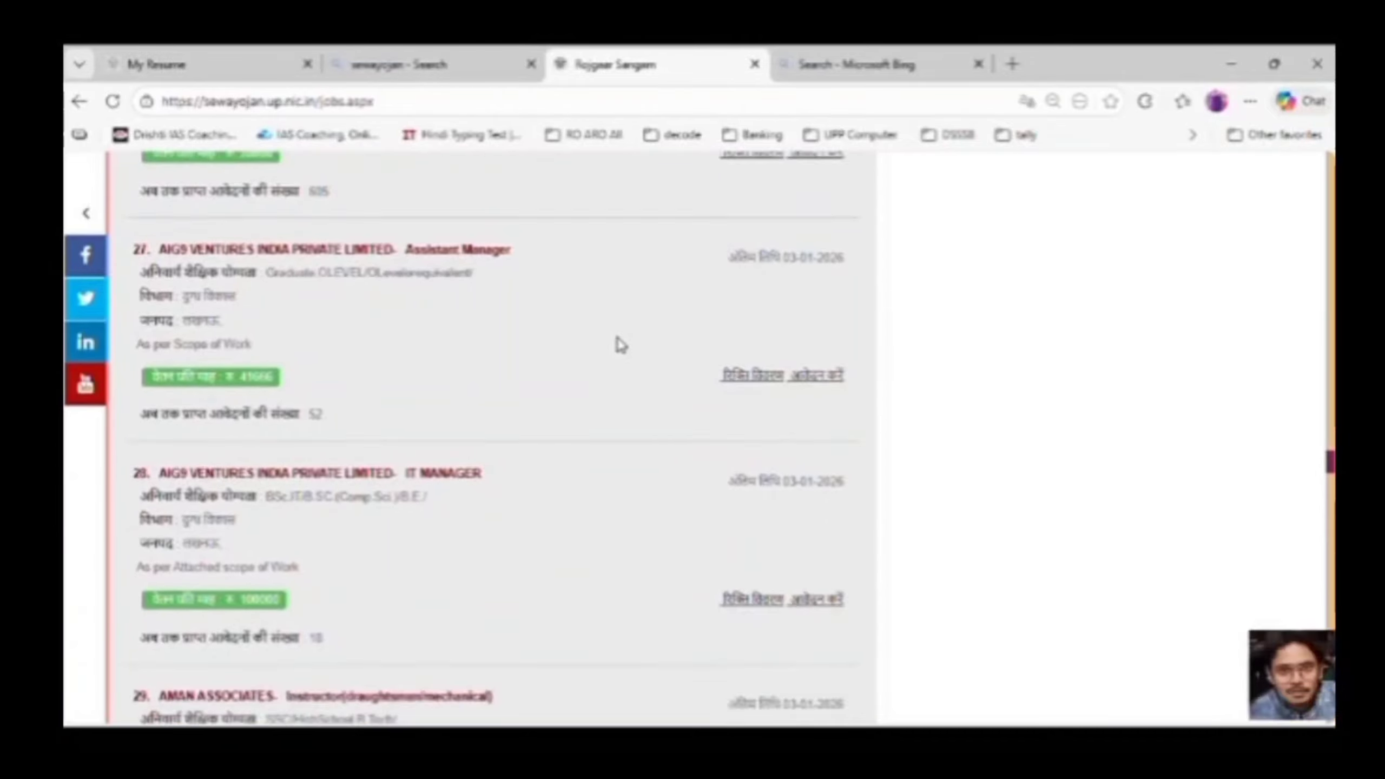
scroll(620, 344, "down", 3)
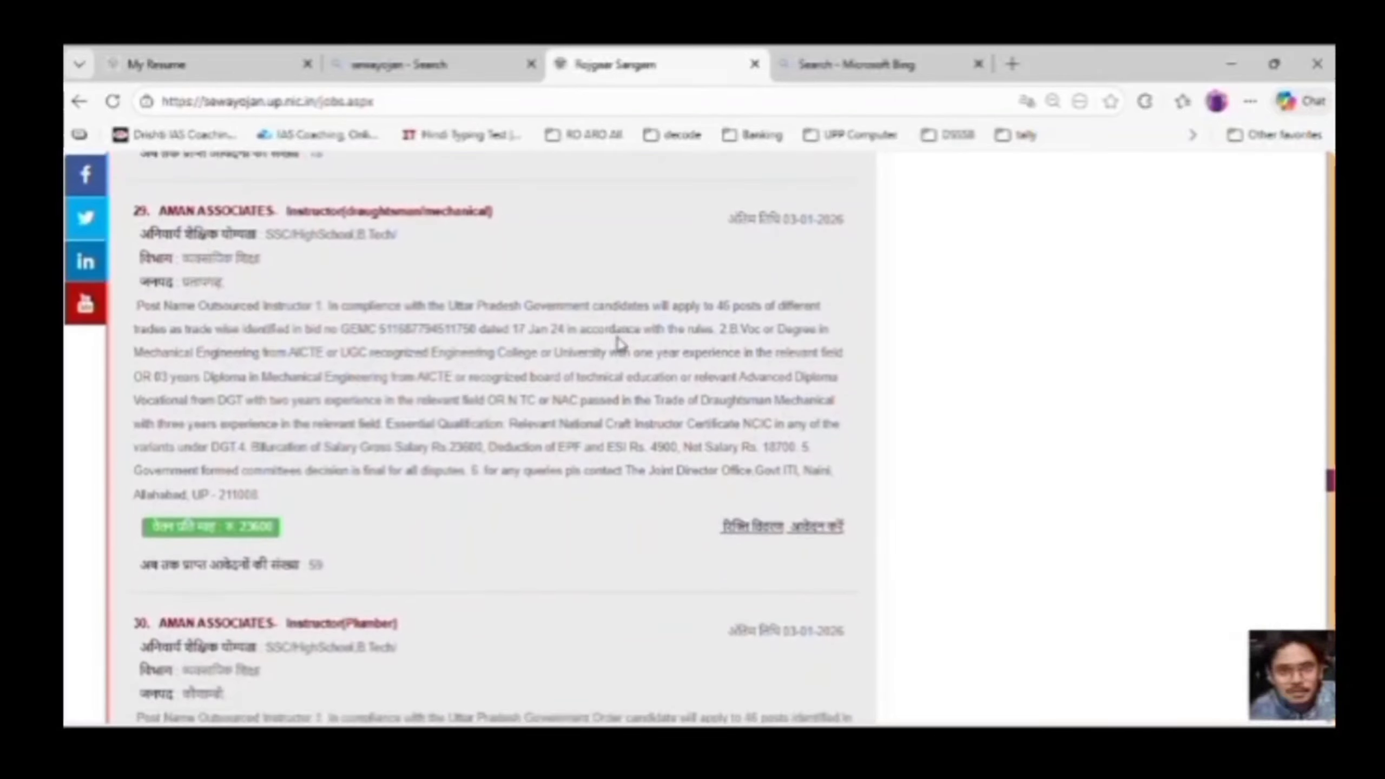
scroll(621, 345, "down", 7)
scroll(626, 345, "down", 9)
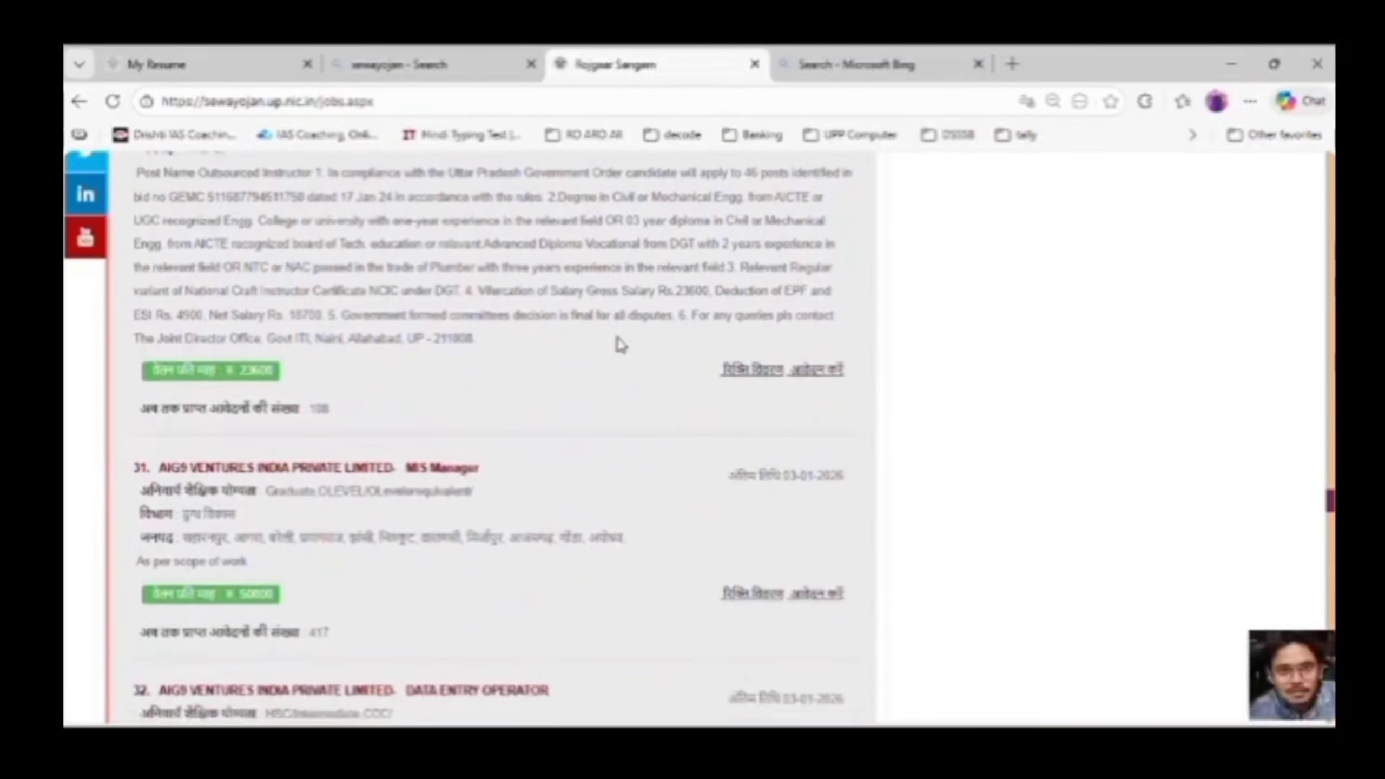
scroll(620, 345, "down", 9)
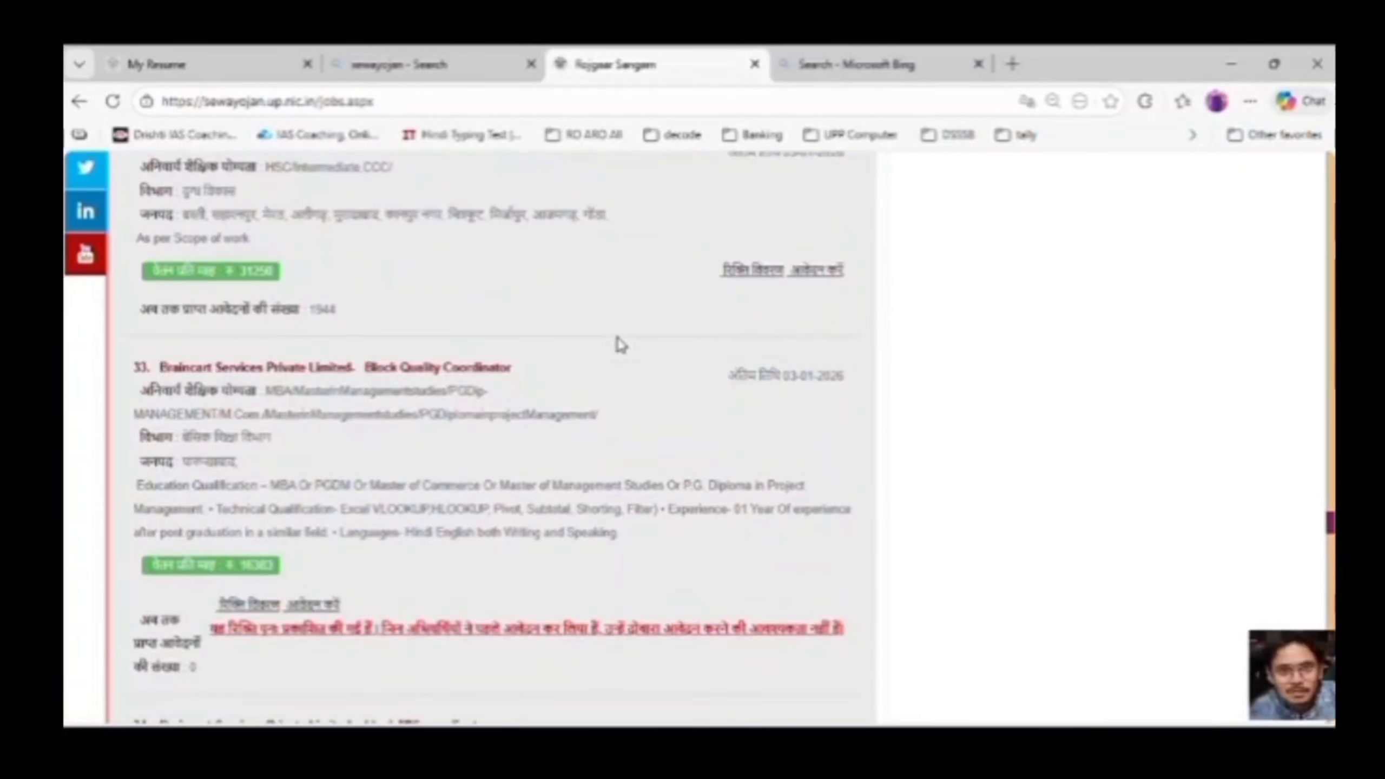
Review the Braincart Services block MIS coordinator and pcs fintec consultancy Multi Tasking Staff (MTS) listings.
scroll(620, 344, "down", 12)
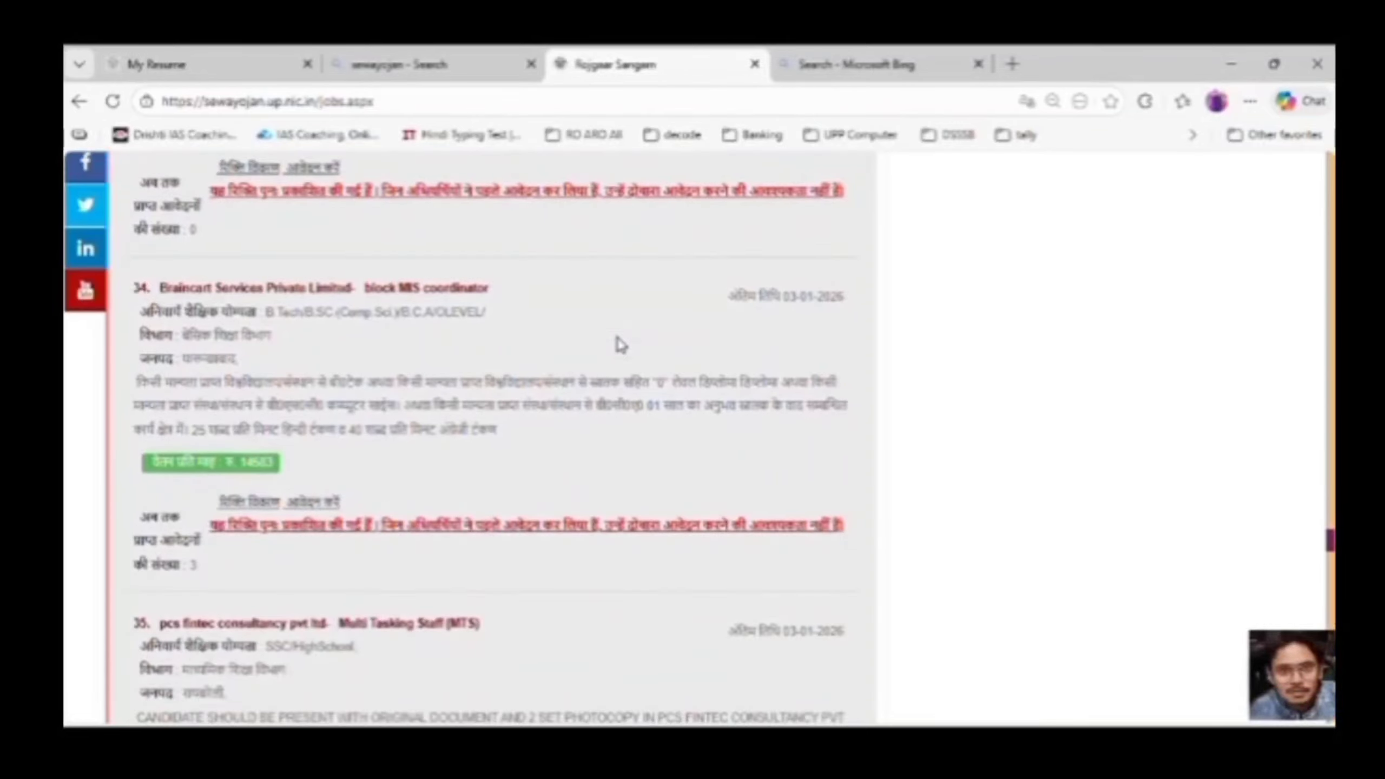
scroll(621, 344, "down", 6)
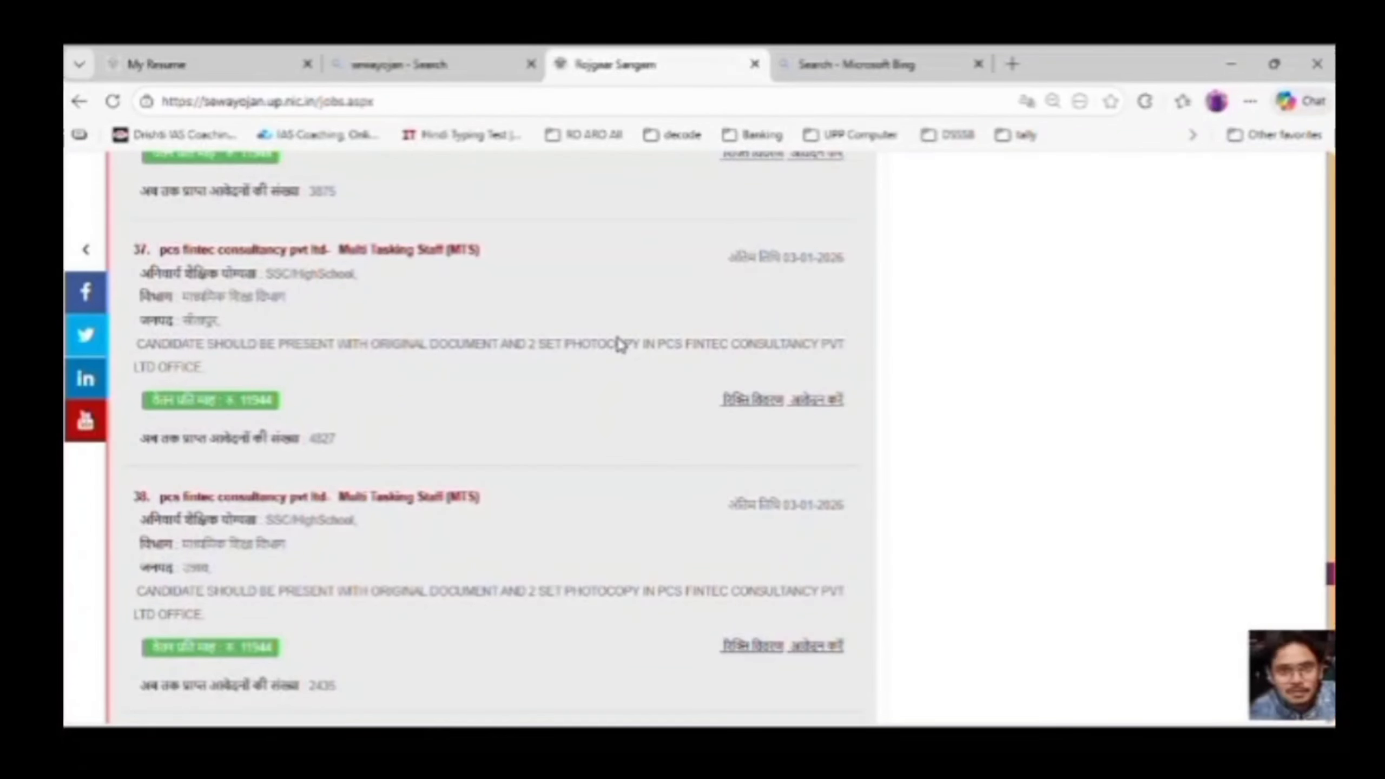
scroll(620, 344, "up", 3)
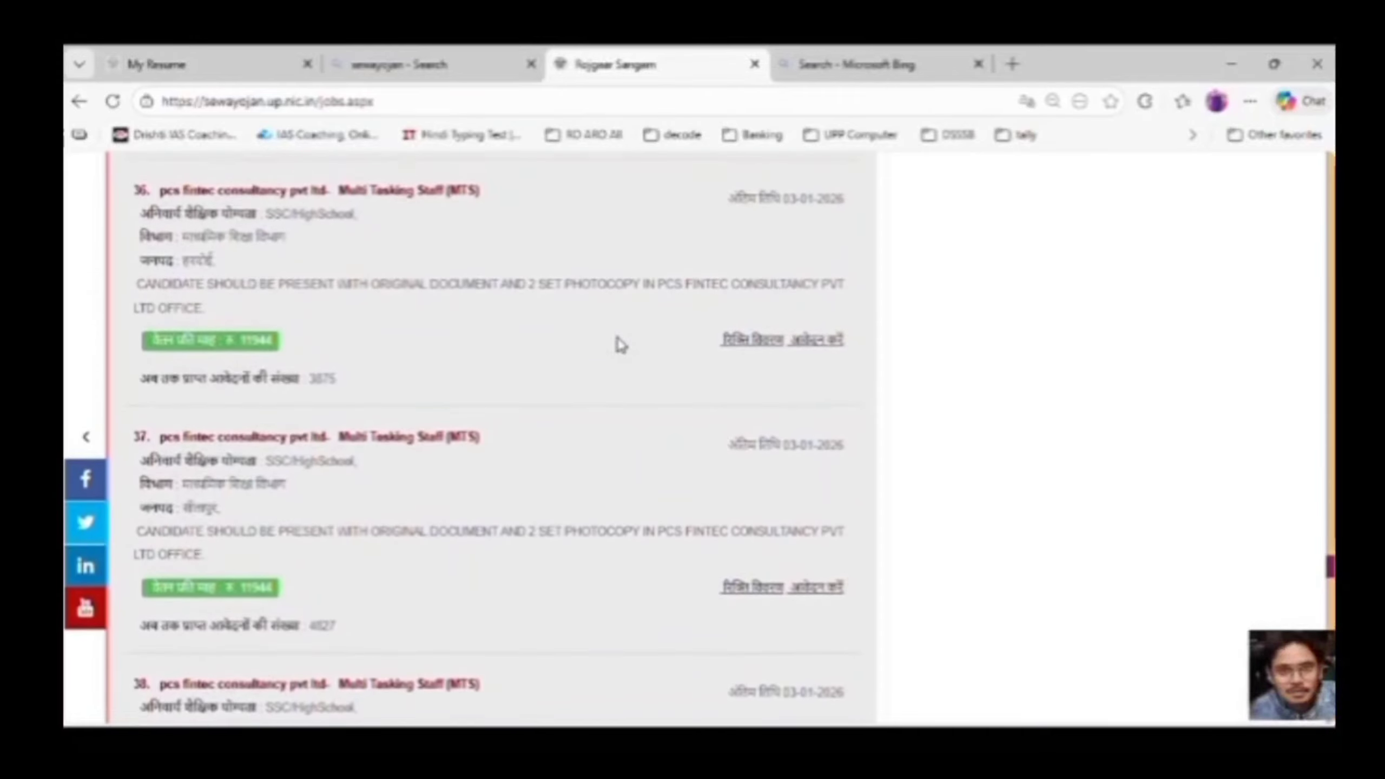
scroll(620, 345, "down", 13)
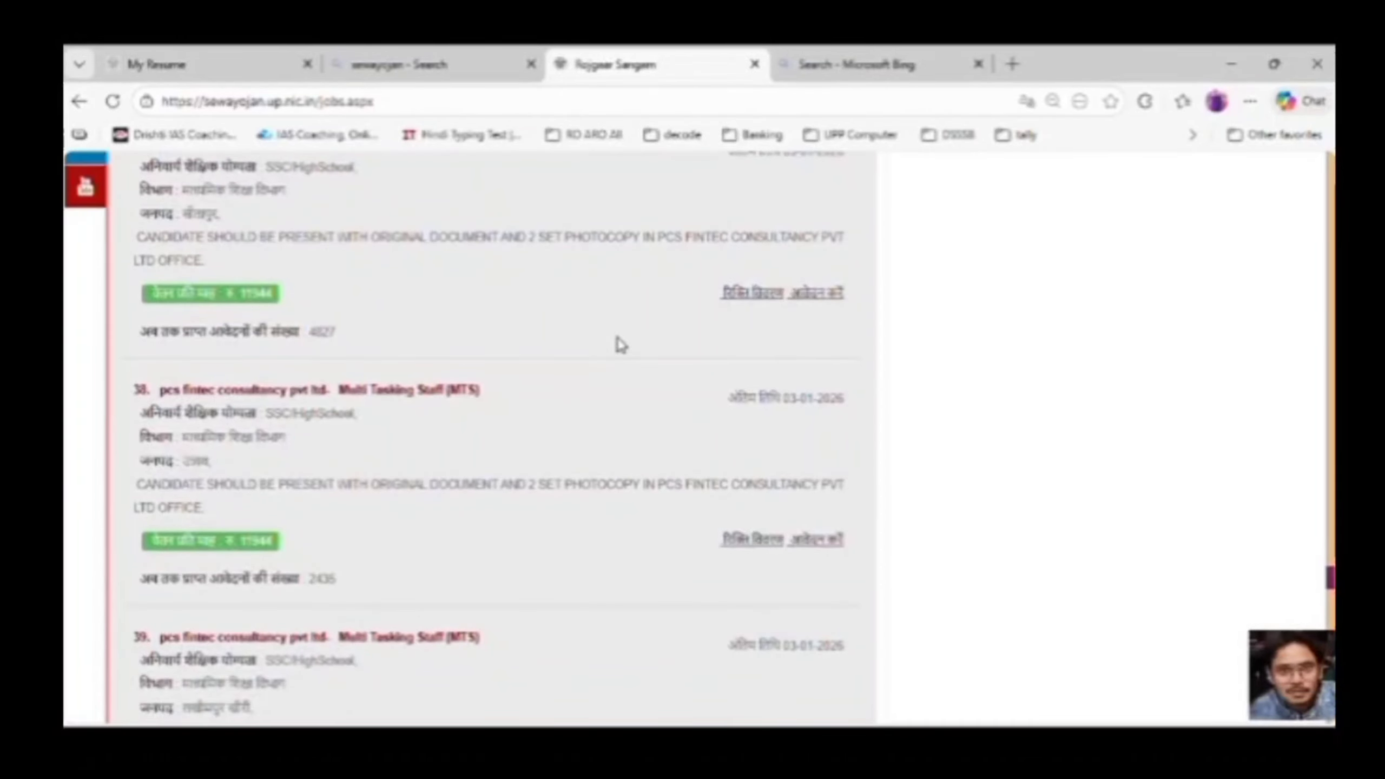
scroll(620, 345, "down", 10)
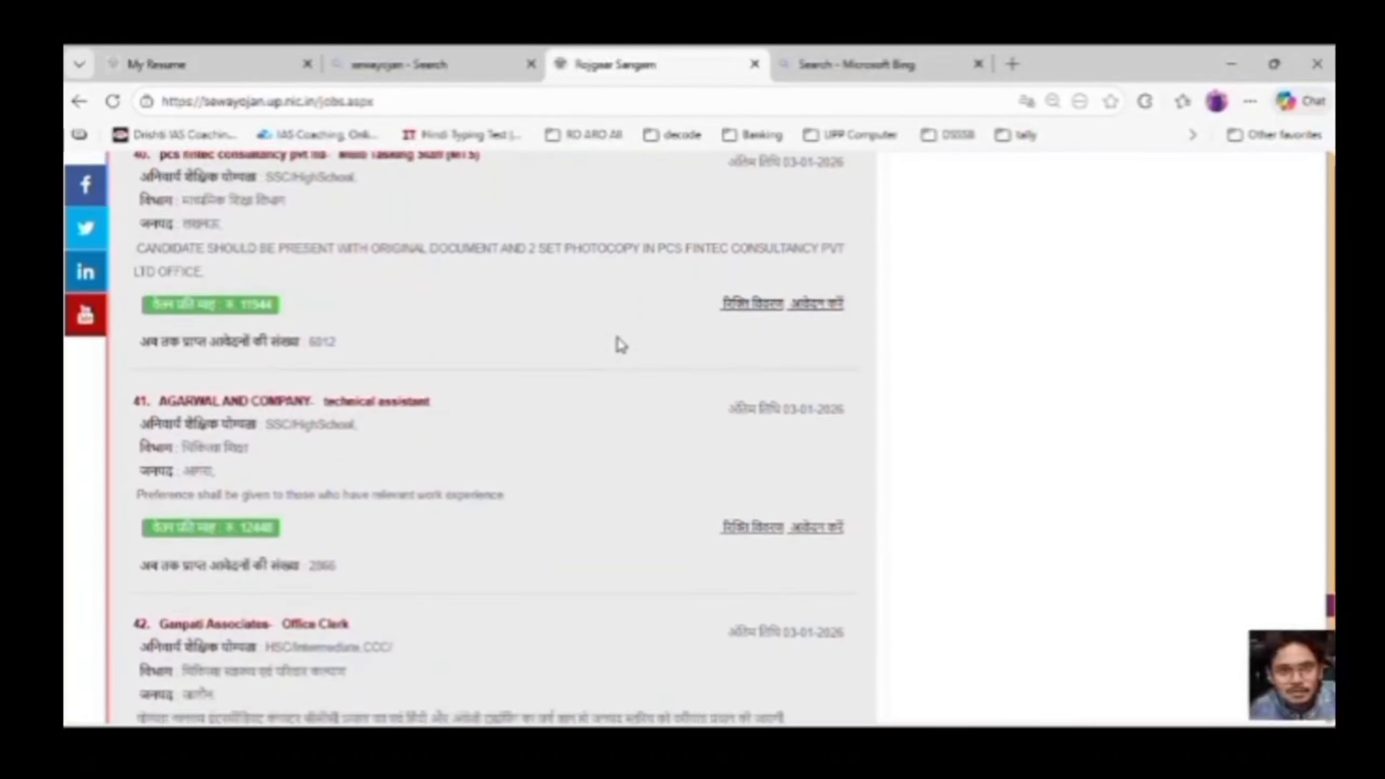
Read the eligibility requirements of the Ganpati Associates Office Clerk and XEAM VENTURES Computer operator and District Program Manager listings.
scroll(621, 345, "down", 5)
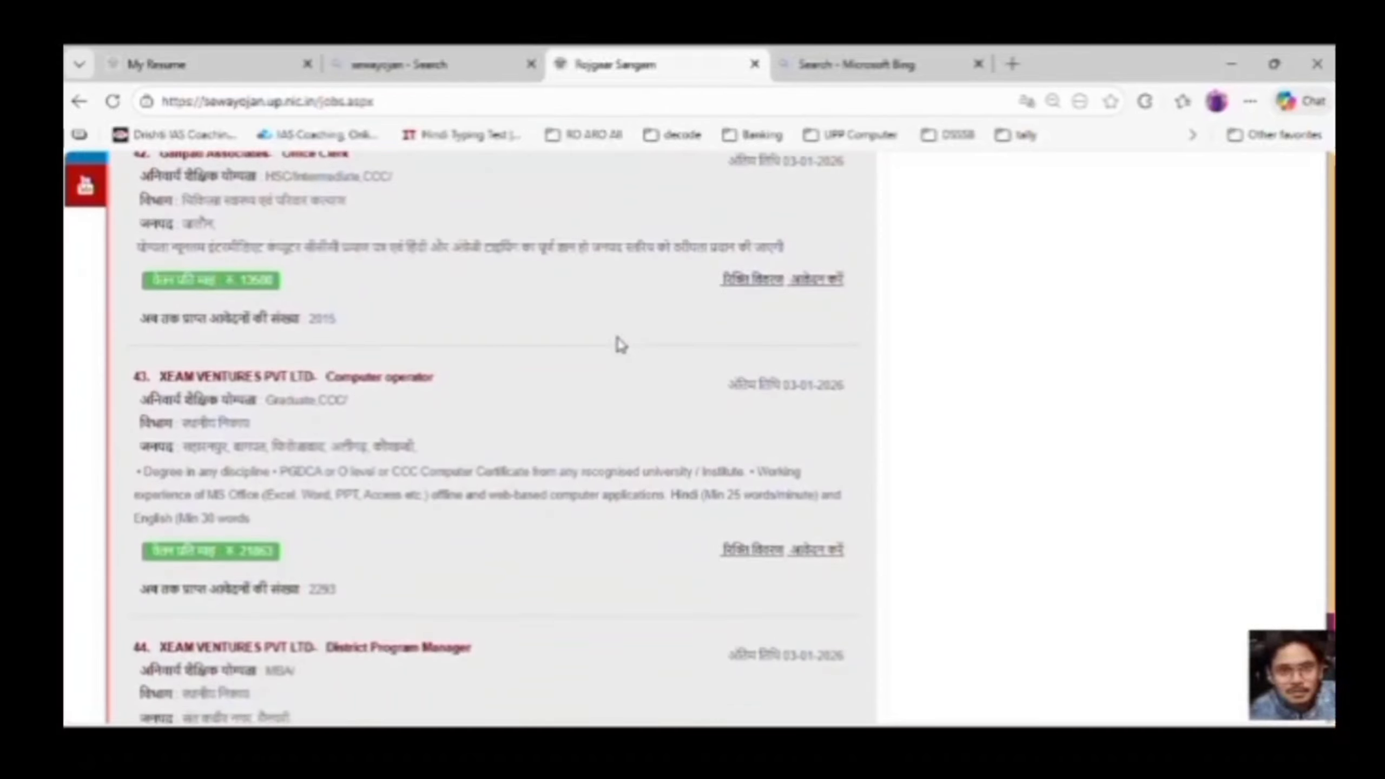
scroll(620, 344, "up", 2)
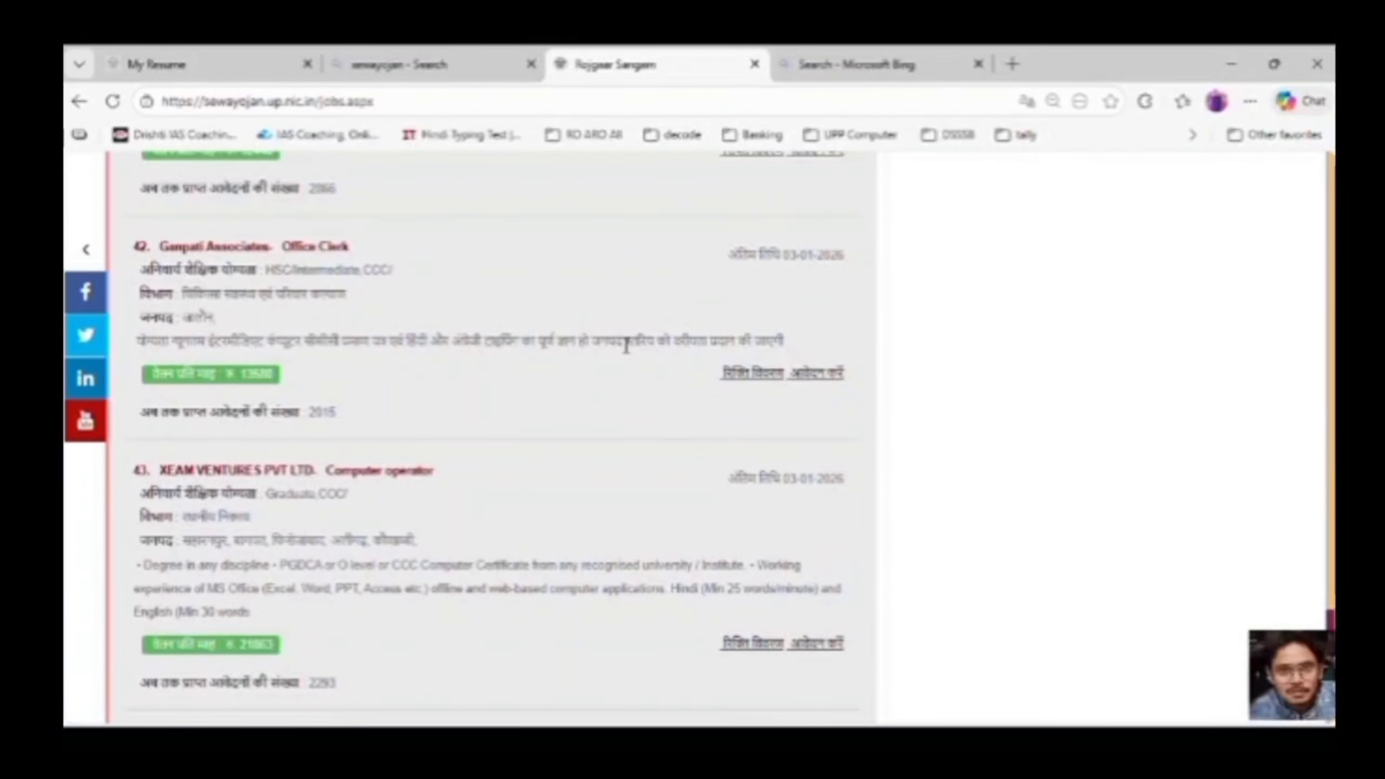
scroll(625, 345, "up", 2)
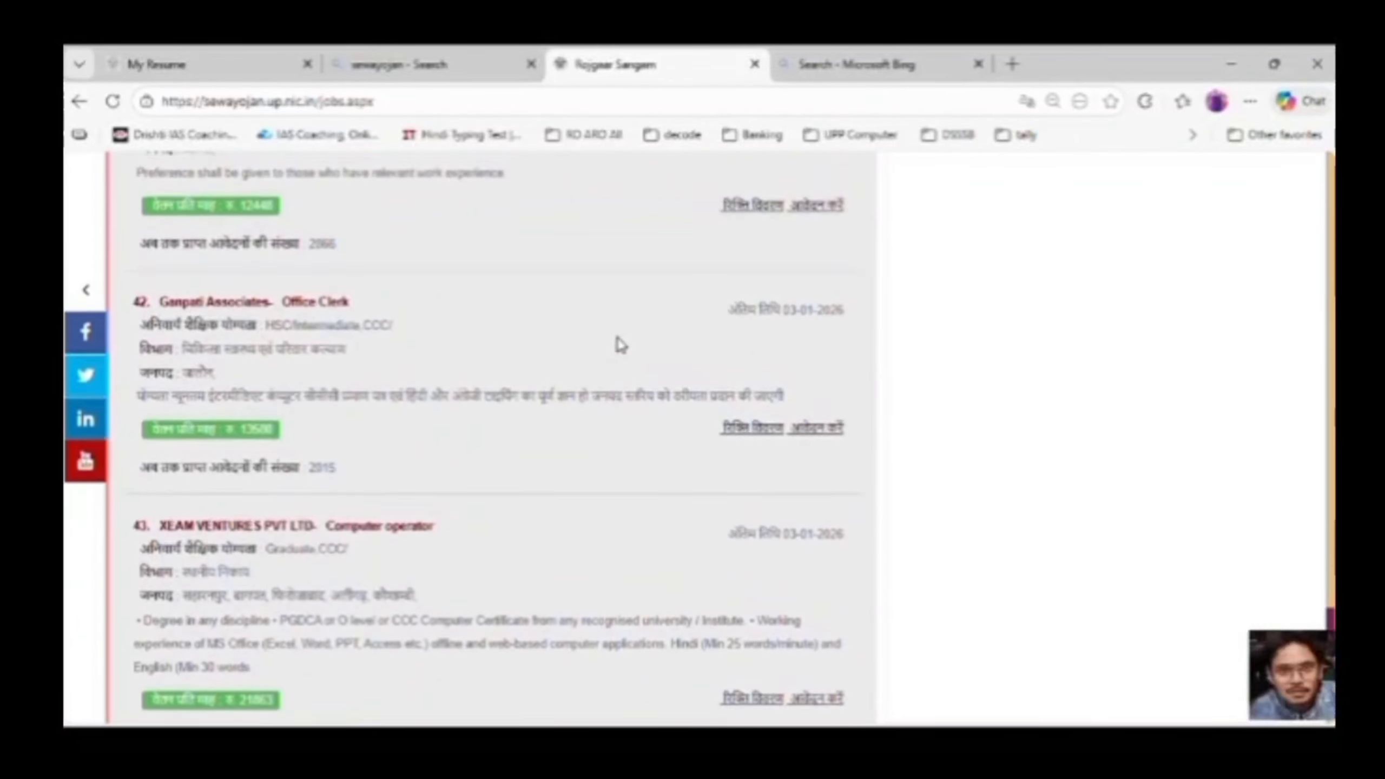
scroll(621, 344, "down", 4)
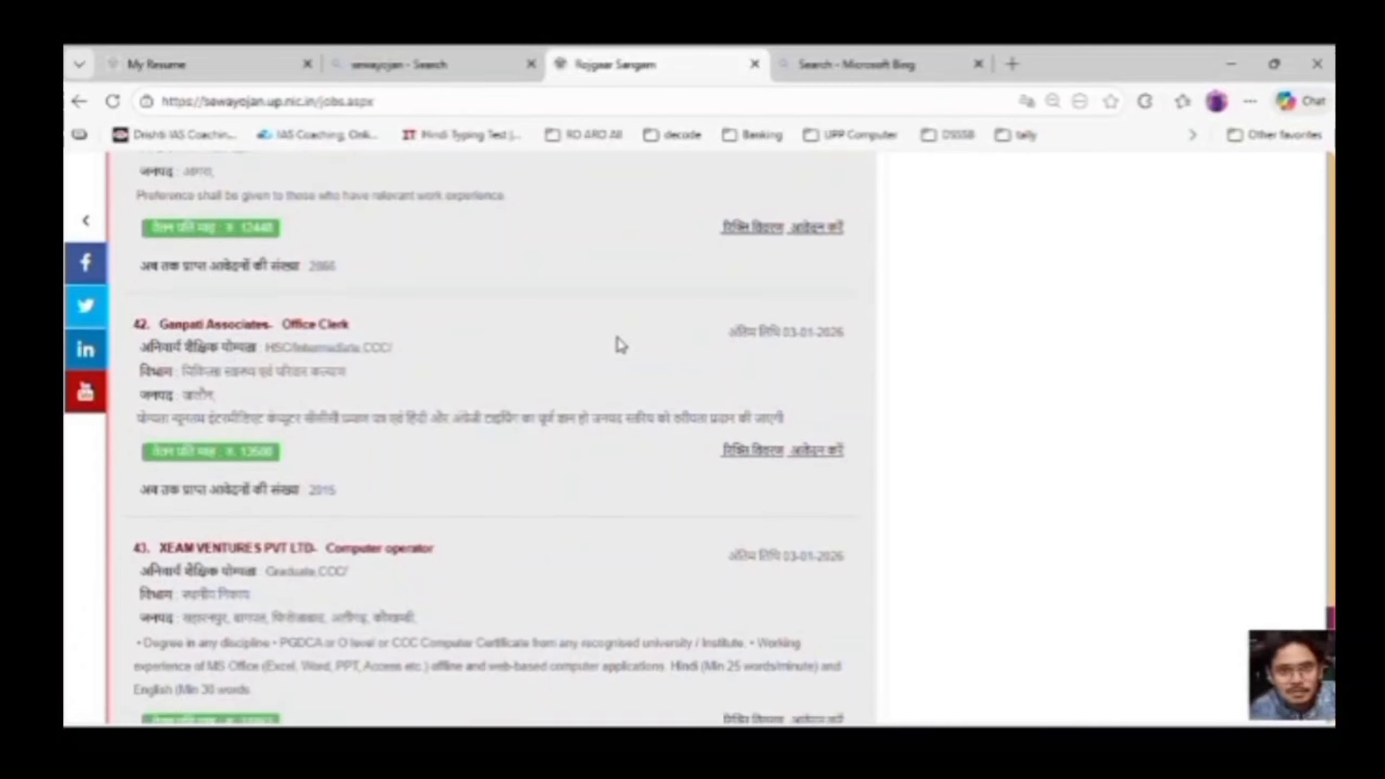
scroll(620, 345, "down", 2)
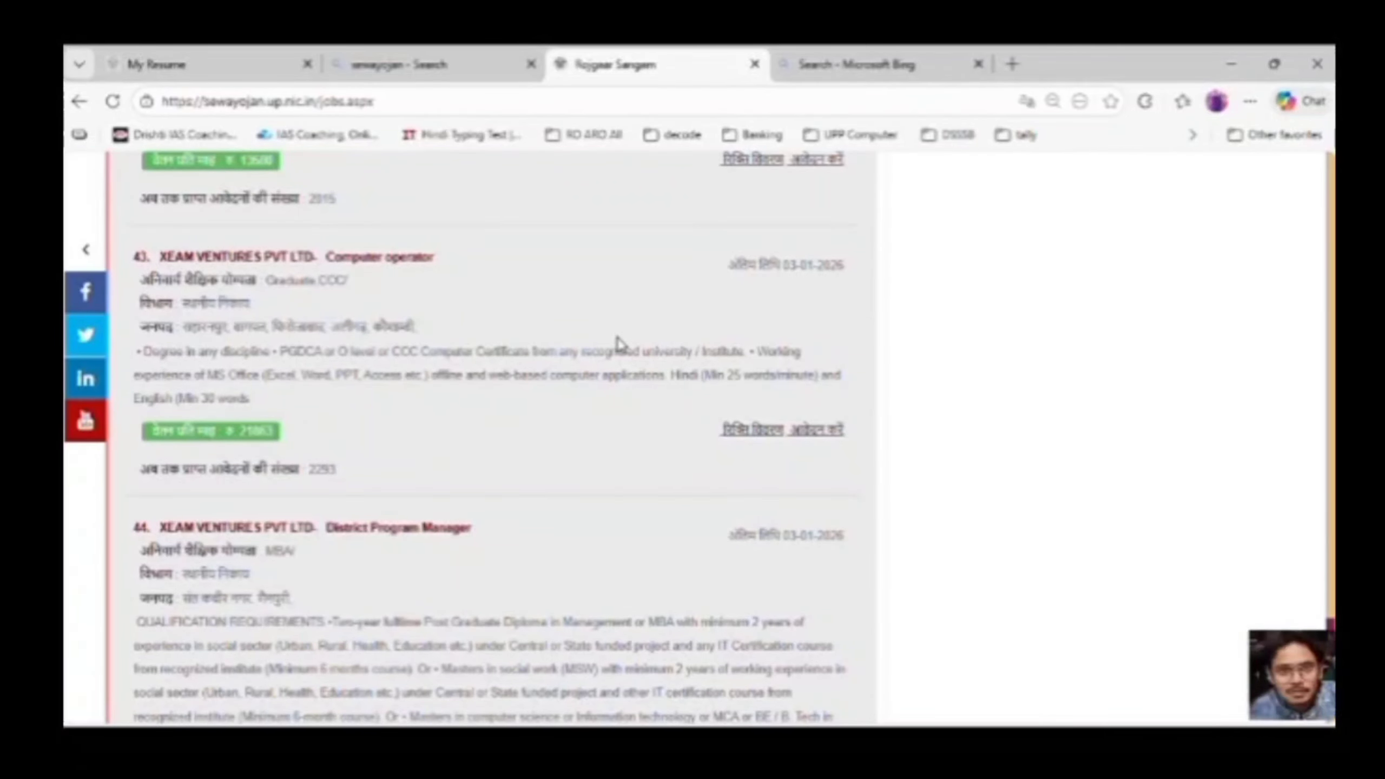
scroll(618, 342, "down", 5)
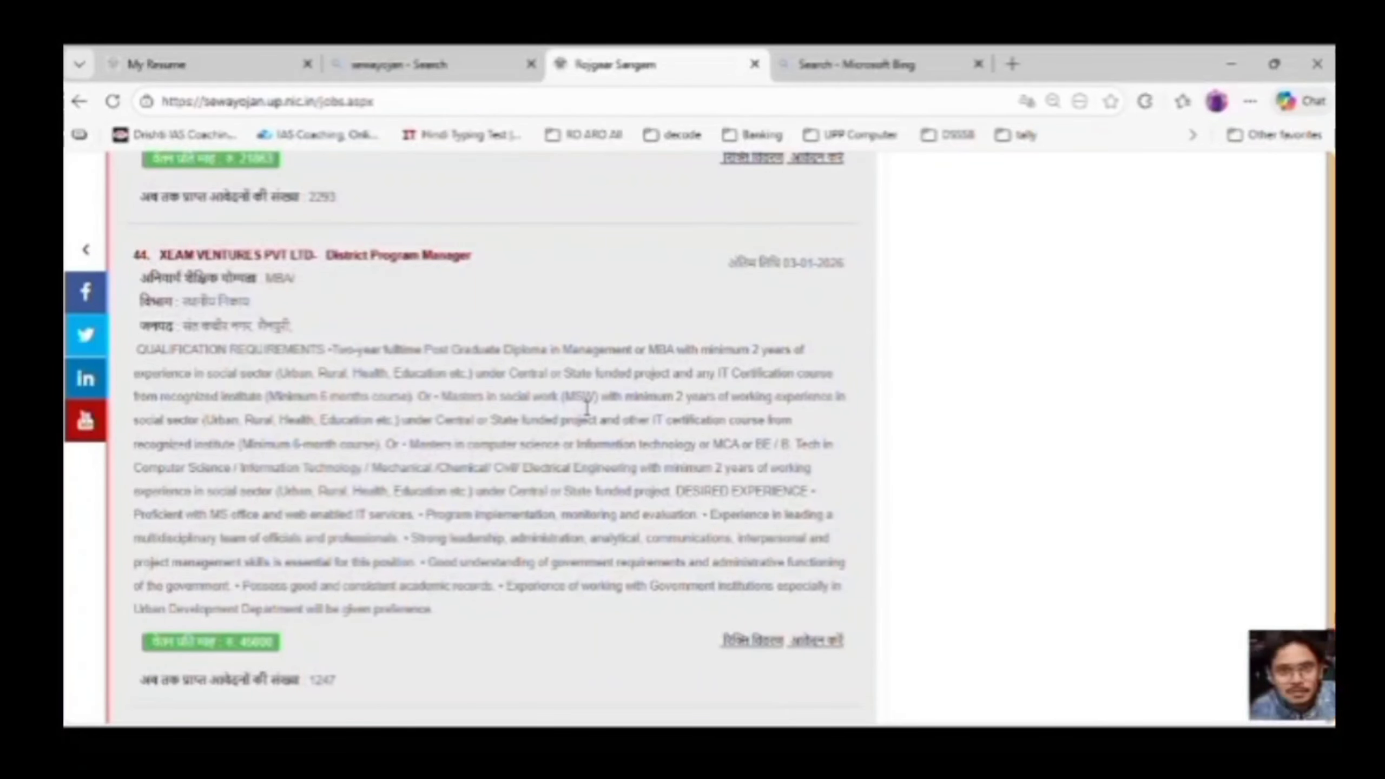
scroll(586, 406, "down", 1)
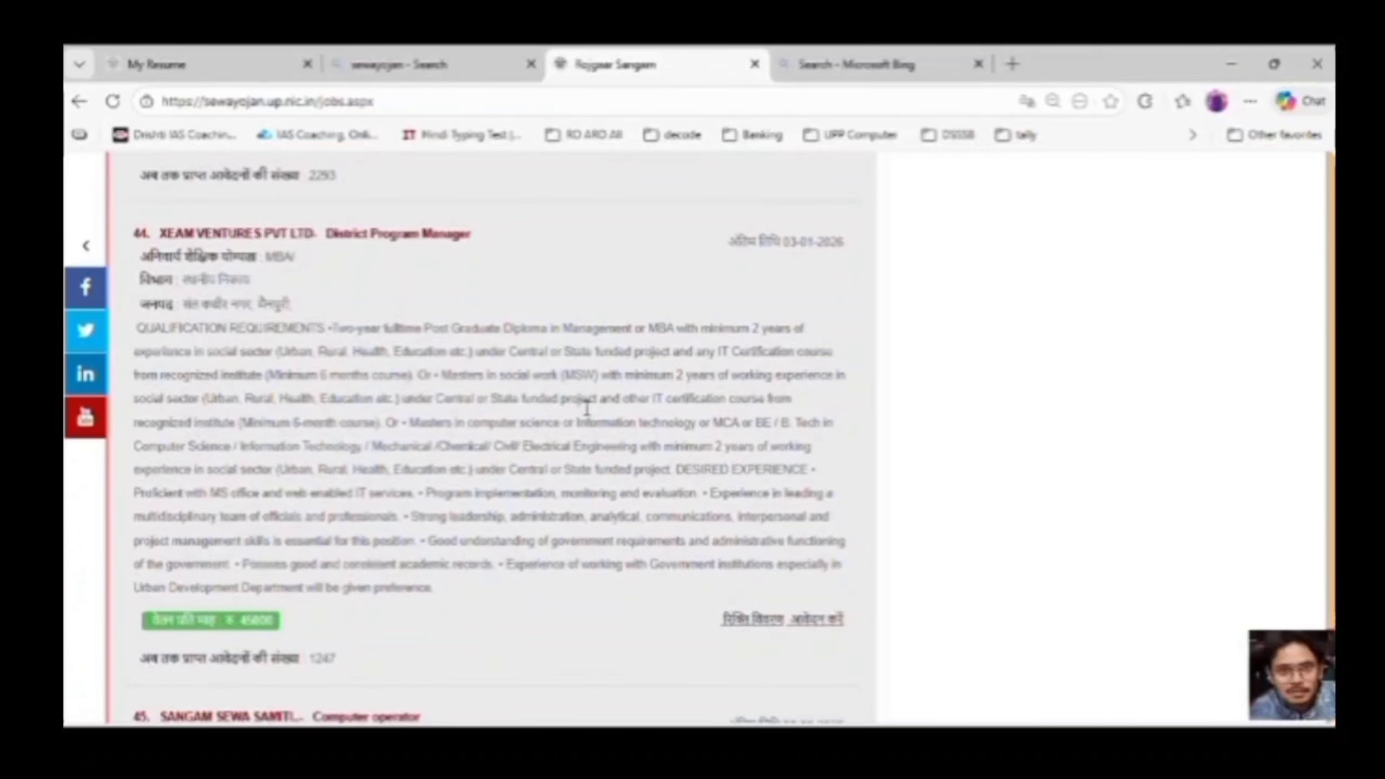
Review the SANGAM SEWA SAMITI listings from Computer operator to paramedical personnel, through to the page links ending the job list.
scroll(582, 406, "down", 3)
scroll(581, 406, "down", 5)
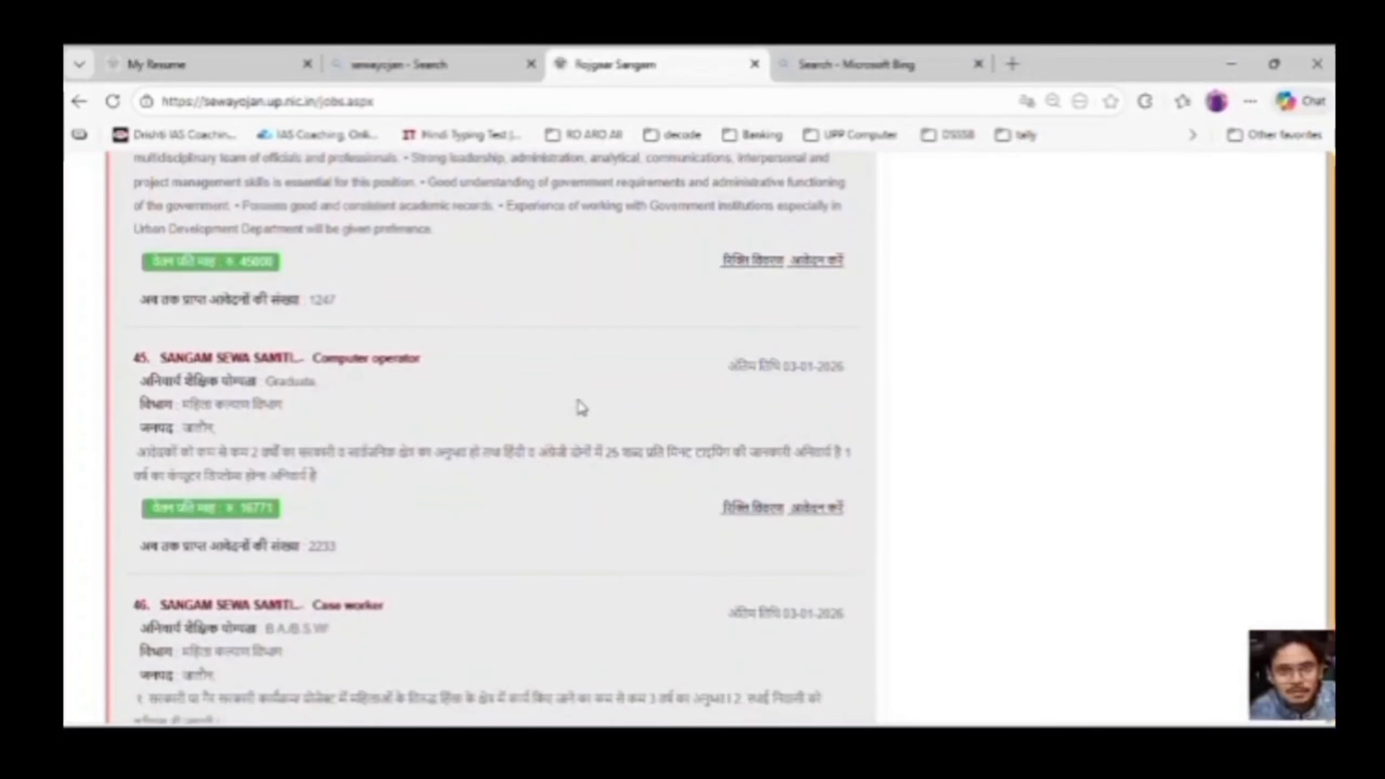
scroll(581, 406, "down", 3)
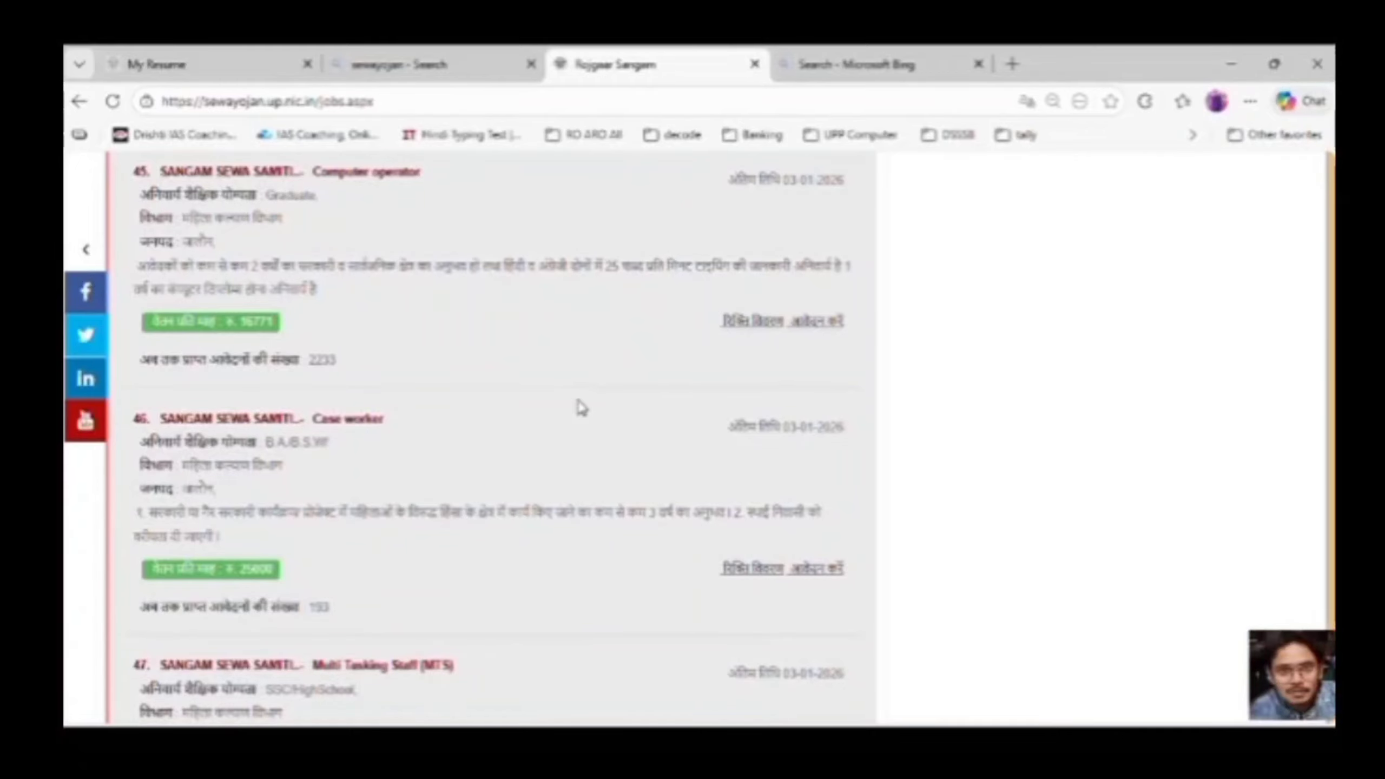
scroll(581, 406, "down", 3)
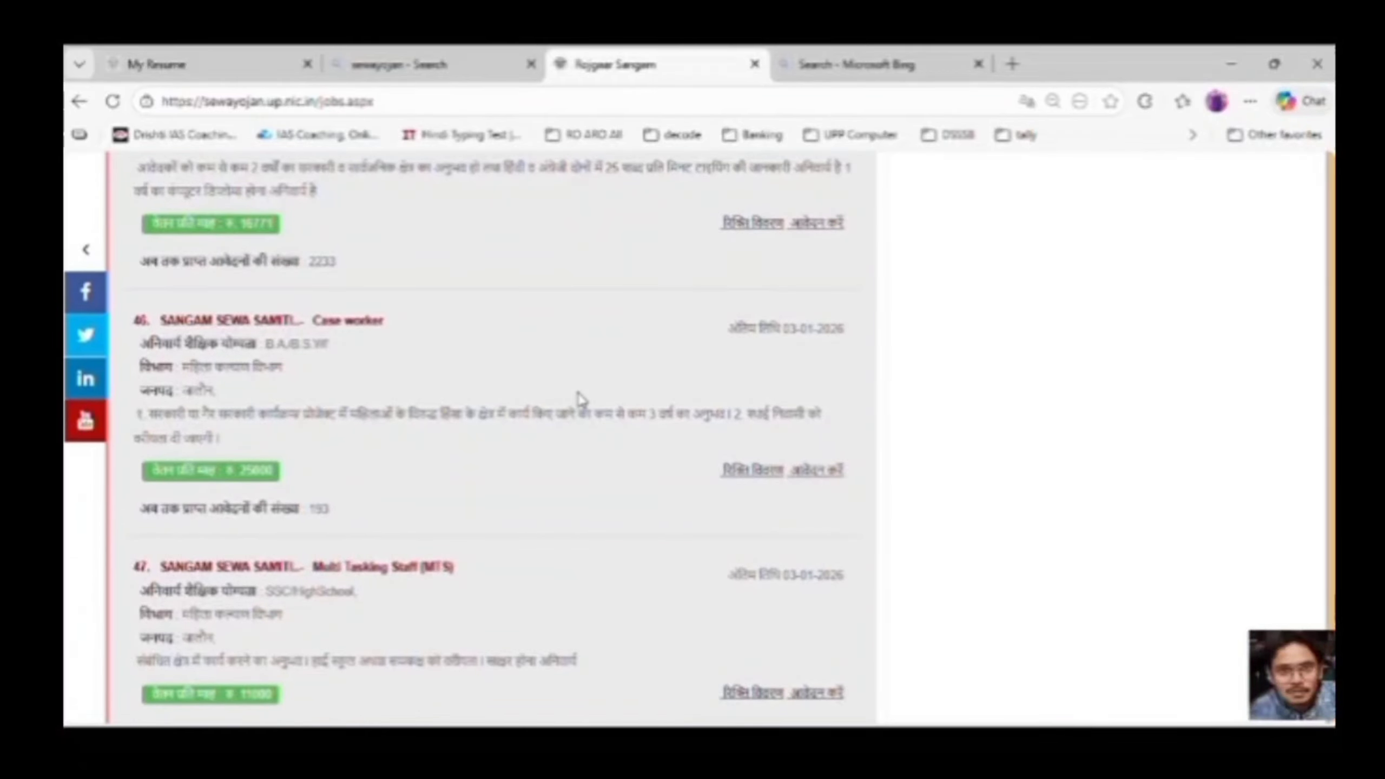
scroll(581, 400, "down", 5)
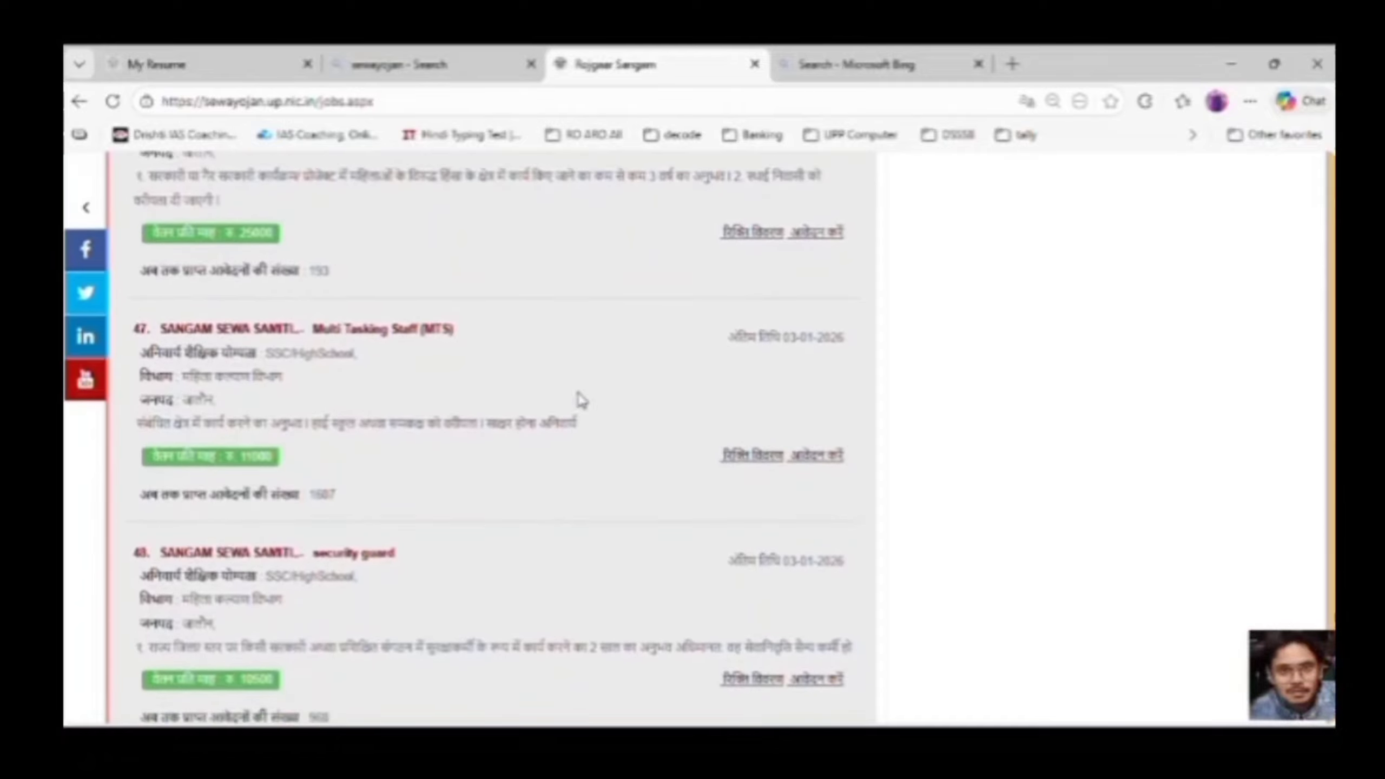
scroll(579, 397, "down", 5)
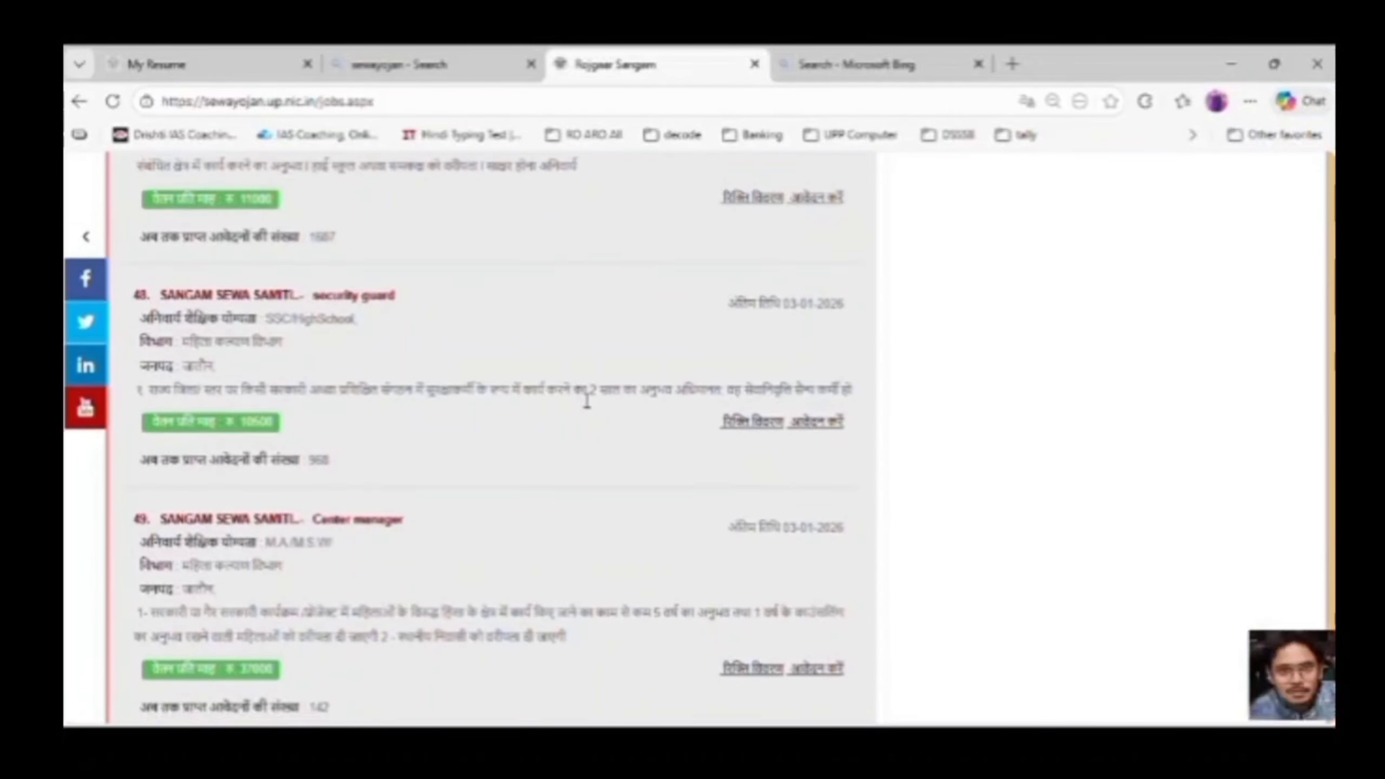
scroll(581, 400, "down", 4)
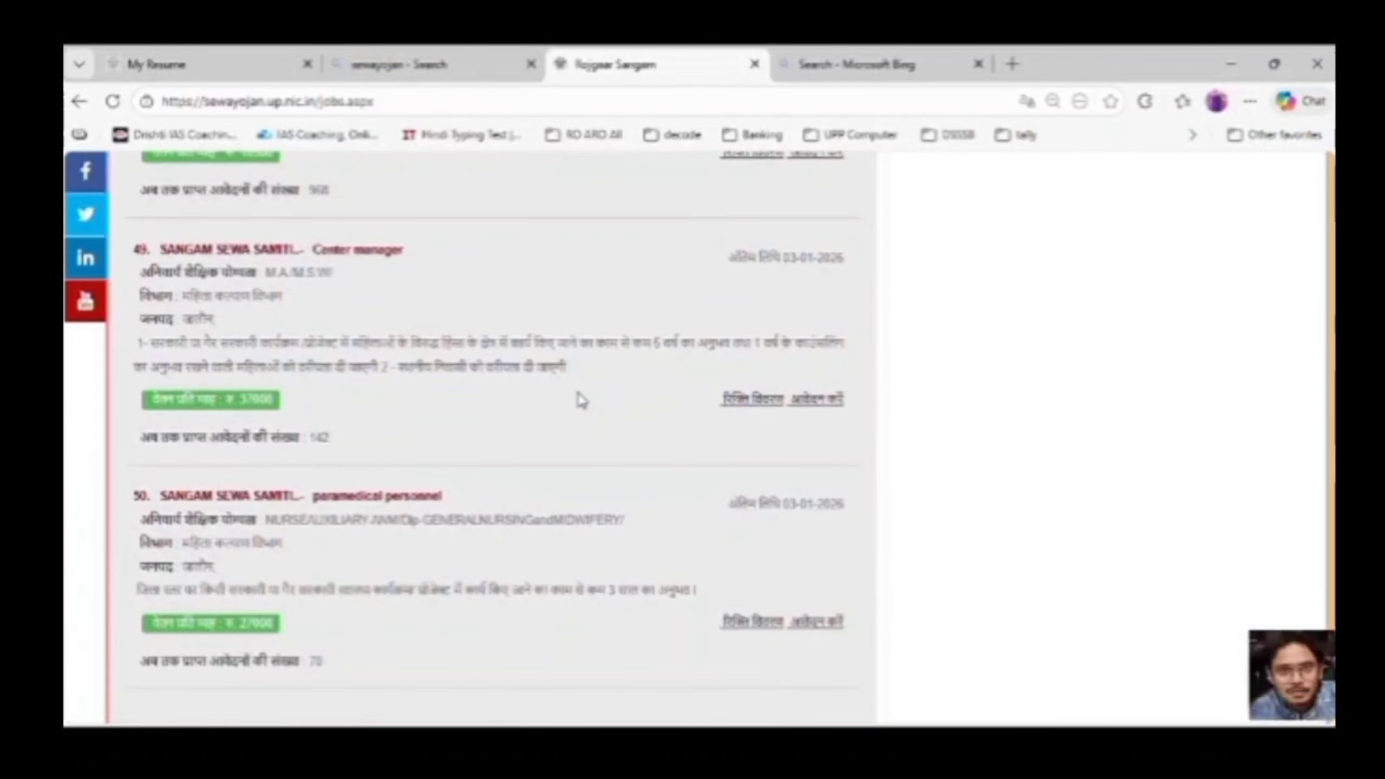
scroll(582, 401, "down", 2)
scroll(582, 401, "up", 2)
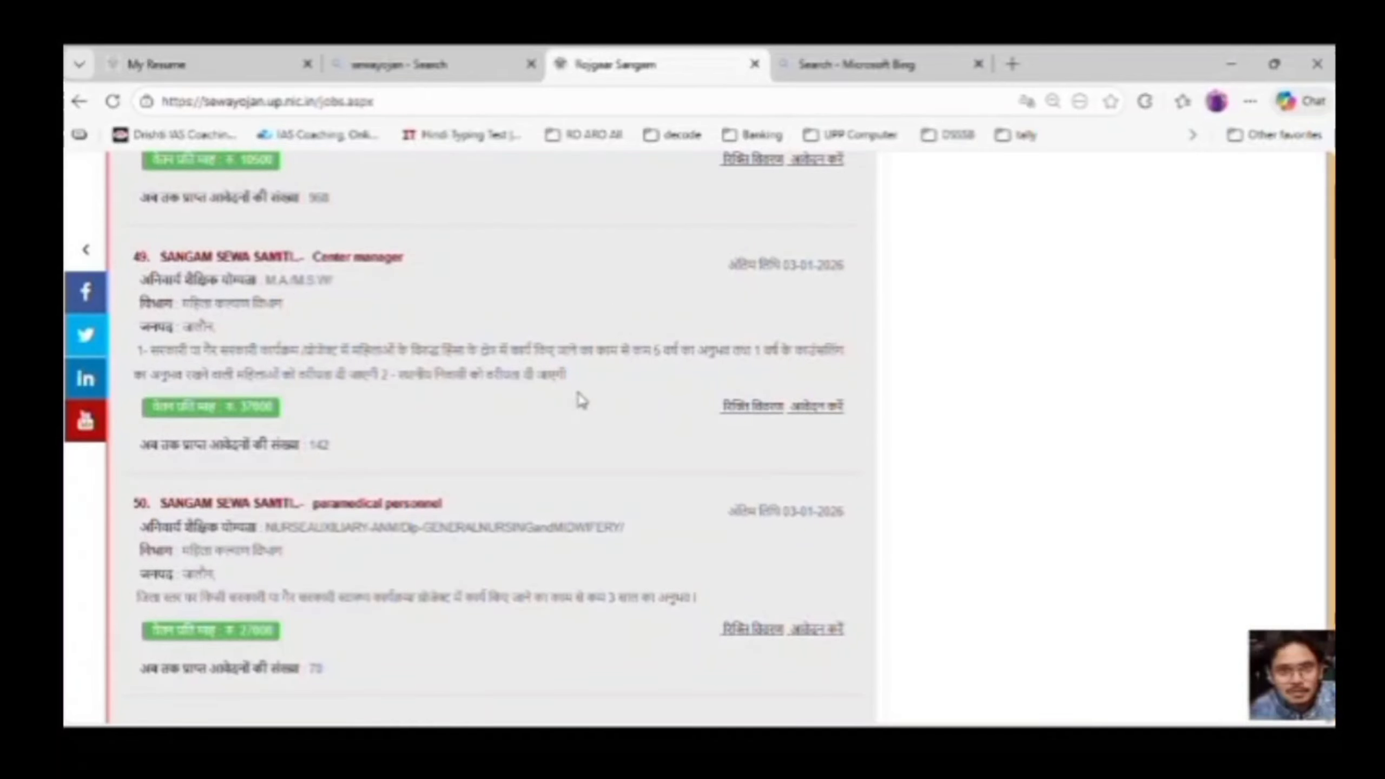
scroll(606, 431, "down", 3)
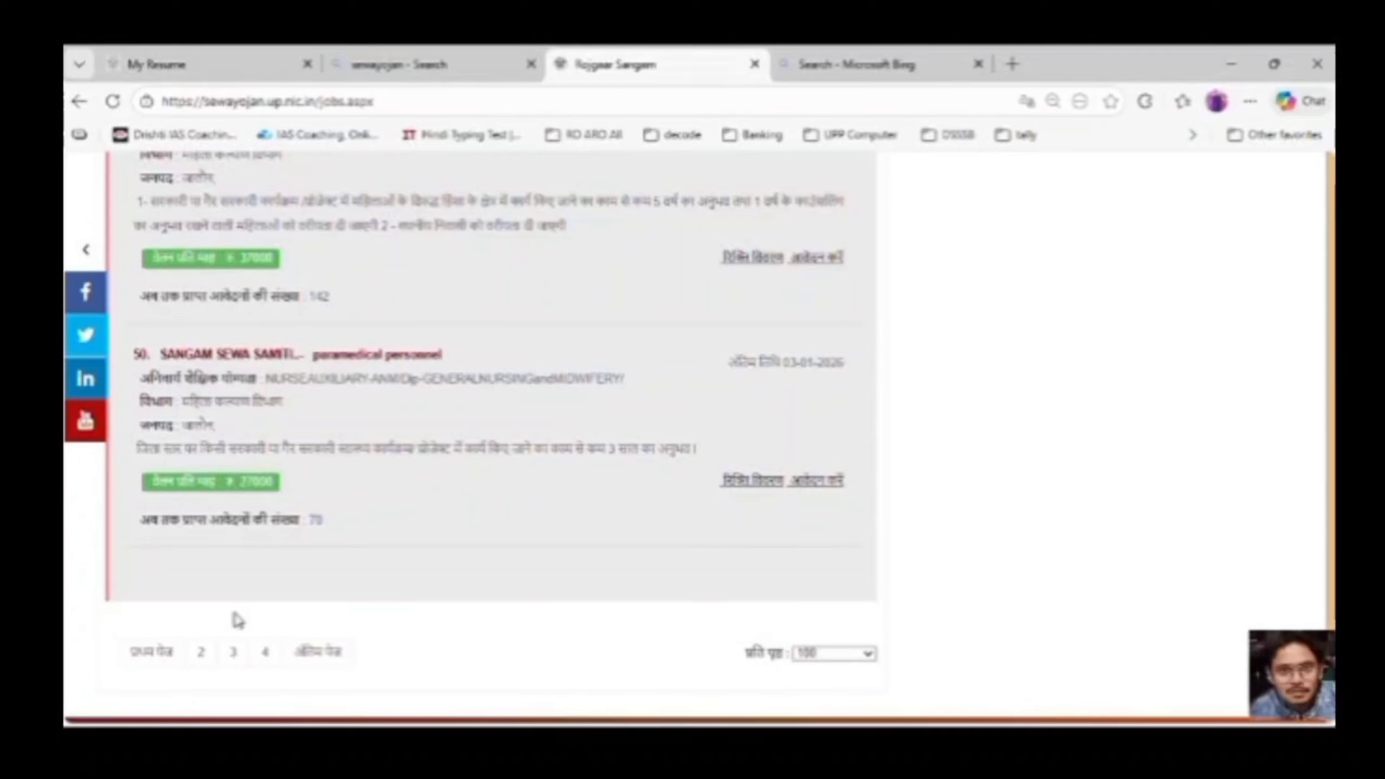
Try to open page 2 of the outsourced job listings.
left_click(202, 651)
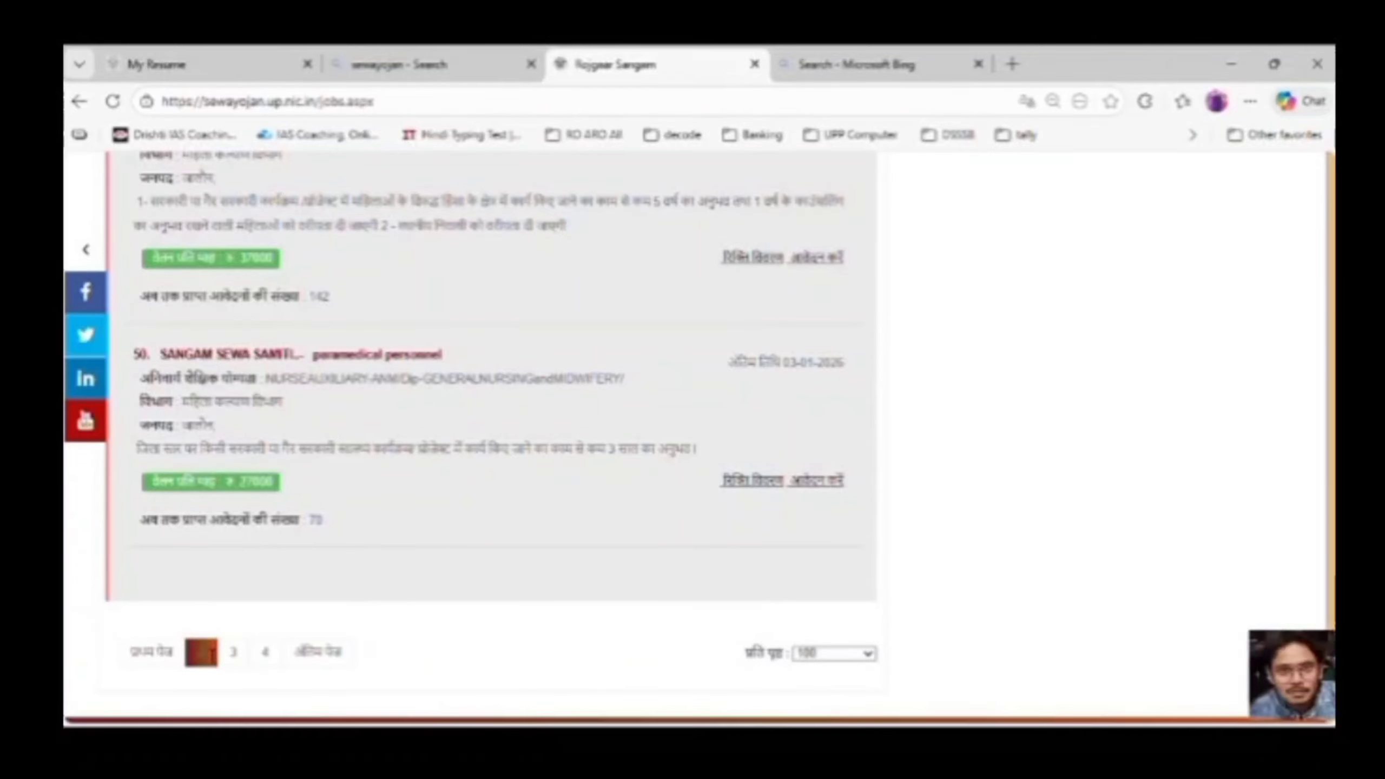
scroll(484, 535, "up", 1)
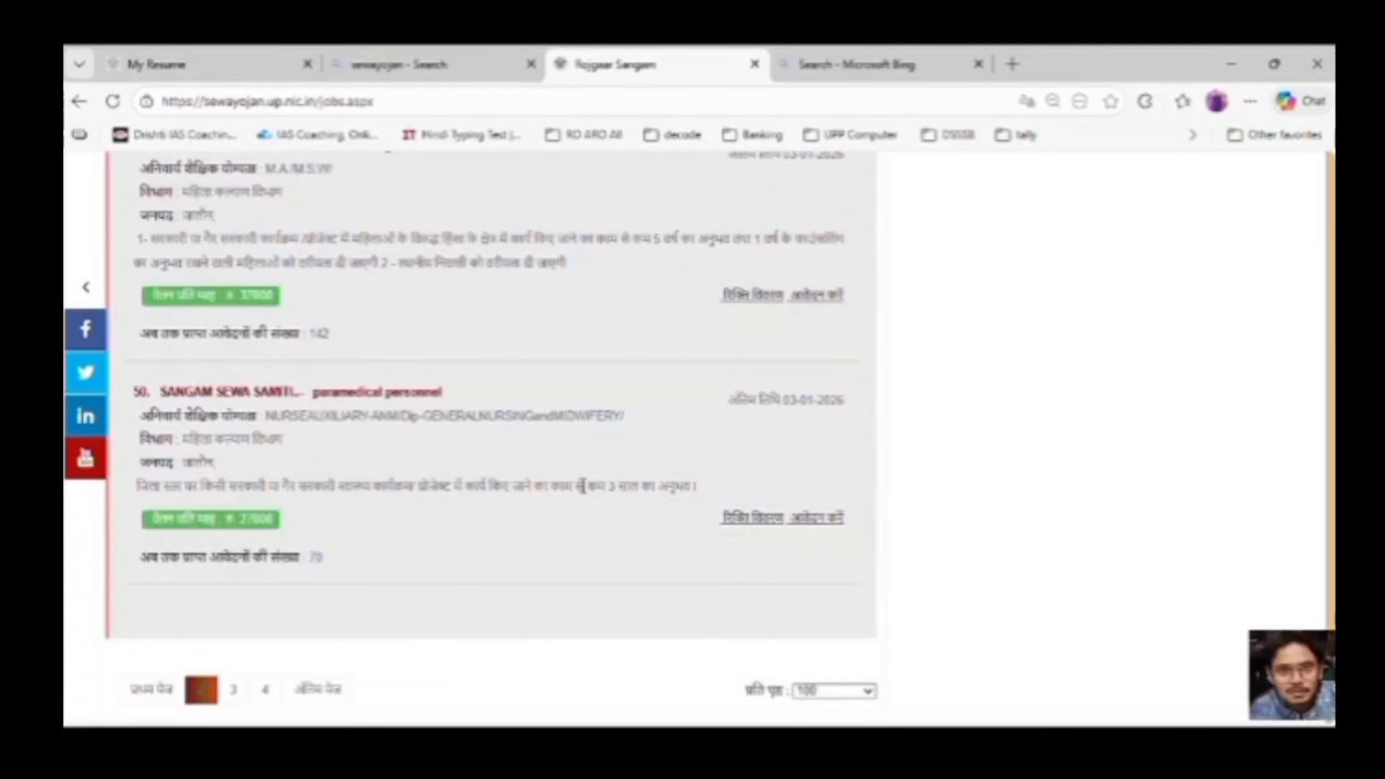
scroll(582, 485, "up", 1)
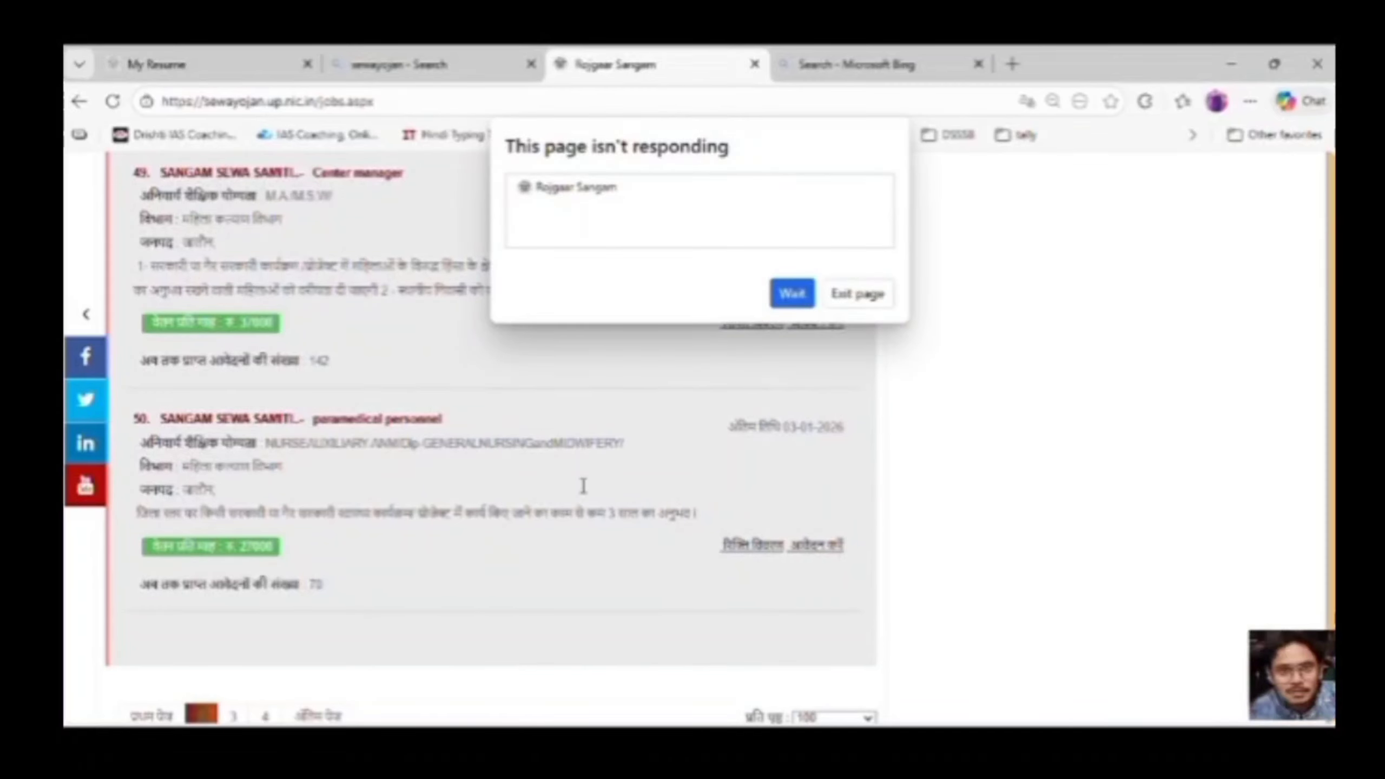
Exit the unresponsive Rojgaar Sangam job listings page and close its browser tab.
left_click(840, 299)
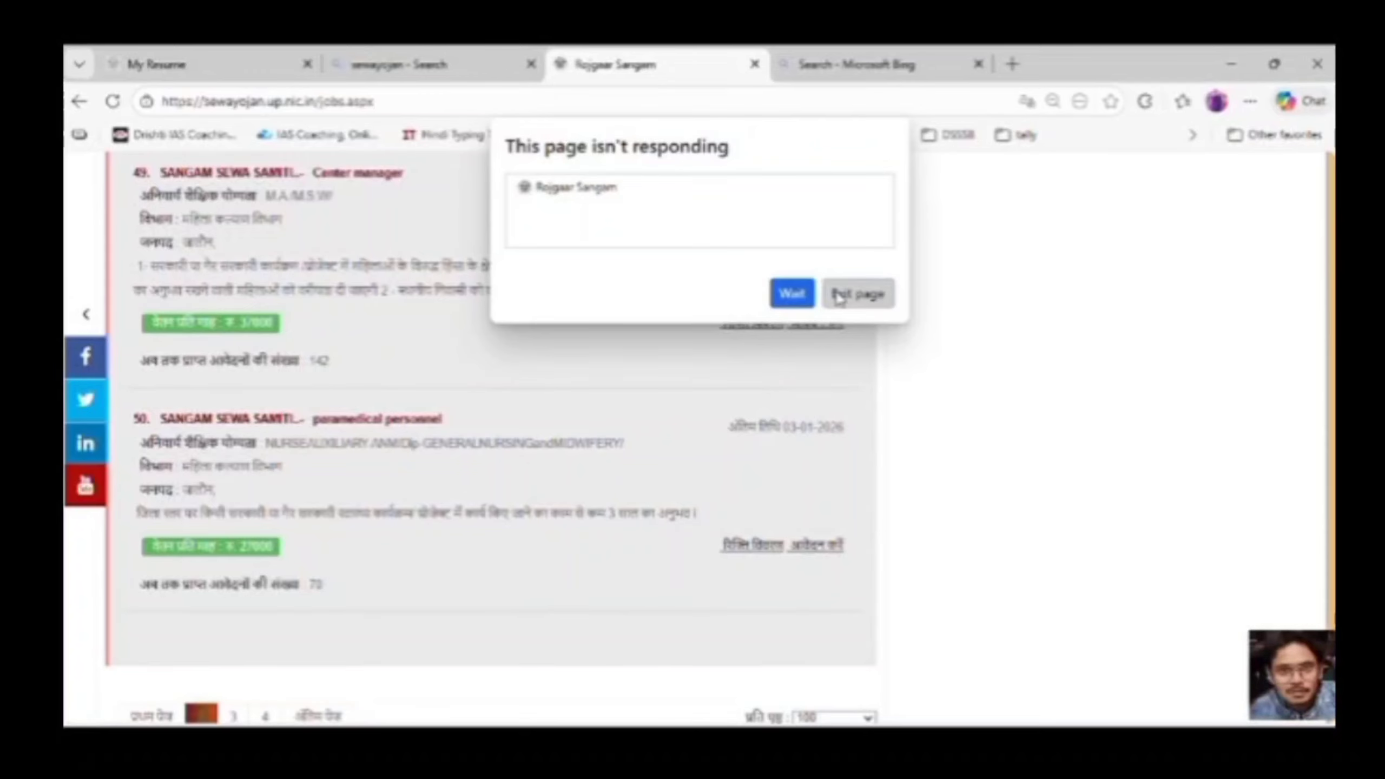
left_click(844, 297)
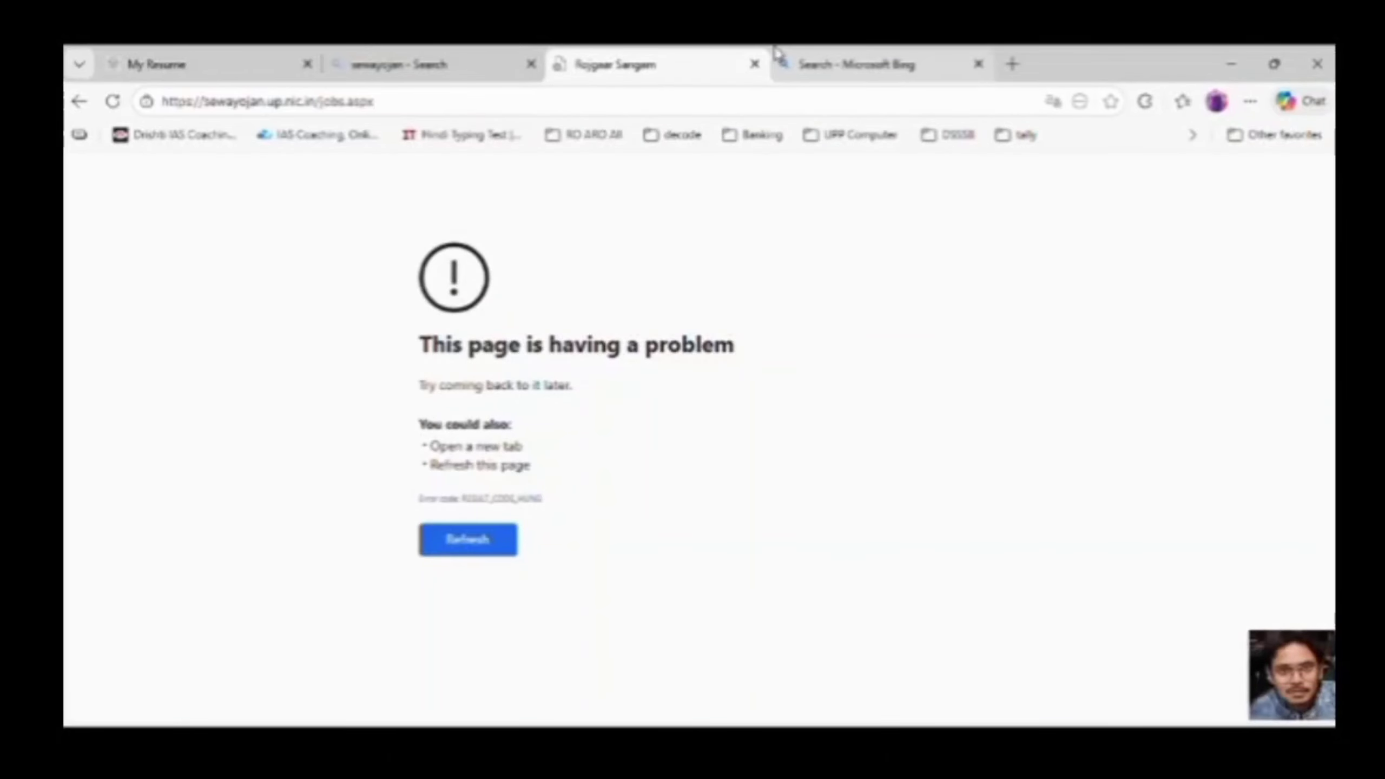
left_click(756, 65)
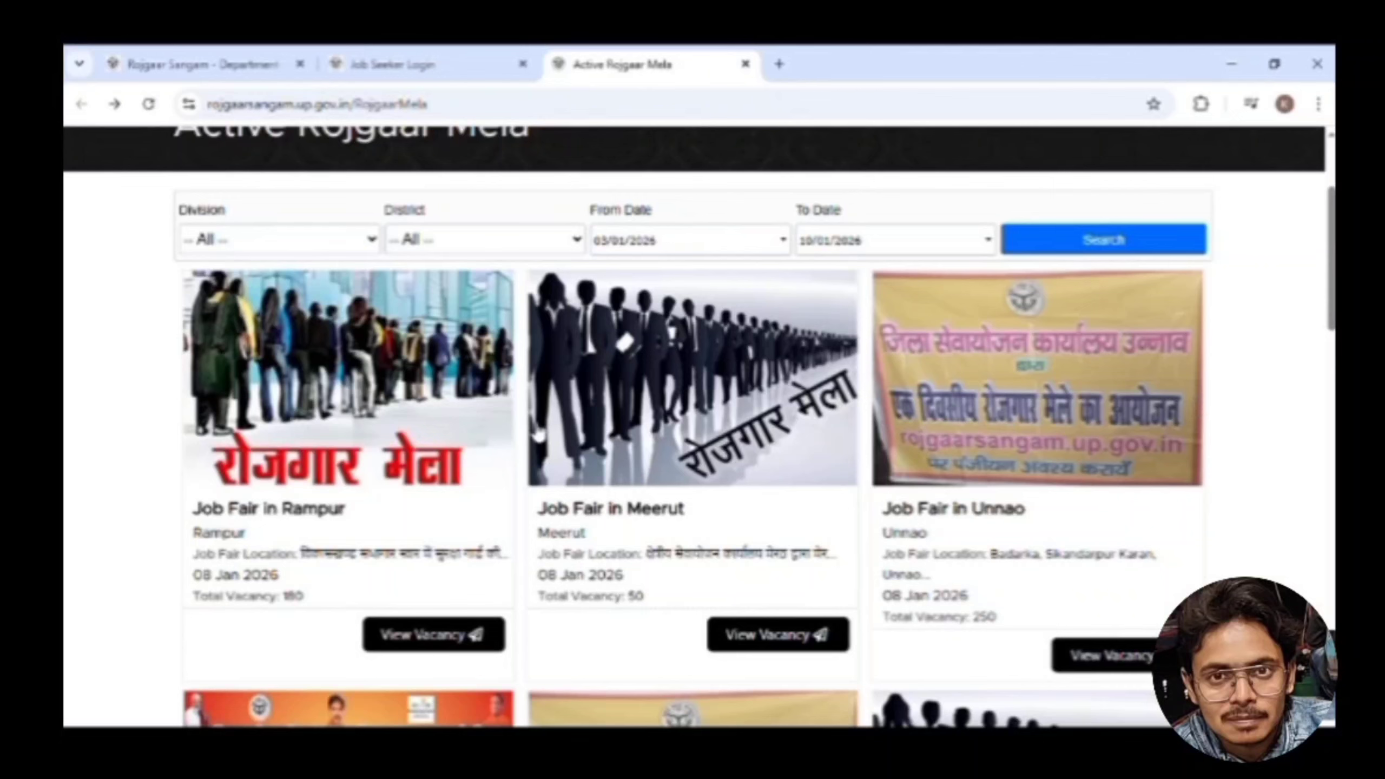
Look over the 8 January 2026 job fairs in Rampur, Meerut and Unnao among the active Rojgaar Mela entries.
scroll(518, 433, "down", 2)
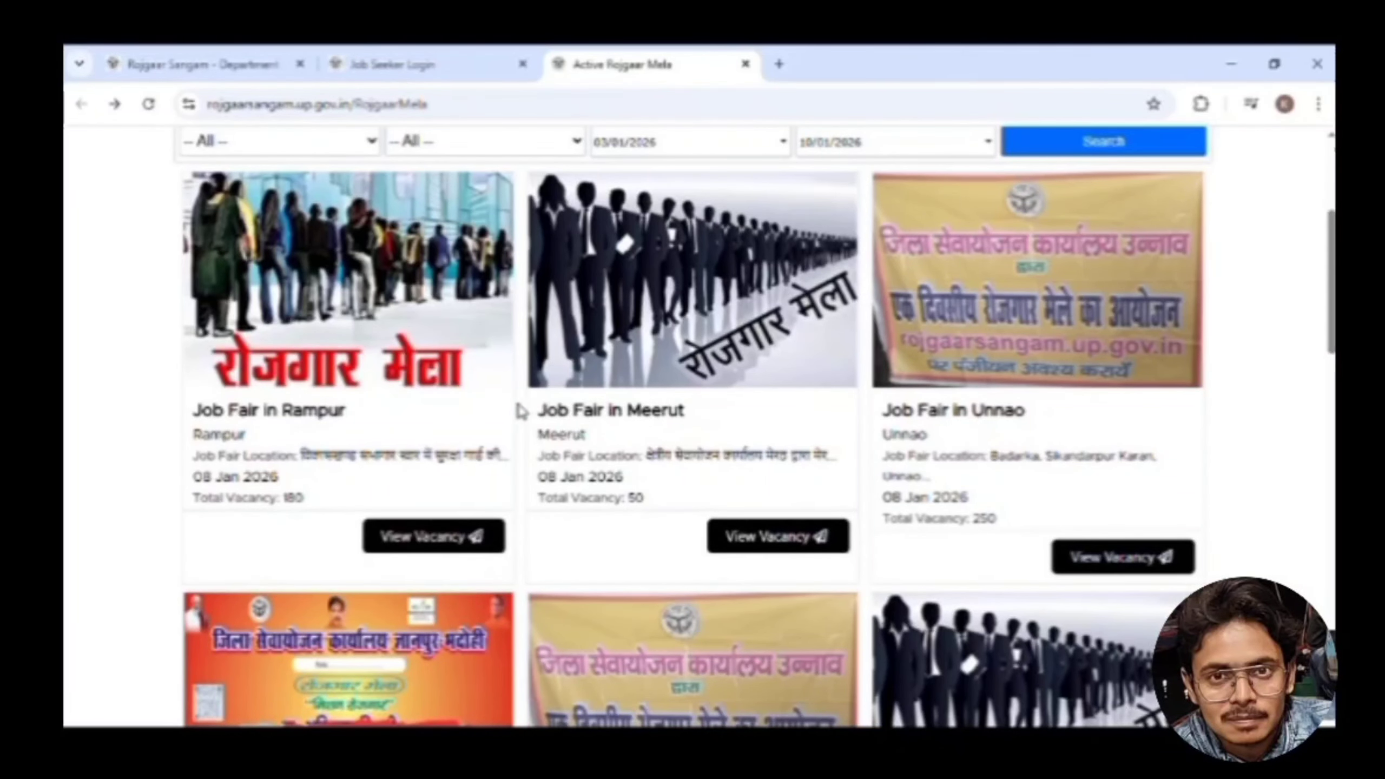
scroll(520, 406, "down", 3)
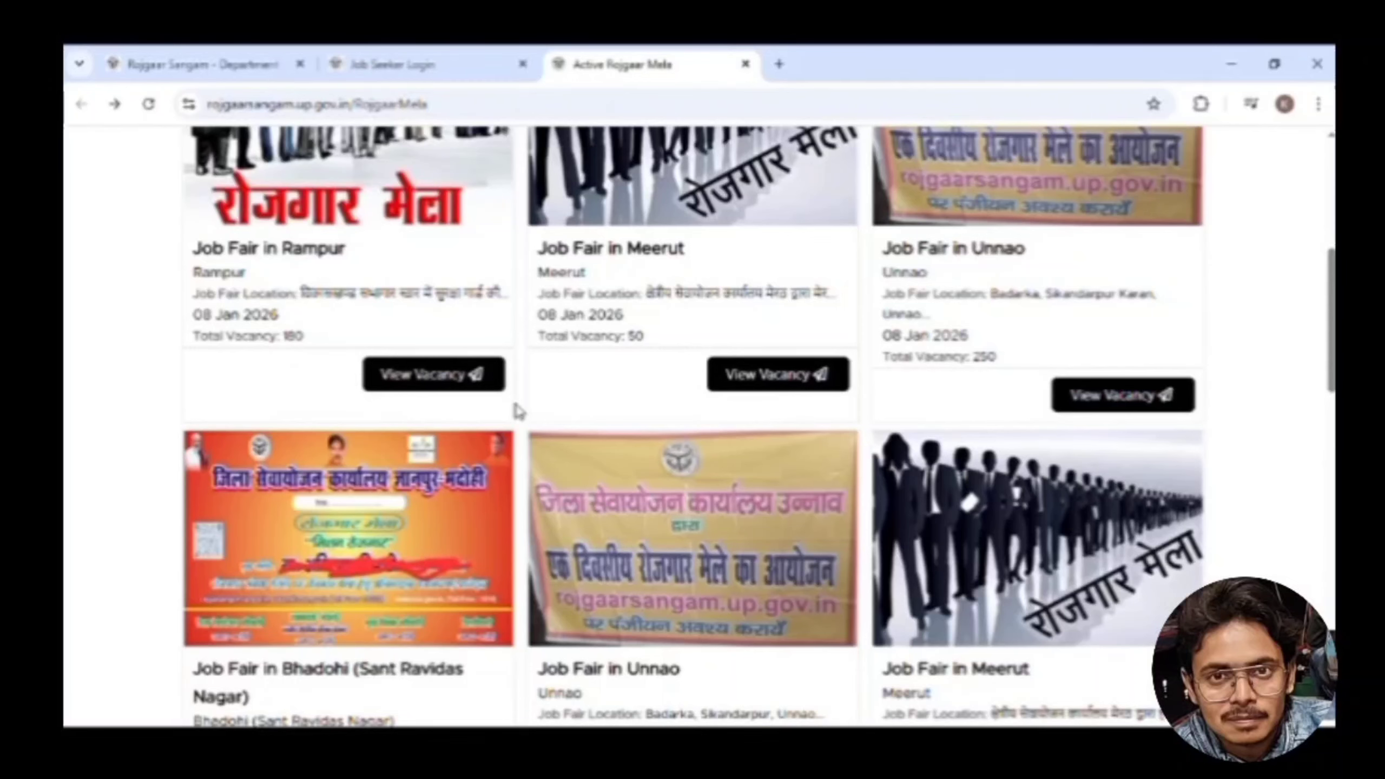
scroll(517, 410, "up", 1)
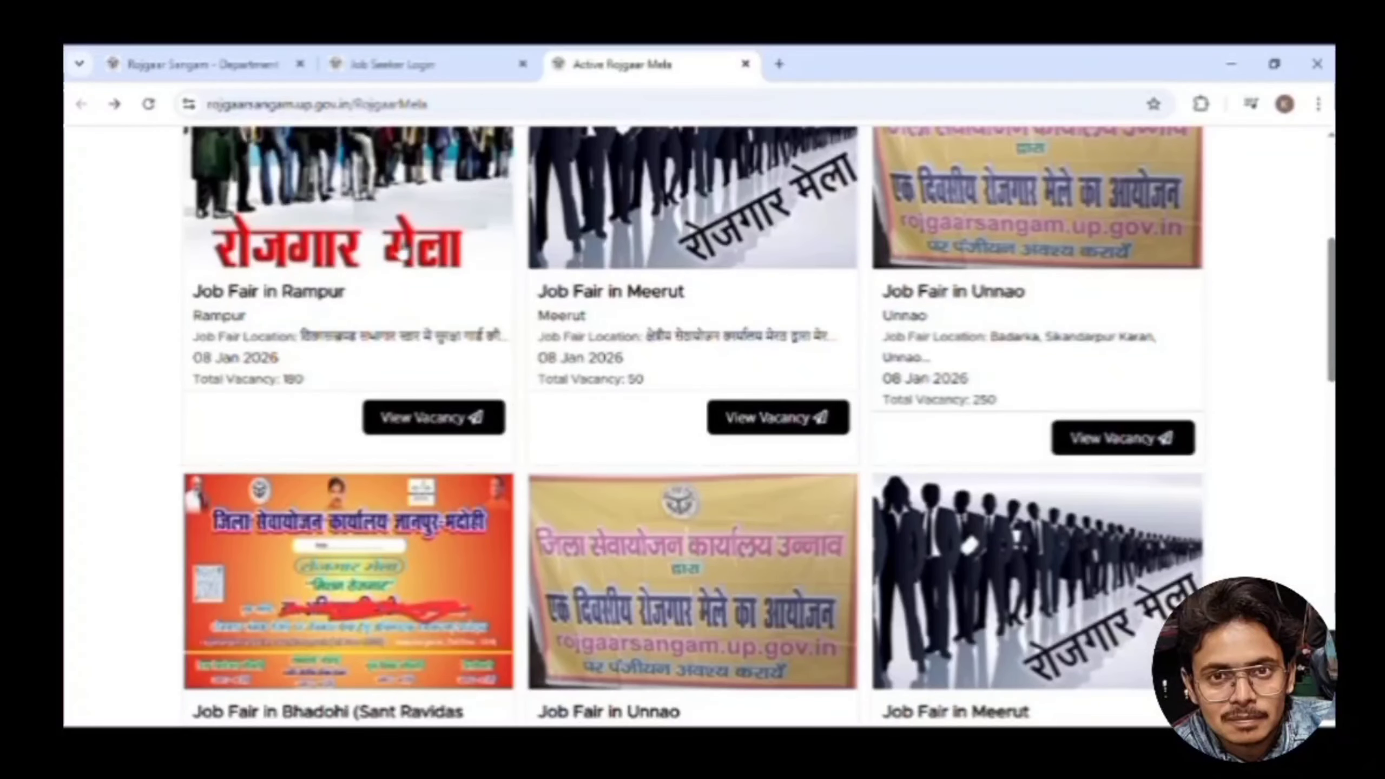
middle_click(446, 275)
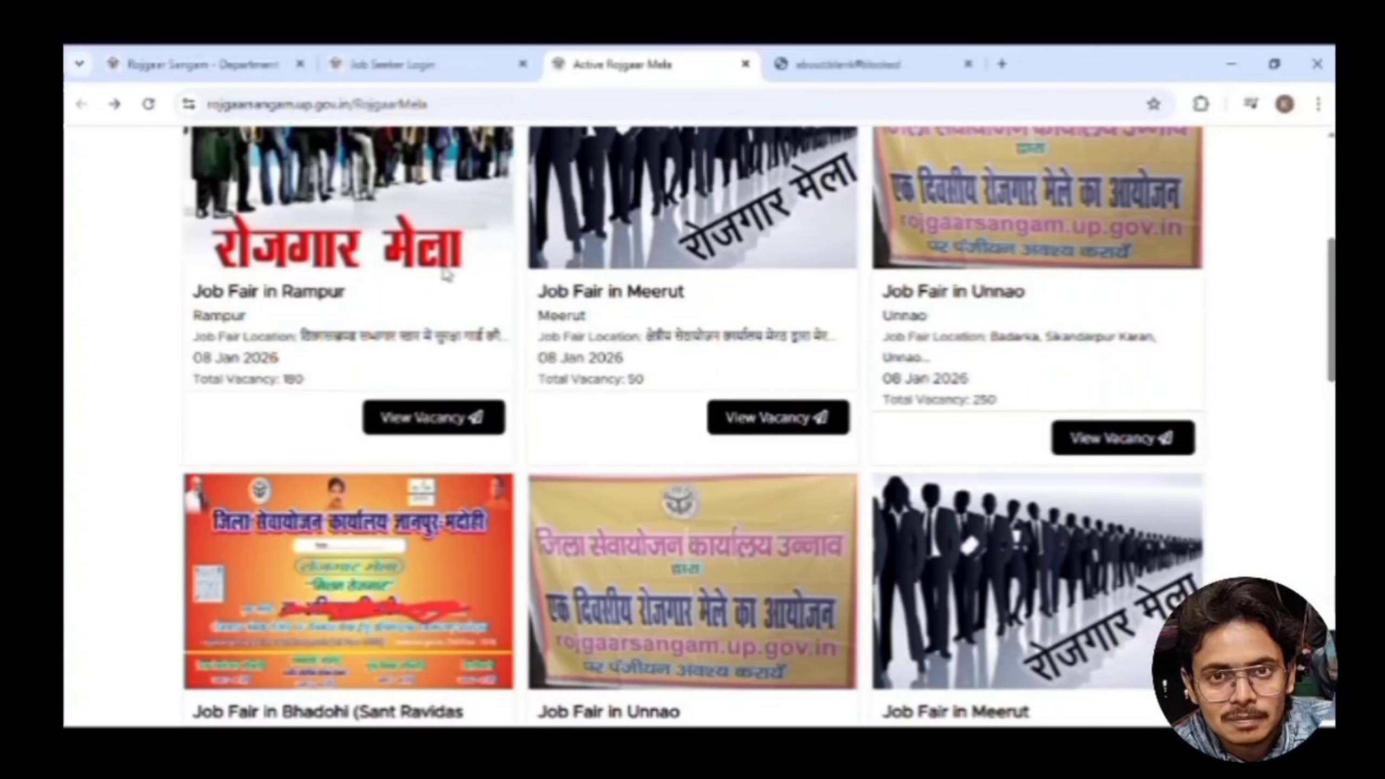
left_click(969, 66)
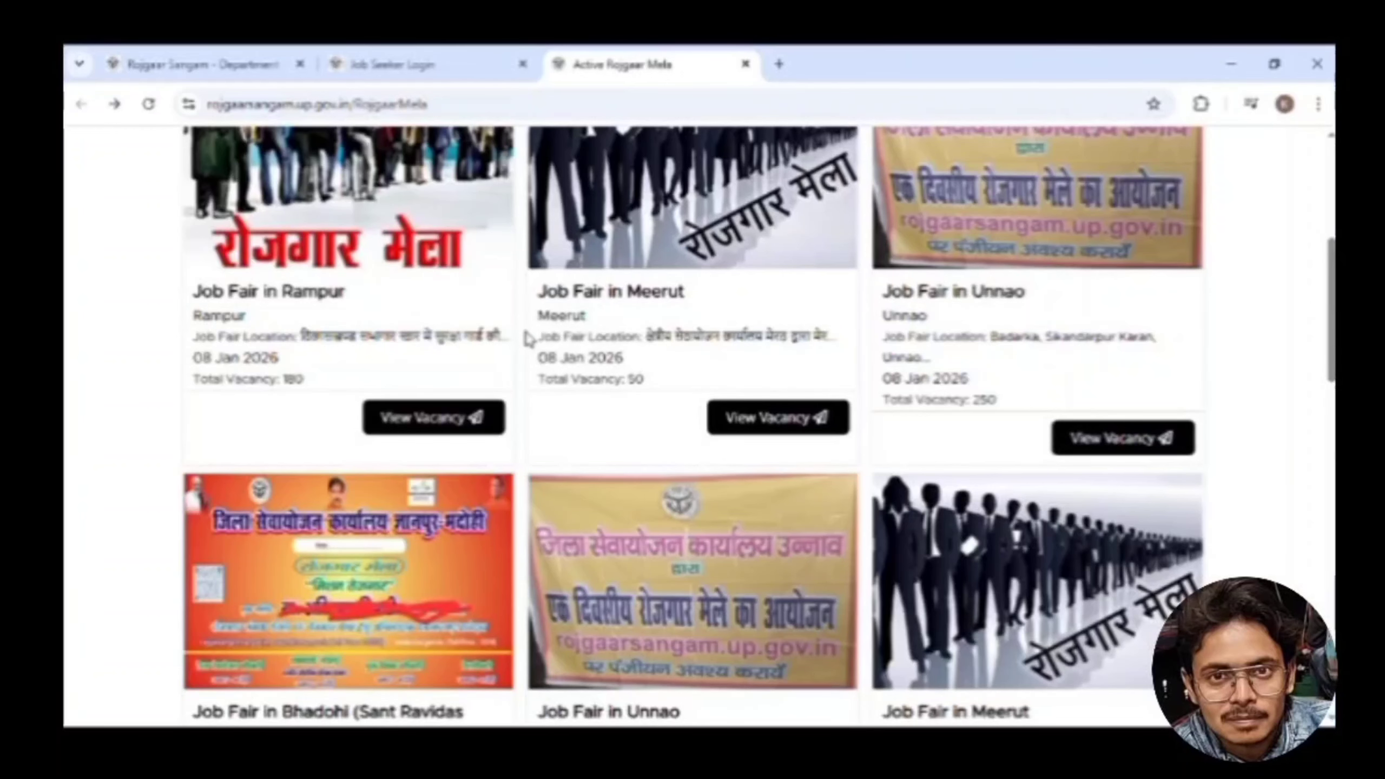
scroll(518, 349, "up", 1)
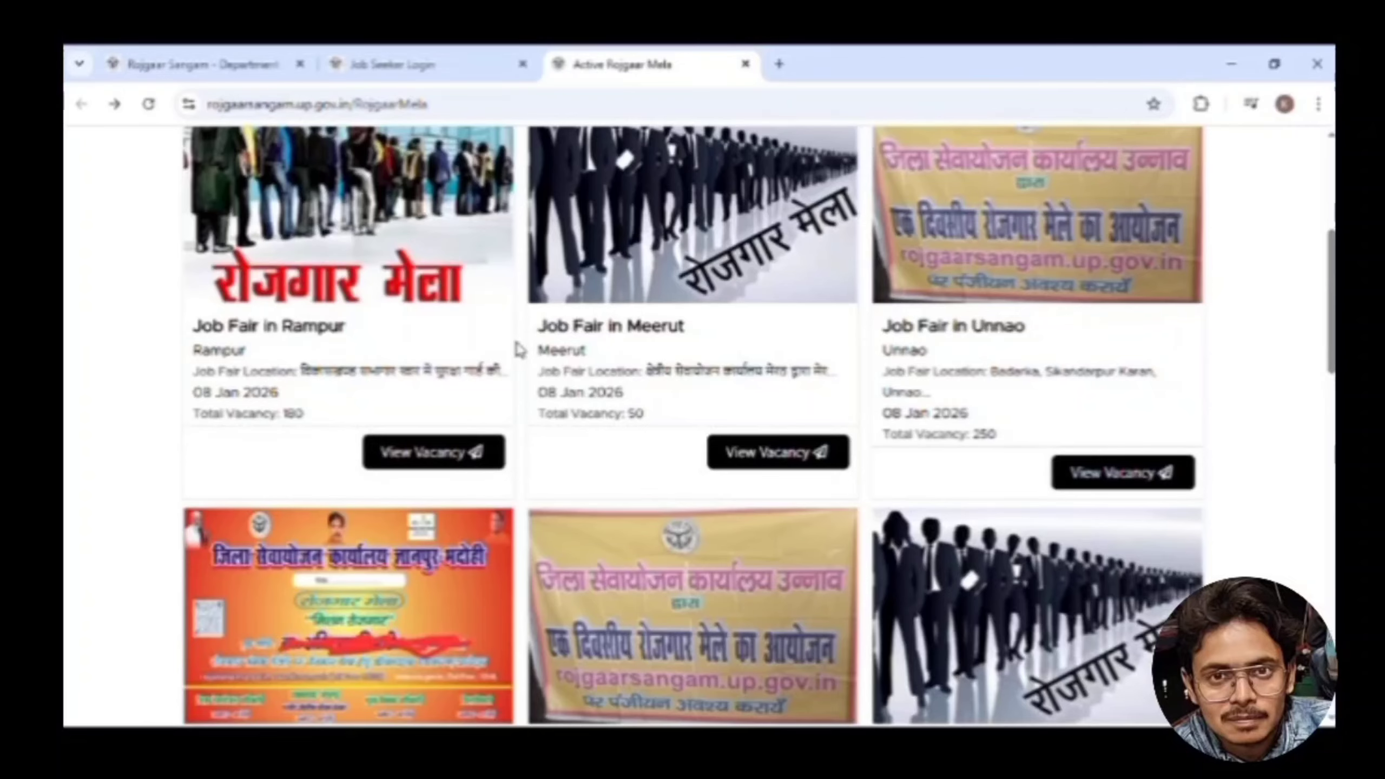
Review the 6 and 7 January 2026 job fairs, from Bhadohi to Meerut, through to the page links ending the first page.
scroll(519, 349, "down", 3)
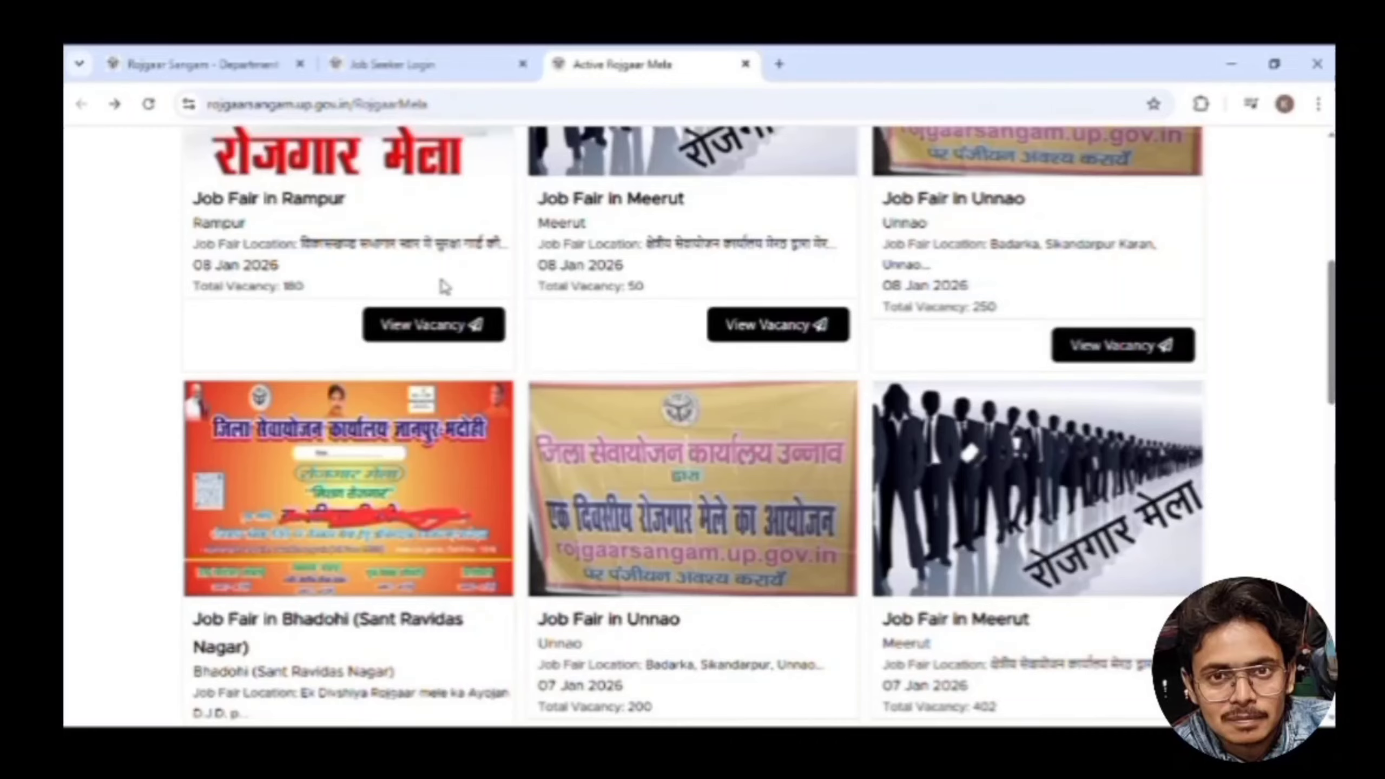
scroll(587, 510, "down", 7)
scroll(429, 525, "down", 2)
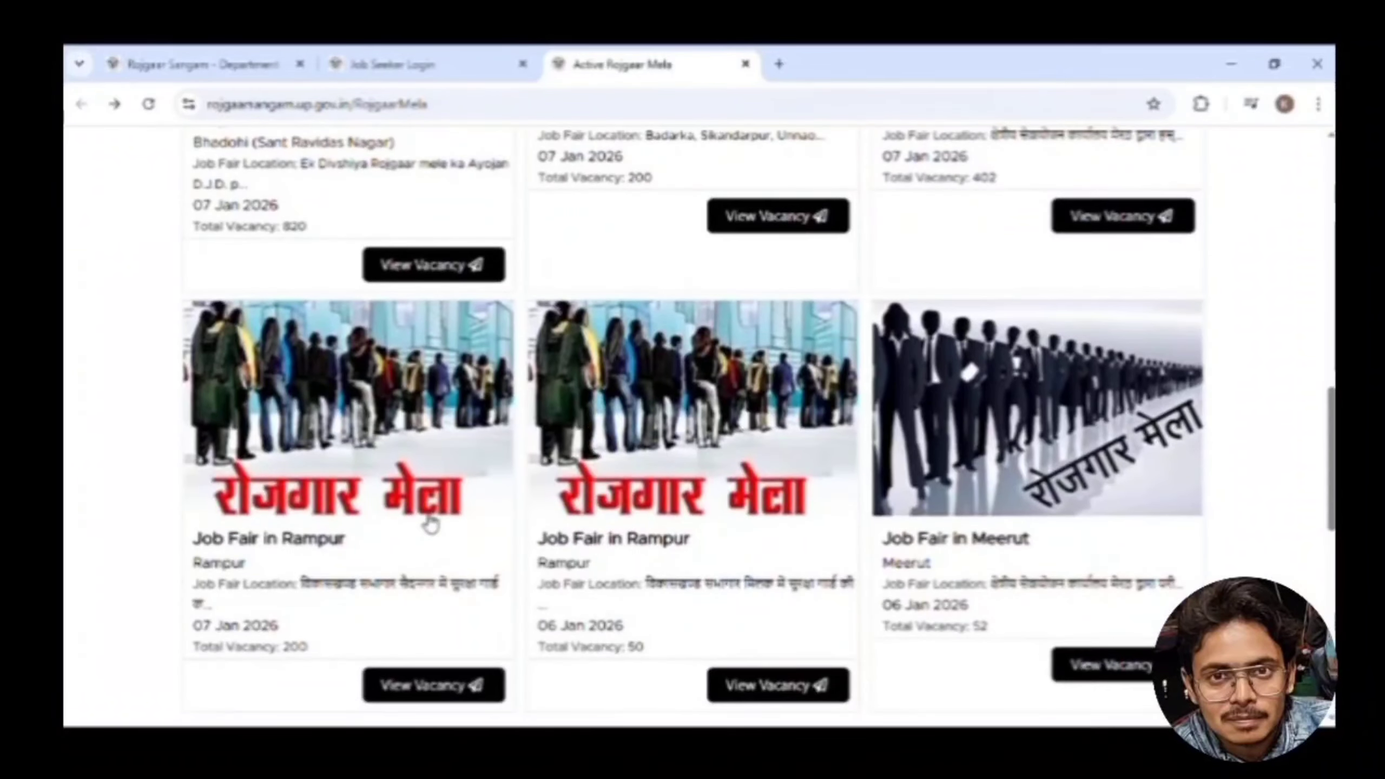
scroll(685, 554, "down", 2)
scroll(685, 554, "down", 2)
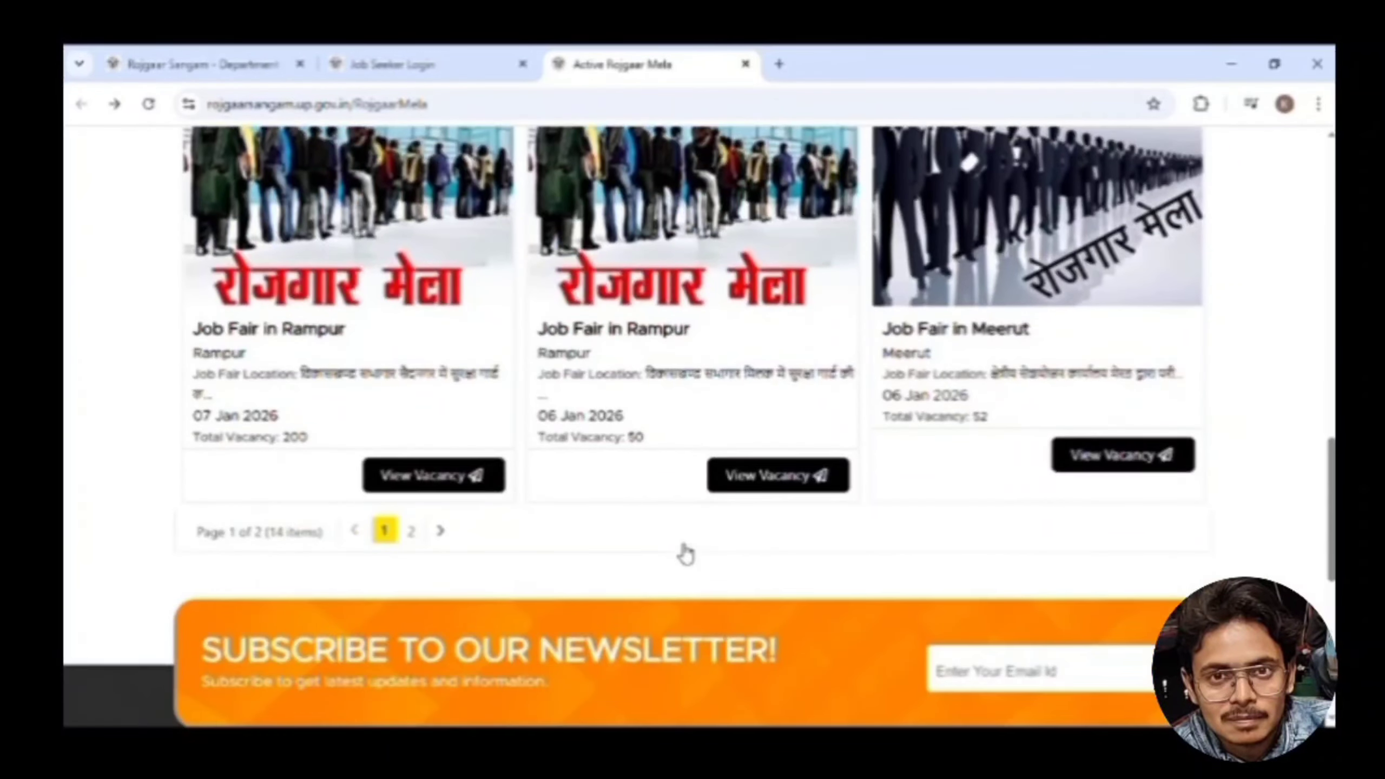
Compare the dates, locations and vacancy totals of the Rampur, Meerut, Unnao and Bhadohi job fairs on the first page.
scroll(685, 554, "up", 13)
scroll(685, 557, "down", 2)
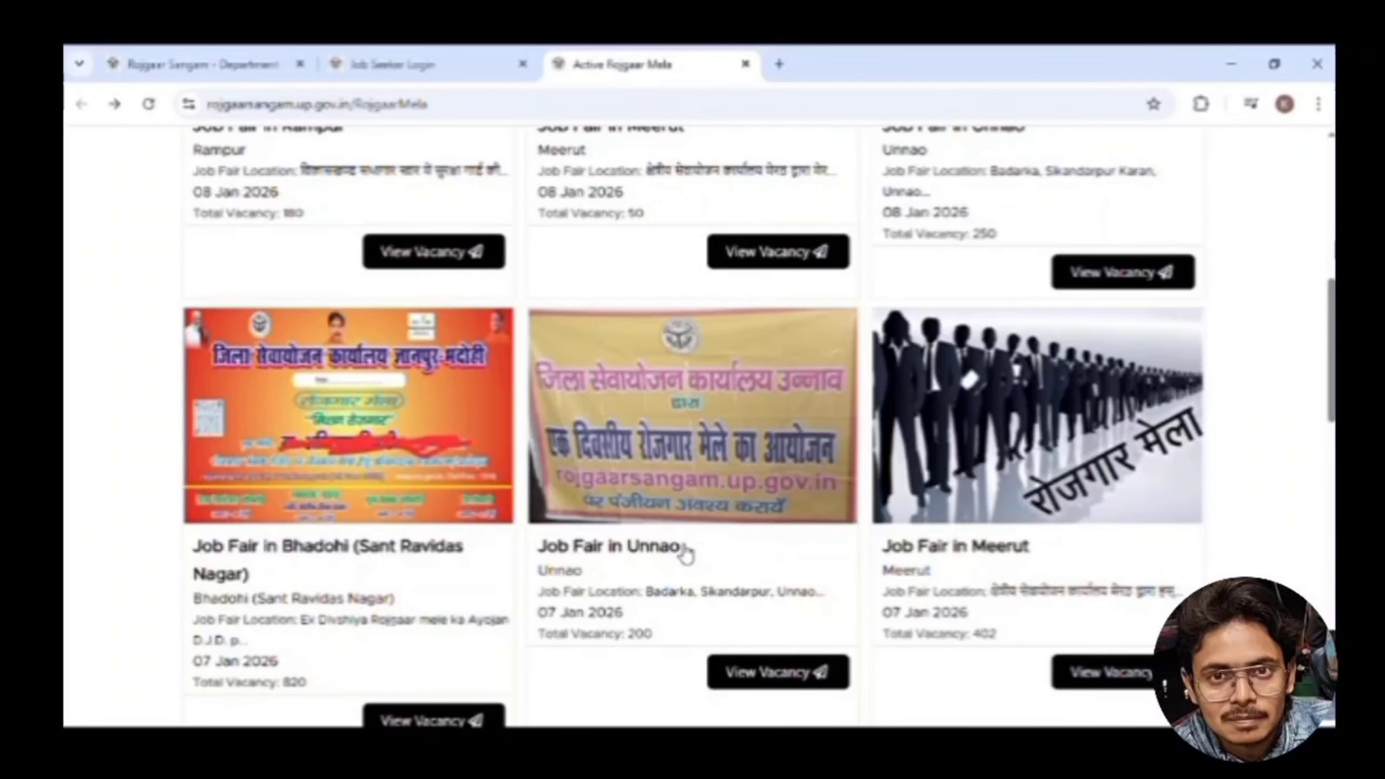
scroll(685, 554, "down", 3)
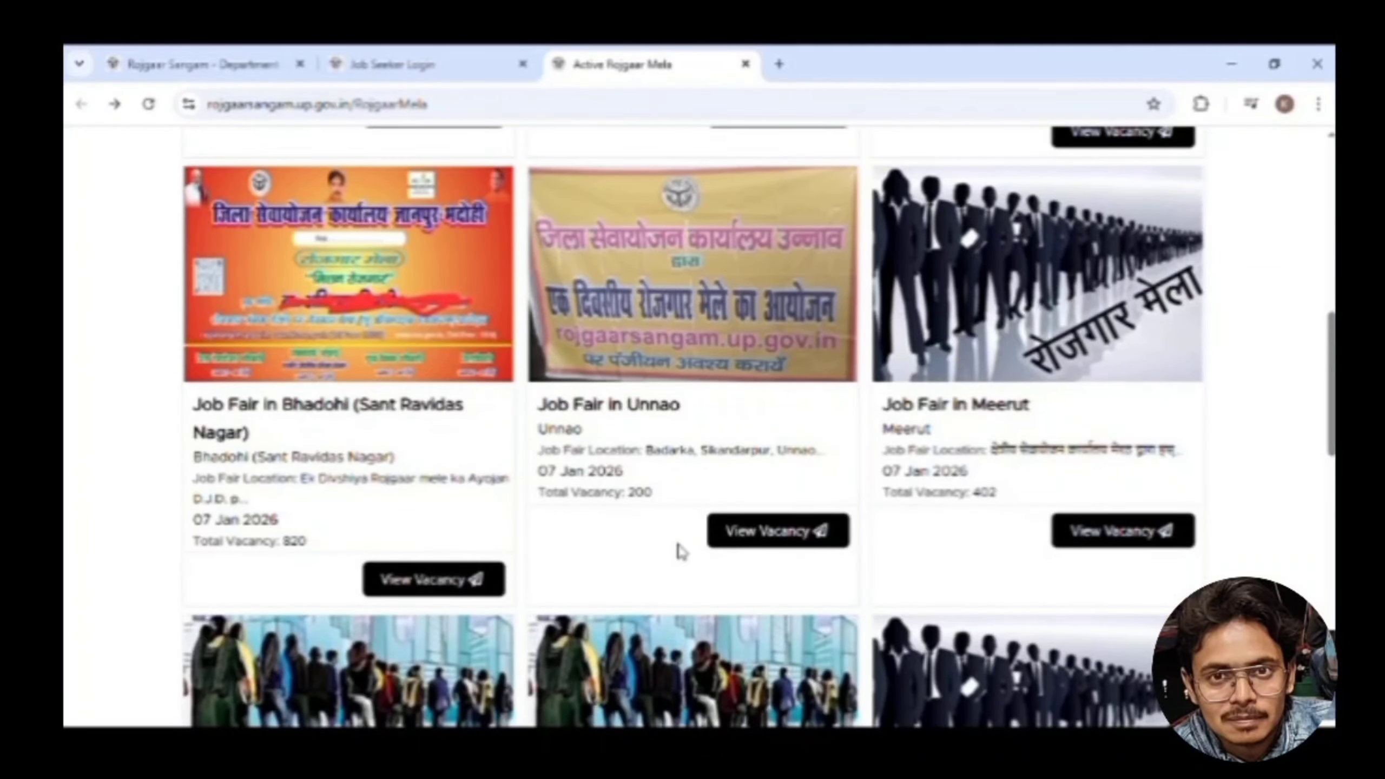
scroll(682, 551, "up", 5)
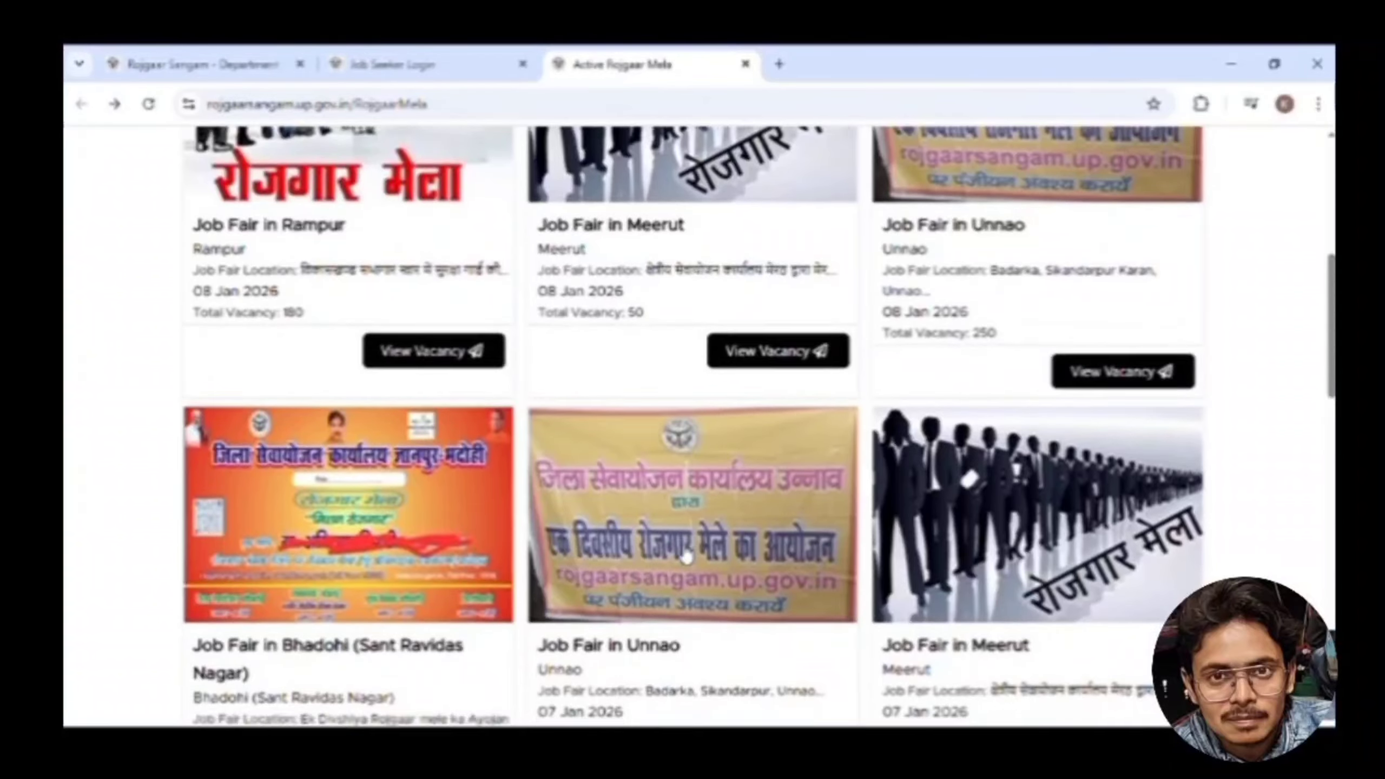
scroll(686, 557, "down", 5)
scroll(686, 556, "up", 6)
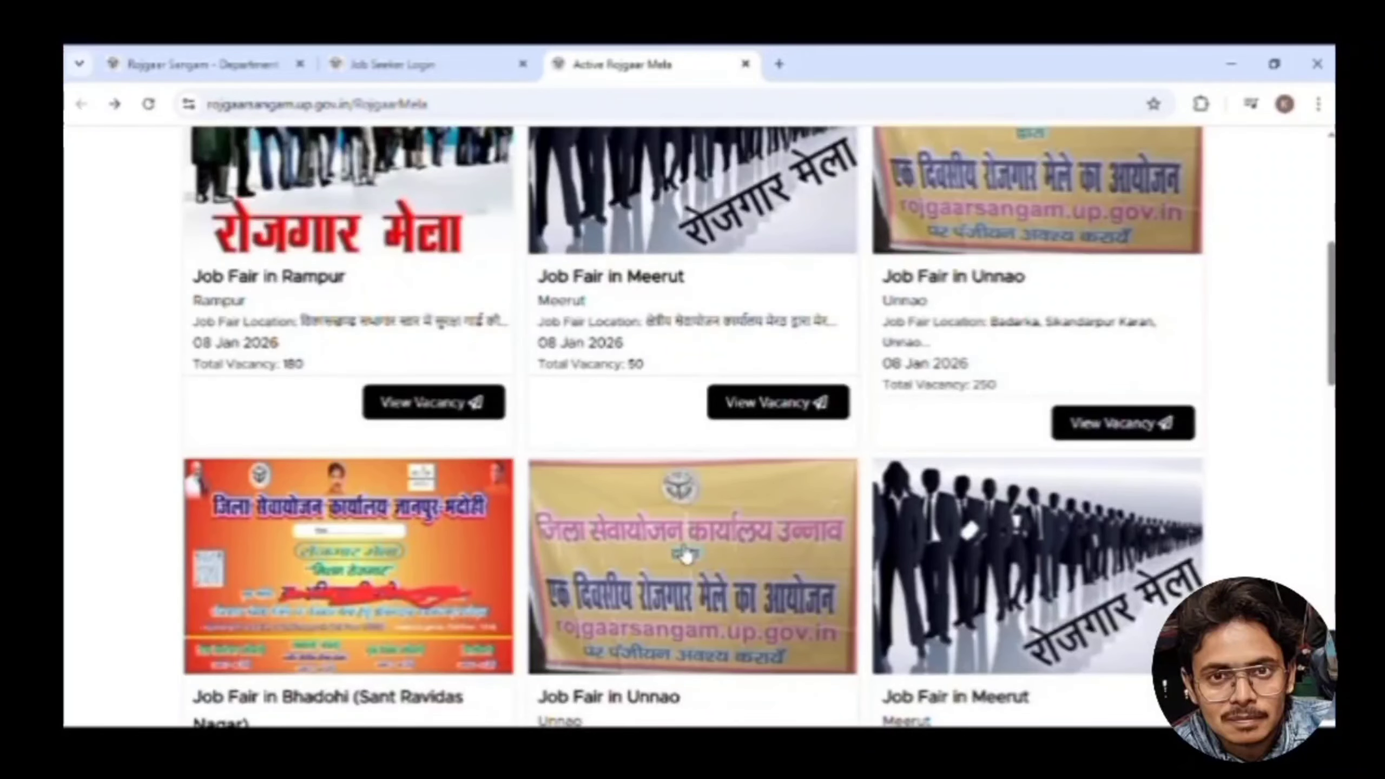
scroll(686, 556, "down", 10)
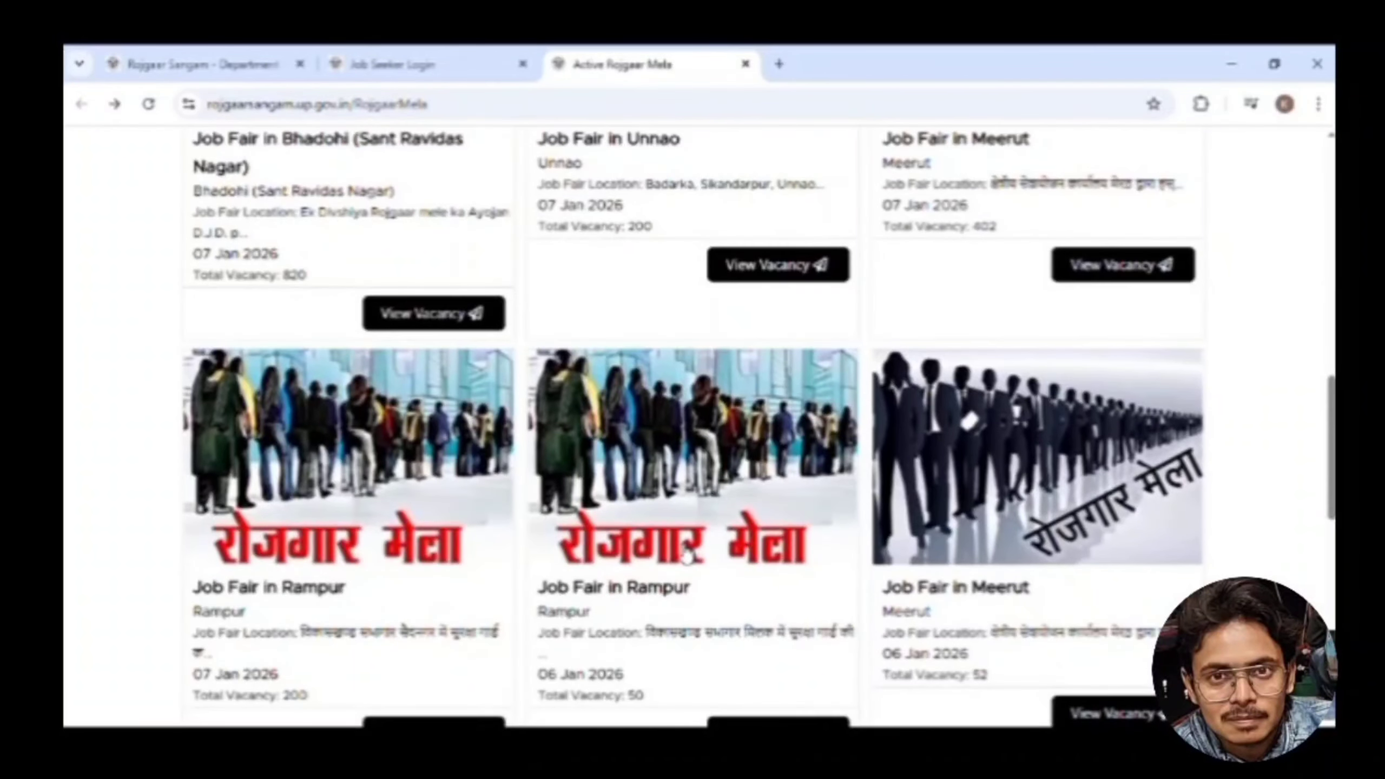
Open page 2 of the active job fairs and review the Mathura, Unnao, Meerut, Rampur and Ambedkar Nagar entries.
scroll(659, 597, "down", 3)
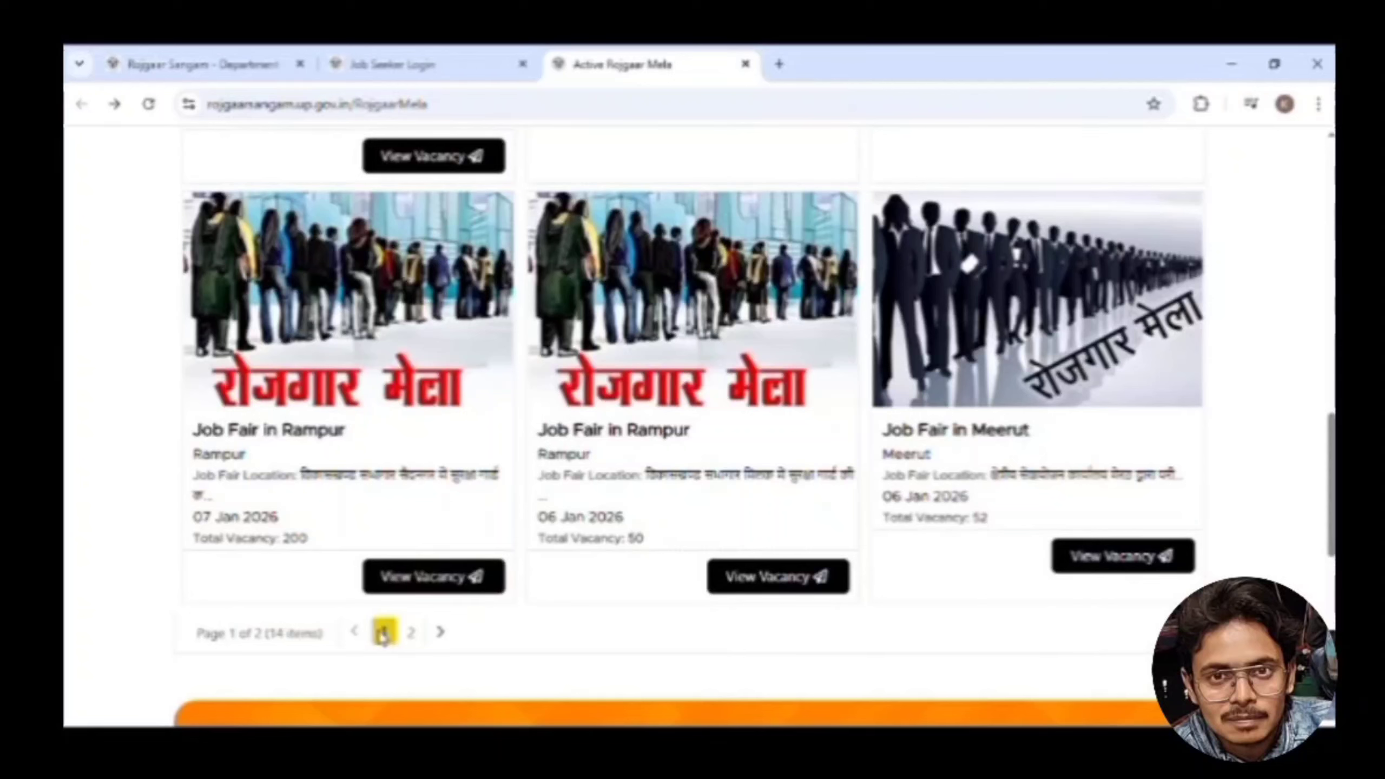
left_click(414, 634)
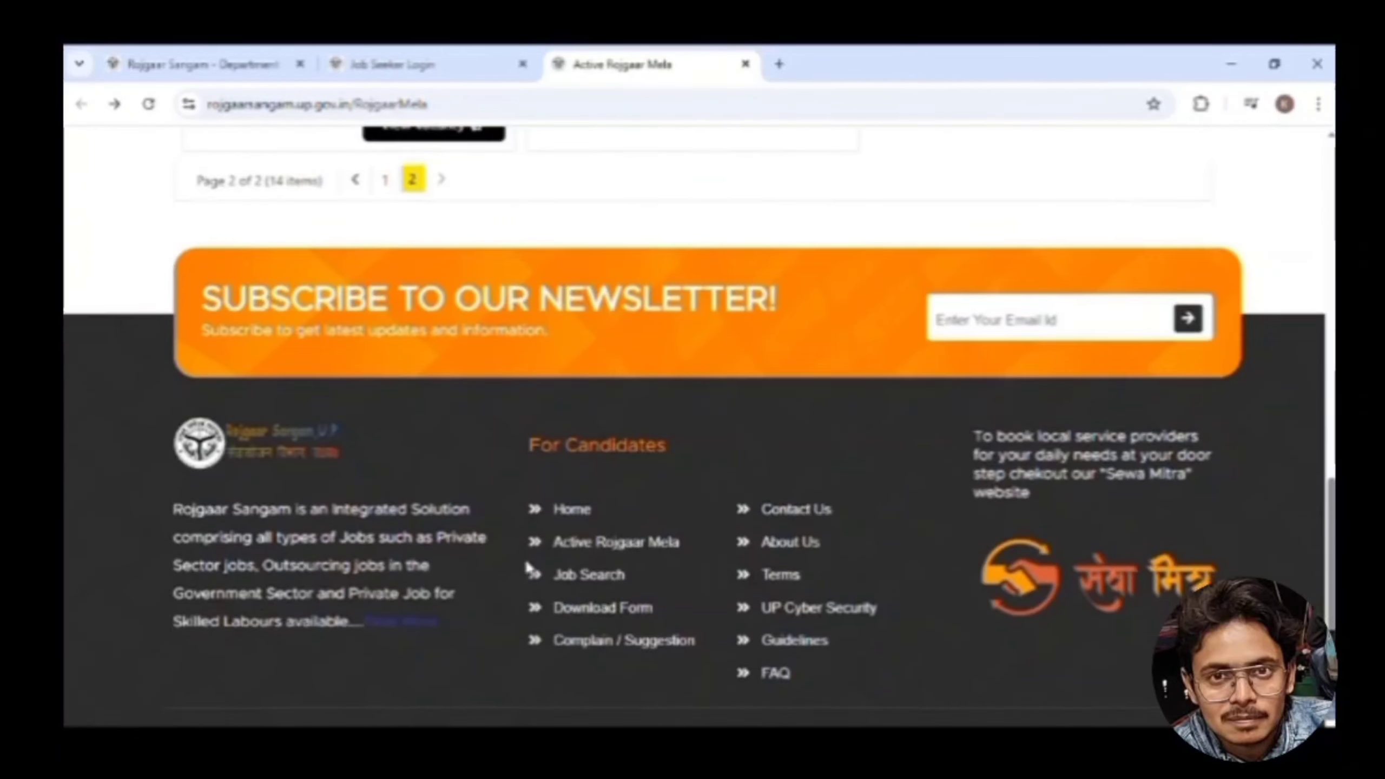
scroll(526, 567, "up", 10)
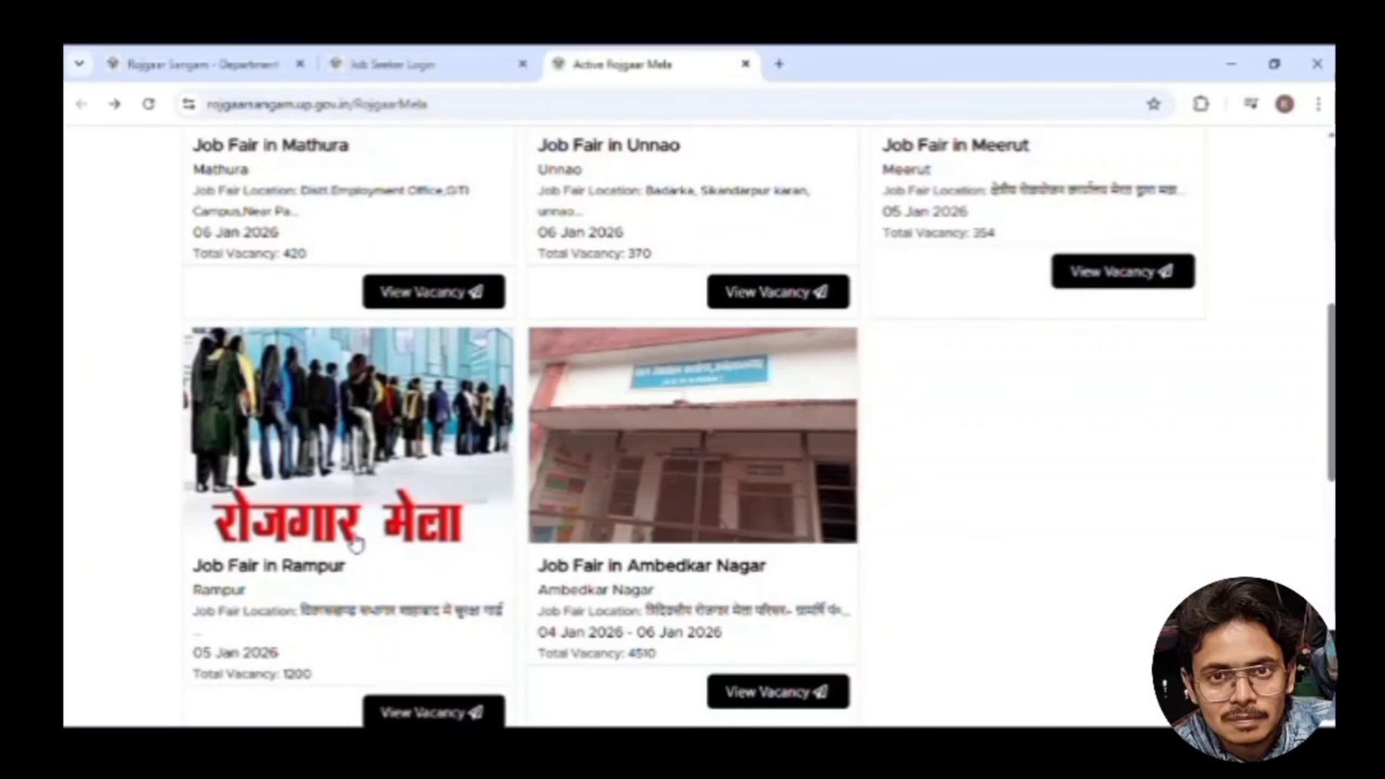
scroll(355, 543, "up", 2)
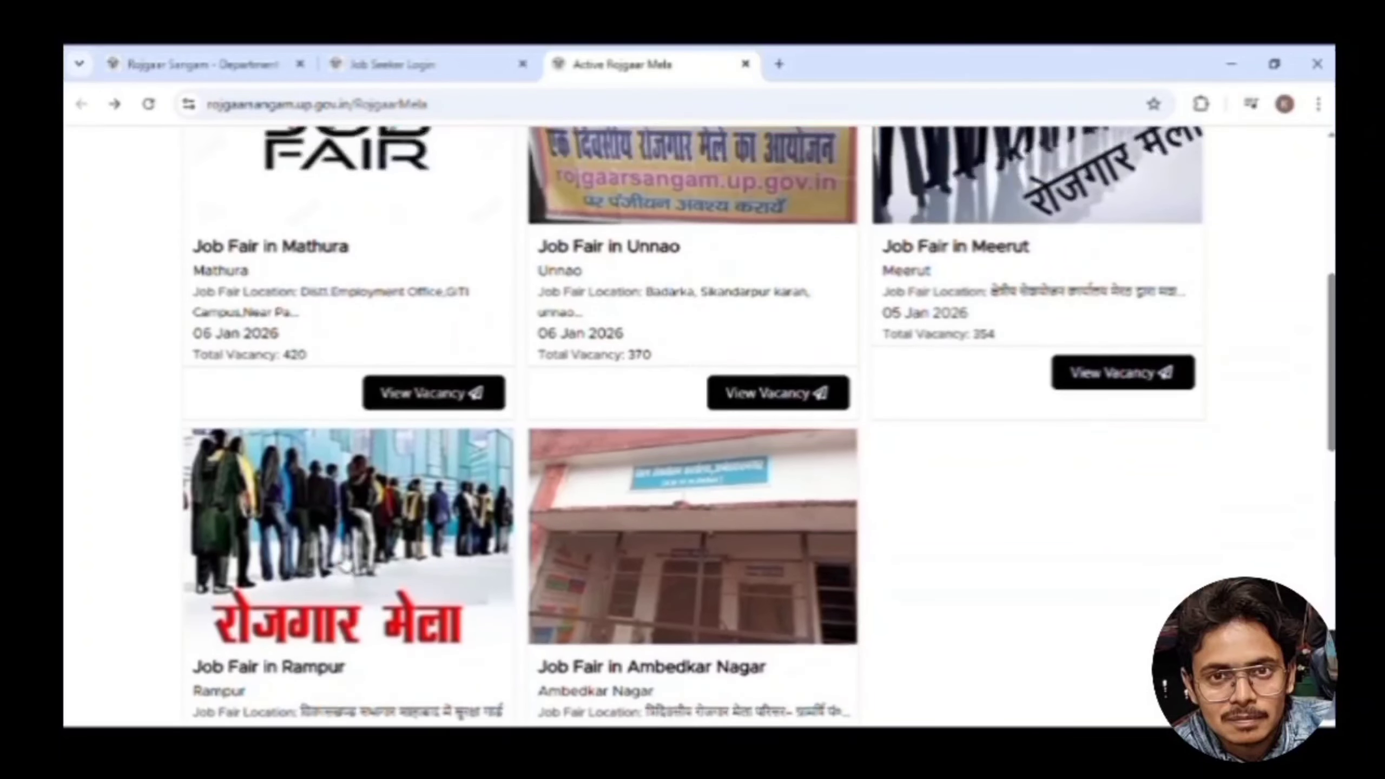
scroll(303, 303, "up", 1)
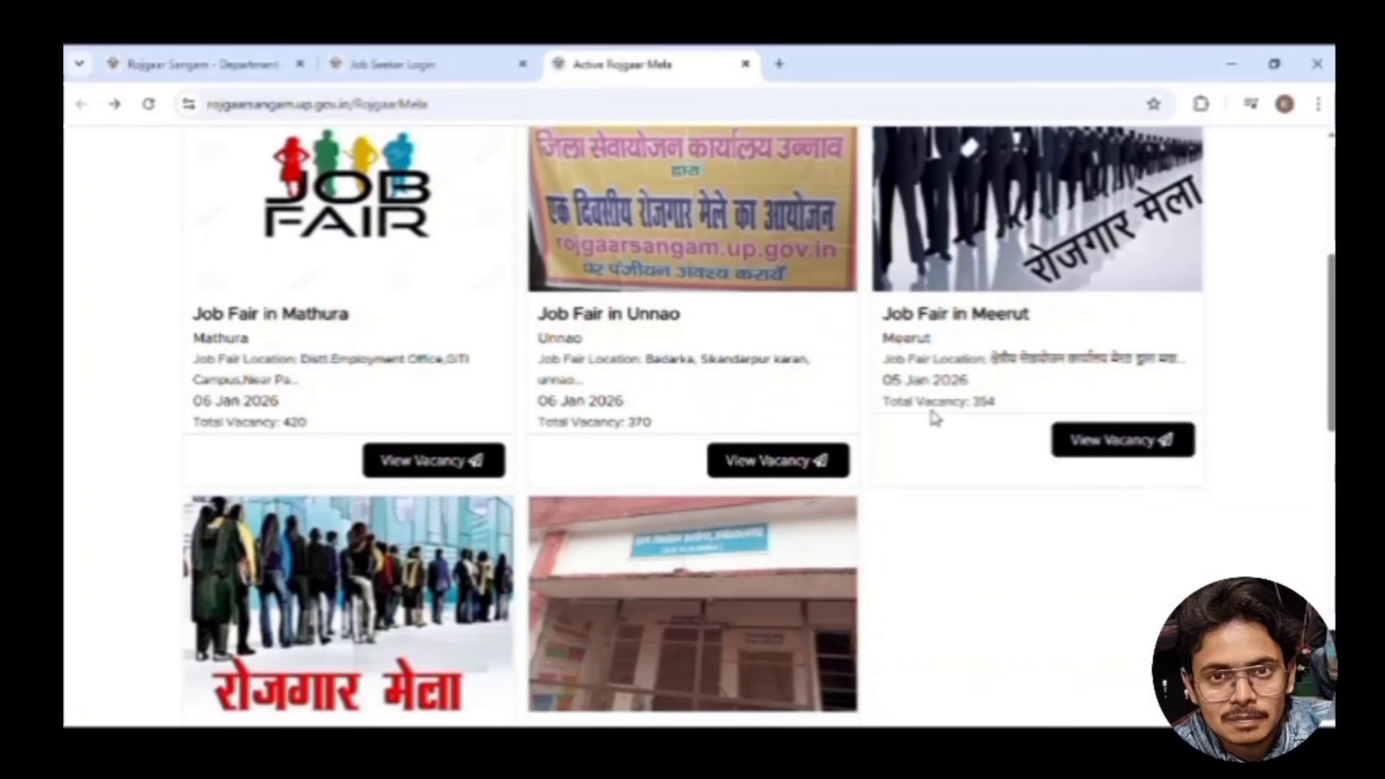
scroll(867, 371, "up", 1)
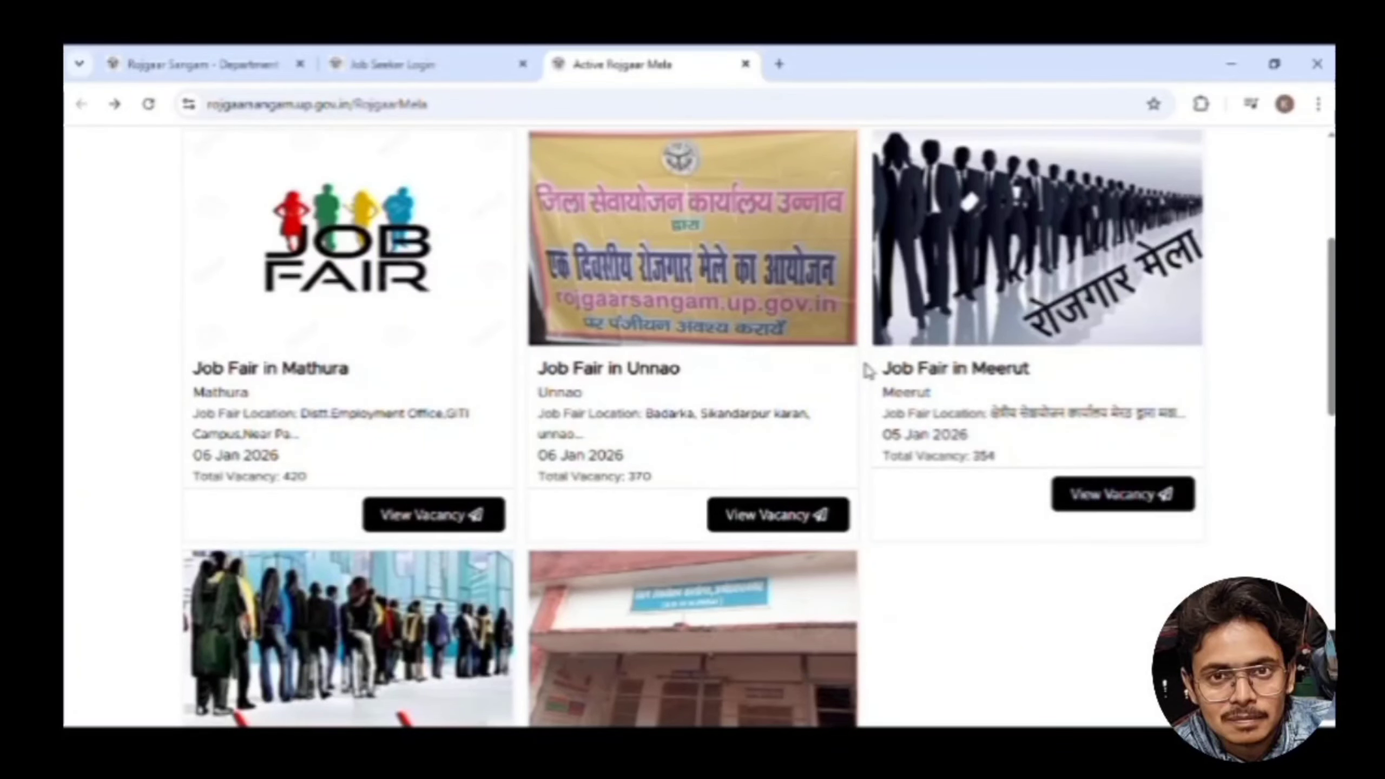
scroll(868, 371, "up", 1)
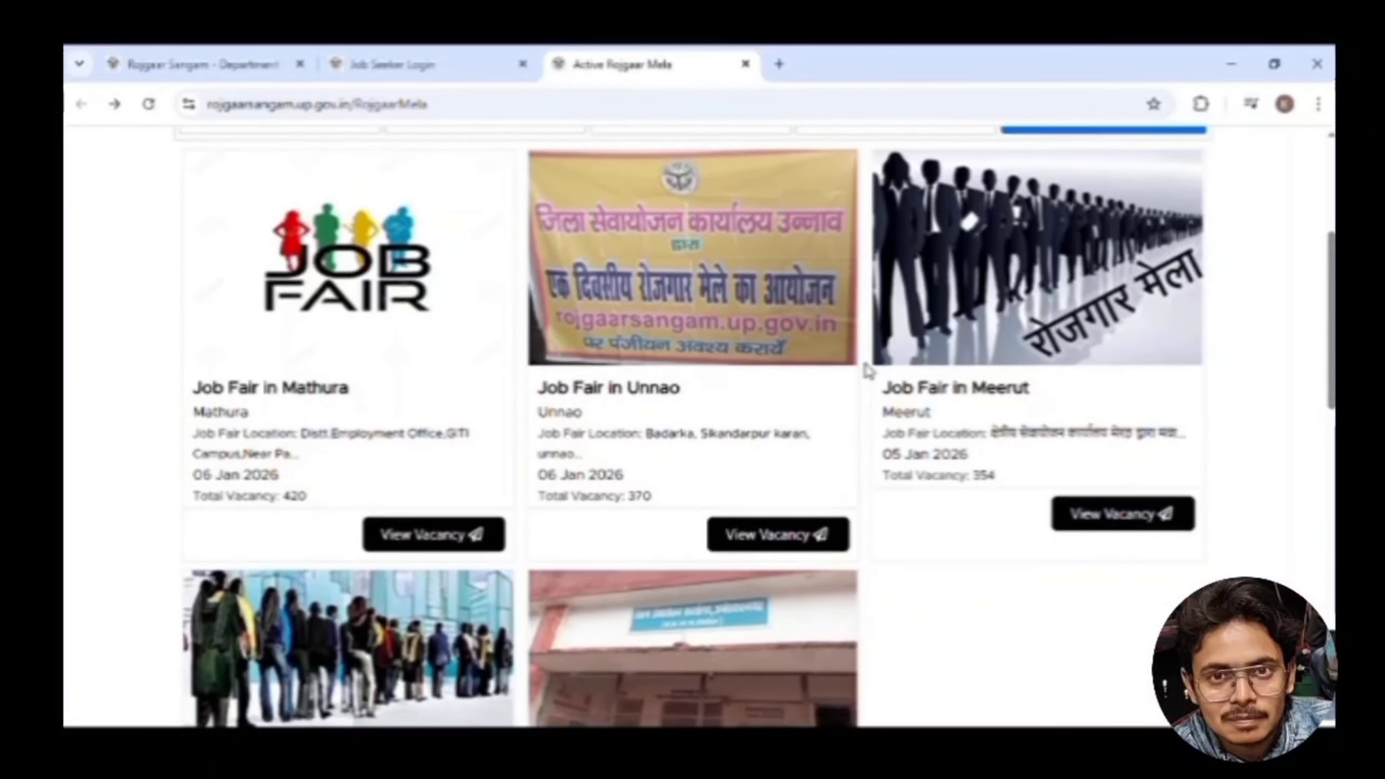
scroll(867, 371, "up", 2)
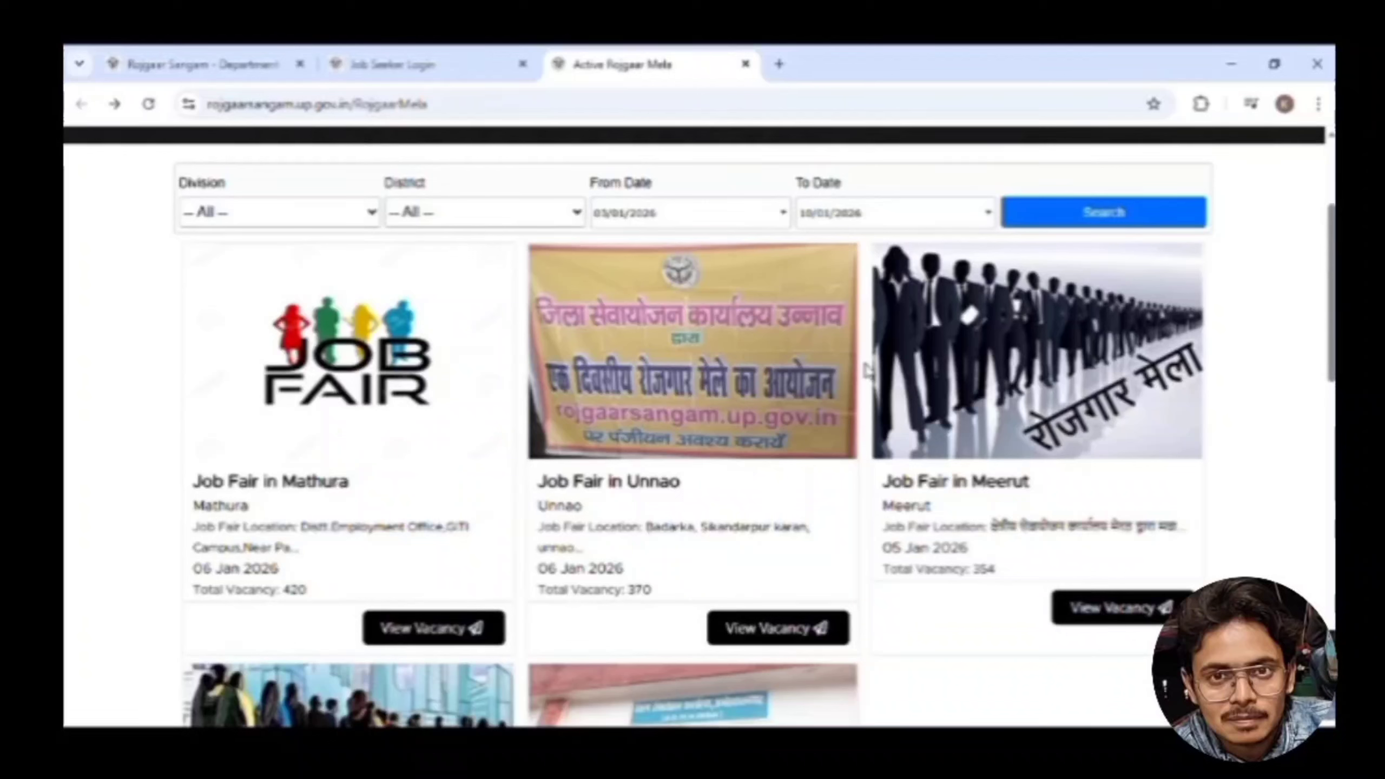